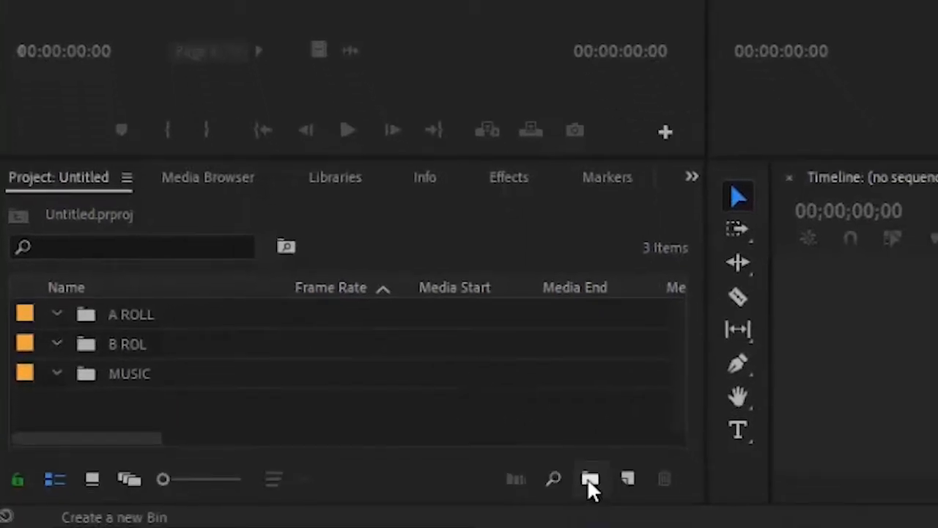
- Create a new bin named GRAPHICS in the project and put away the on-screen keyboard
{"action": "left_click", "coordinate": [588, 477]}
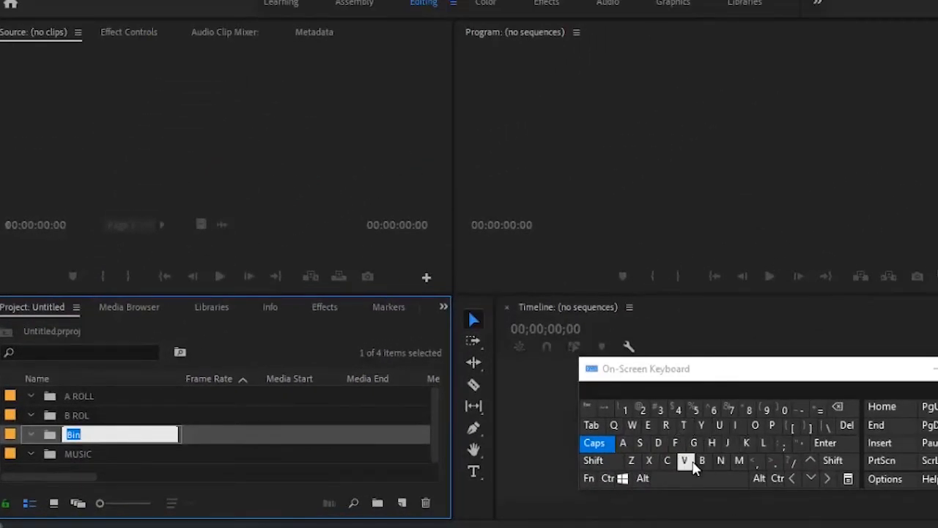
{"action": "left_click", "coordinate": [696, 446]}
{"action": "left_click", "coordinate": [666, 426]}
{"action": "left_click", "coordinate": [625, 445]}
{"action": "left_click", "coordinate": [605, 389]}
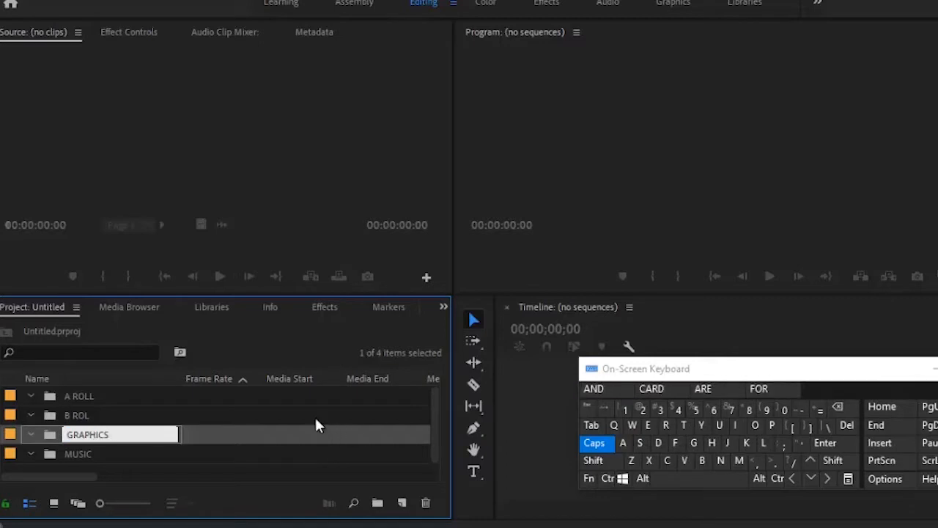
{"action": "left_click", "coordinate": [311, 415]}
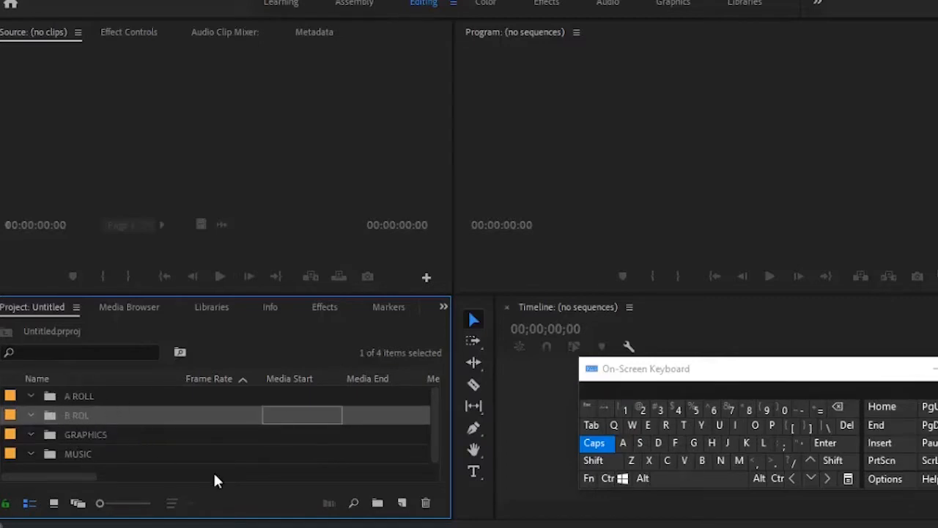
{"action": "left_click_drag", "start_coordinate": [743, 374], "coordinate": [838, 519]}
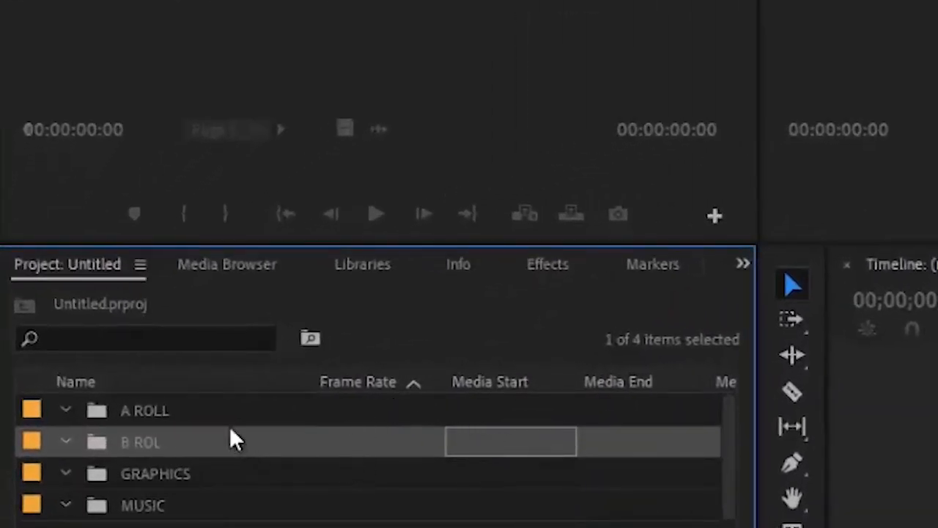
{"action": "left_click", "coordinate": [212, 409]}
{"action": "left_click", "coordinate": [212, 431]}
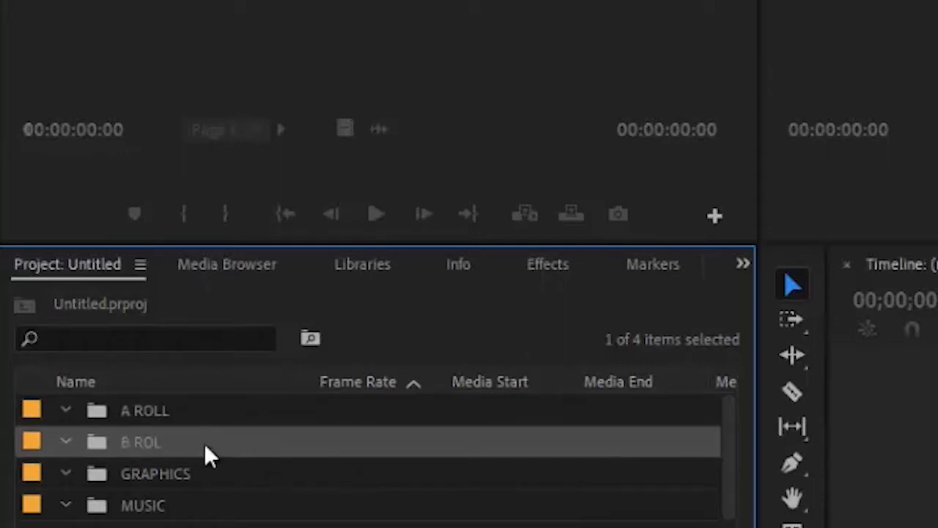
{"action": "left_click", "coordinate": [202, 474]}
{"action": "left_click", "coordinate": [203, 504]}
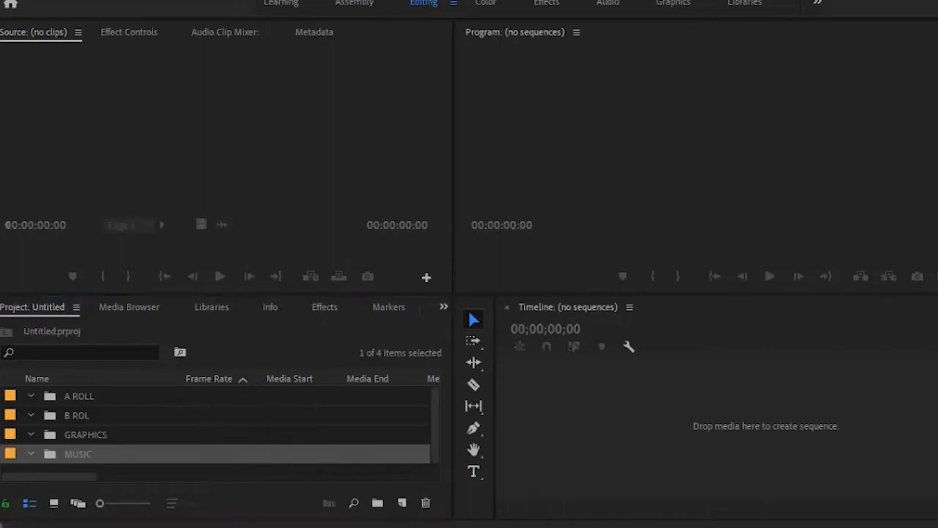
- Import the 00106 video from the "introduction to video editing" folder into the A ROLL bin and collapse the bin
{"action": "mouse_move", "coordinate": [505, 524]}
{"action": "left_click", "coordinate": [505, 501]}
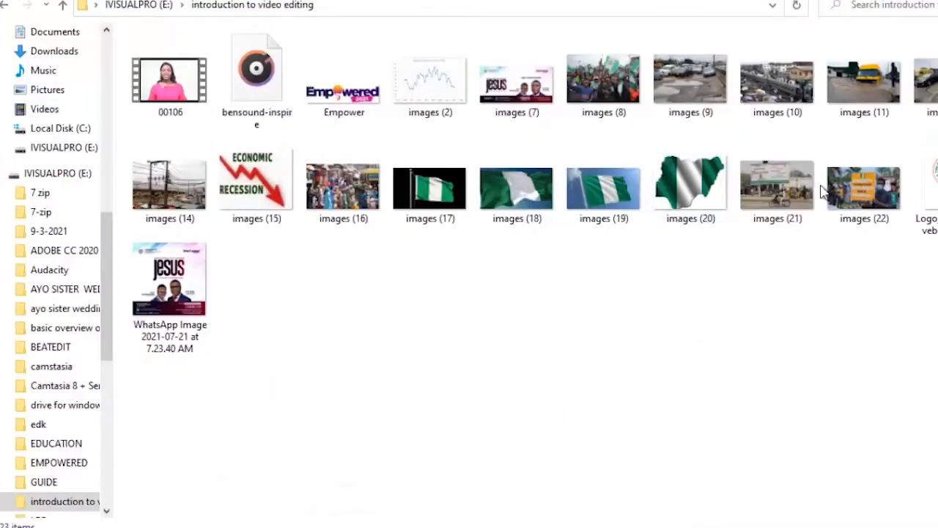
{"action": "left_click", "coordinate": [176, 95]}
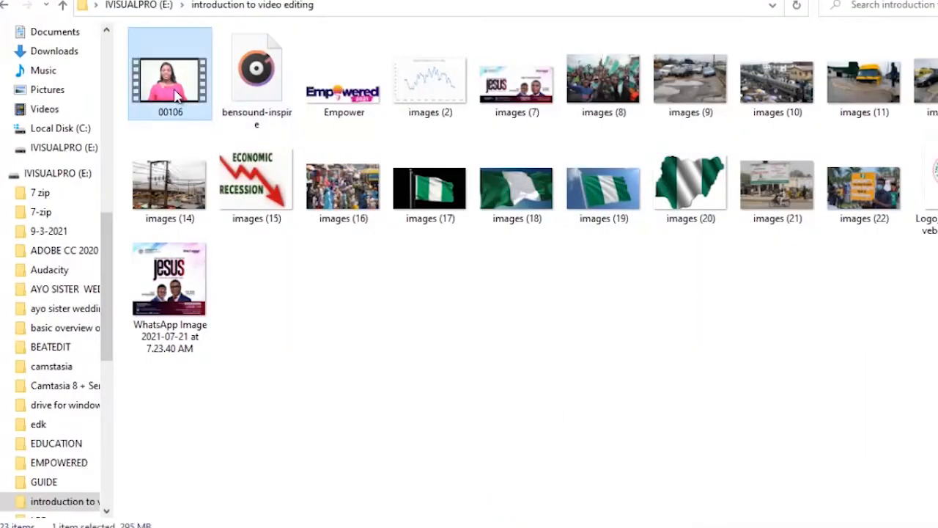
{"action": "left_click_drag", "start_coordinate": [176, 96], "coordinate": [85, 387]}
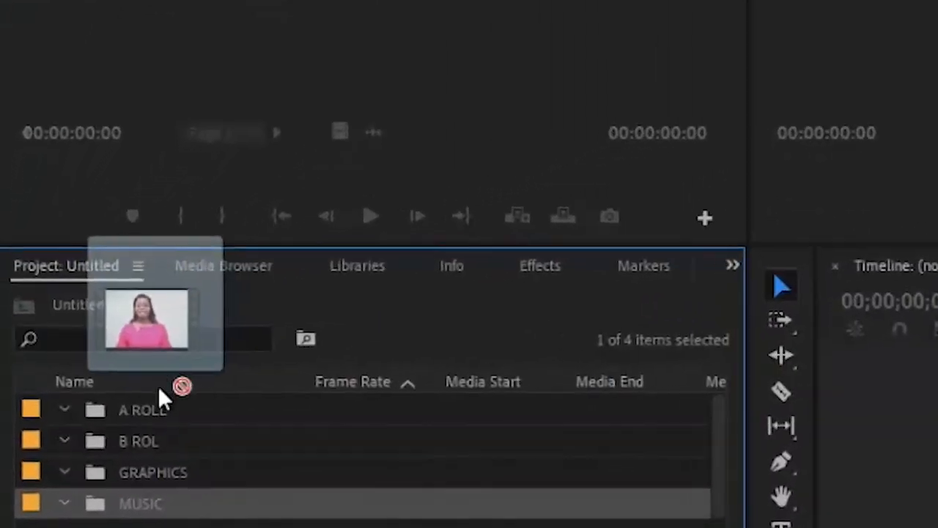
{"action": "left_click_drag", "start_coordinate": [159, 390], "coordinate": [187, 401]}
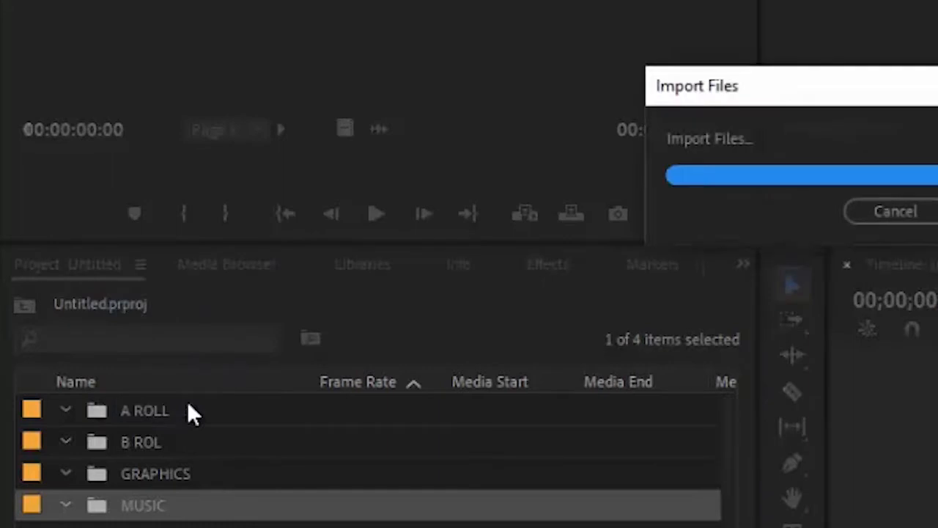
{"action": "left_click", "coordinate": [65, 412]}
{"action": "left_click", "coordinate": [66, 412]}
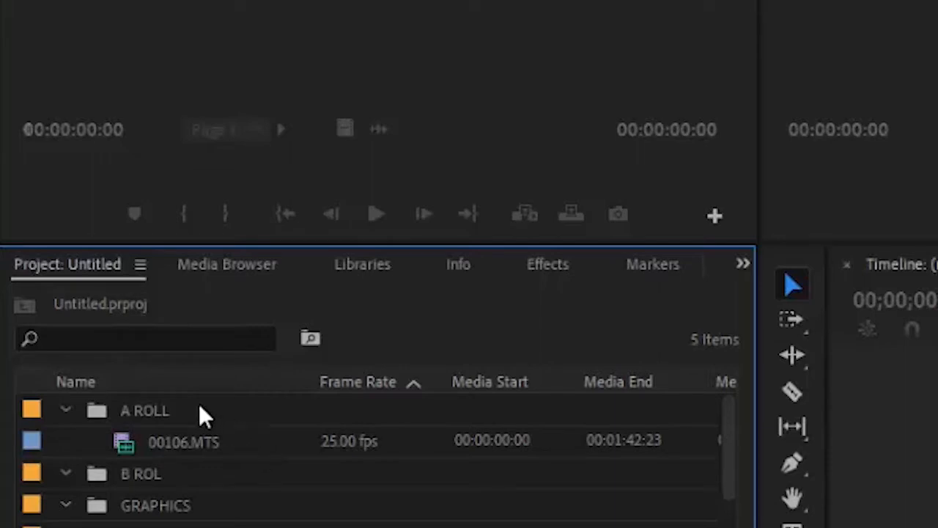
{"action": "left_click", "coordinate": [66, 412]}
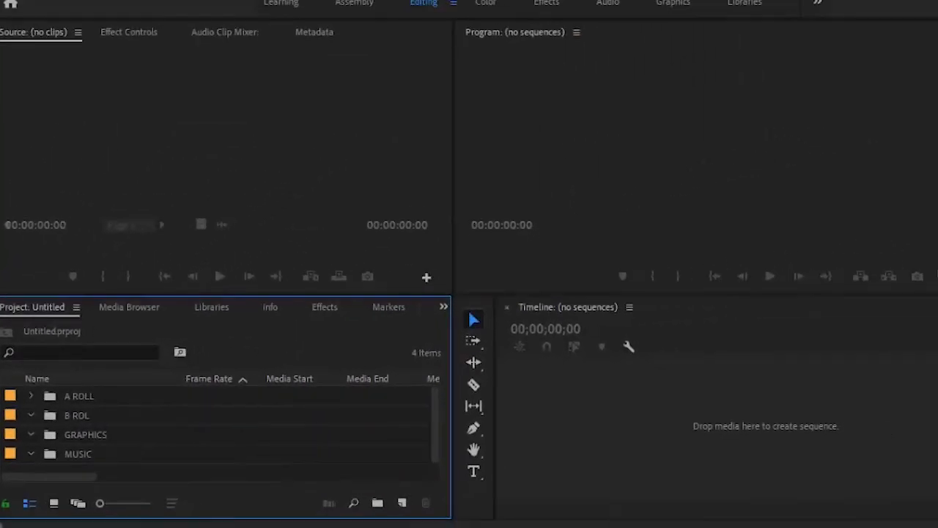
- Import the selected image files, including Empower and images (2), from the file folder into the B ROL bin and collapse the bin
{"action": "left_click", "coordinate": [520, 498]}
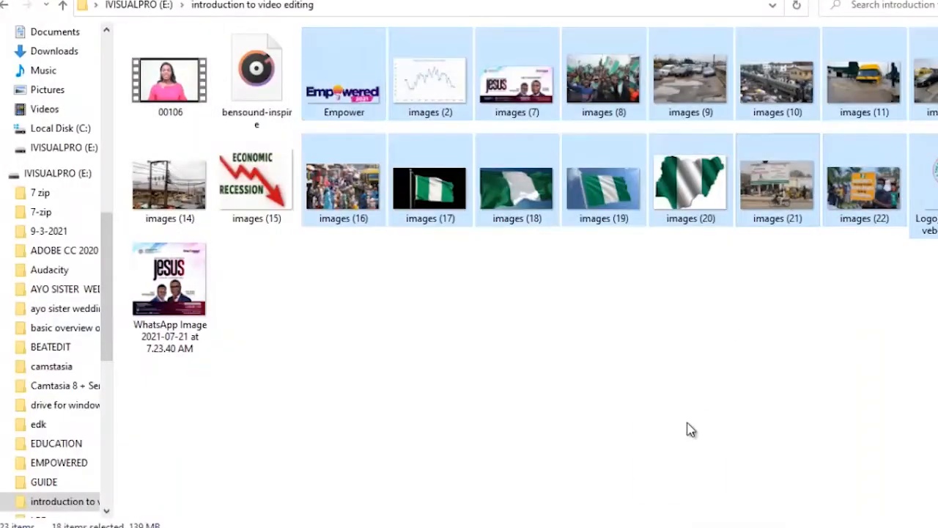
{"action": "left_click_drag", "start_coordinate": [777, 185], "coordinate": [185, 409]}
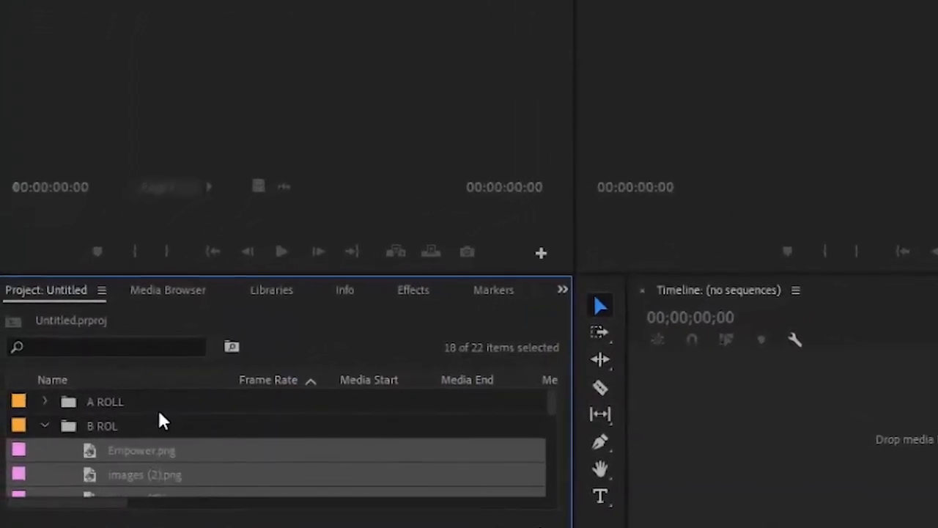
{"action": "scroll", "coordinate": [549, 411], "scroll_direction": "down", "scroll_amount": 1}
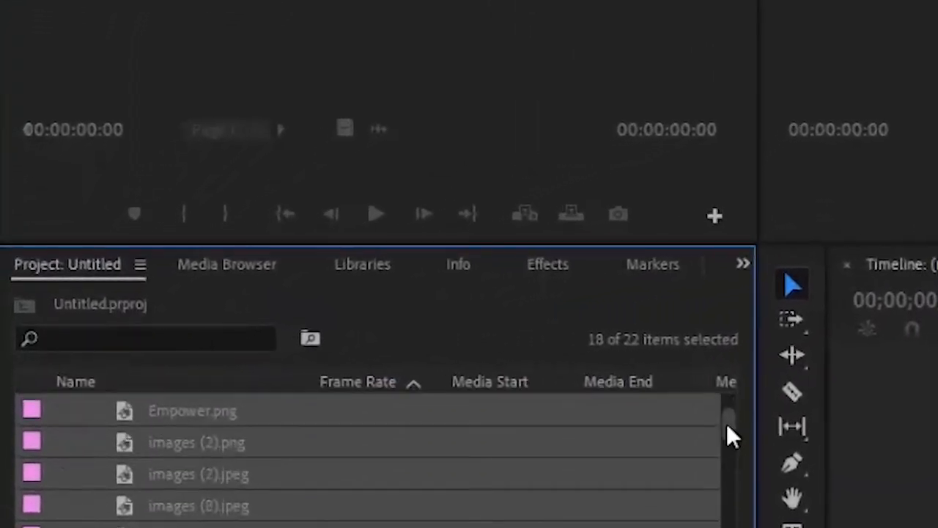
{"action": "left_click_drag", "start_coordinate": [727, 425], "coordinate": [727, 400]}
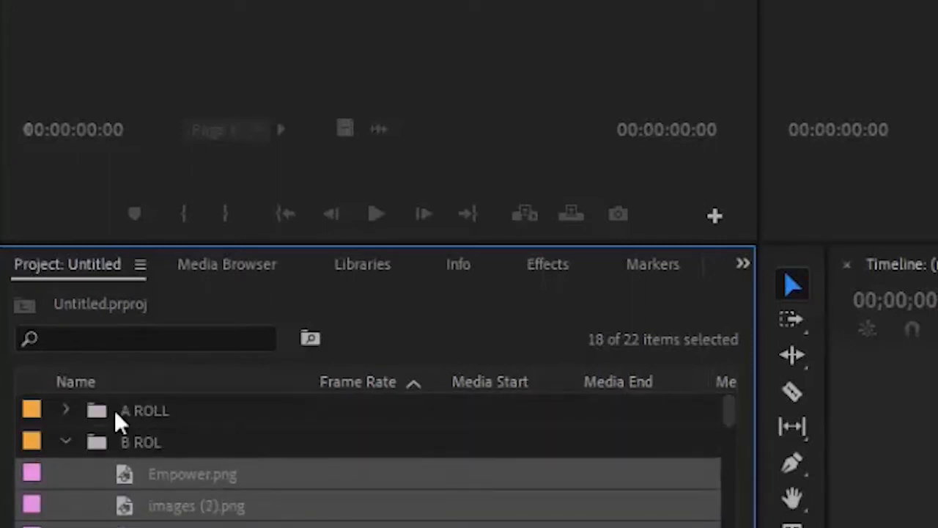
{"action": "left_click", "coordinate": [52, 439]}
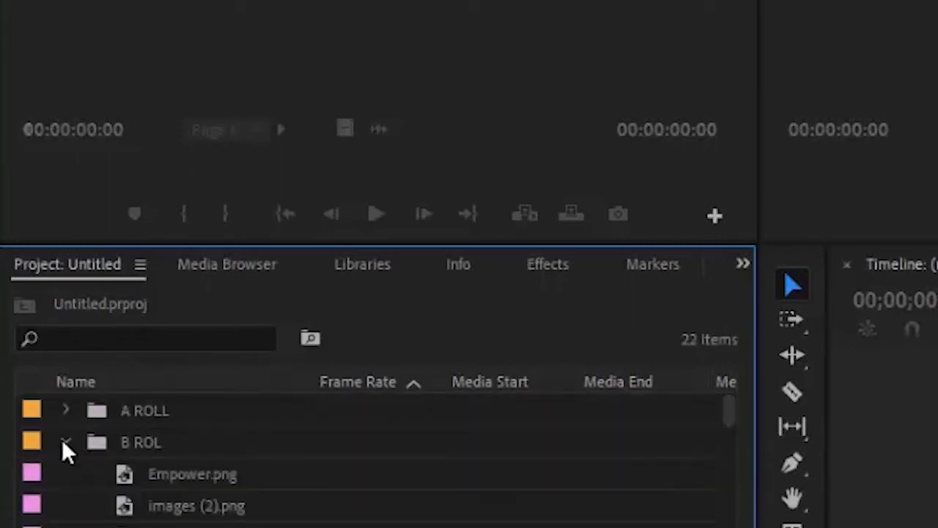
{"action": "left_click", "coordinate": [63, 441]}
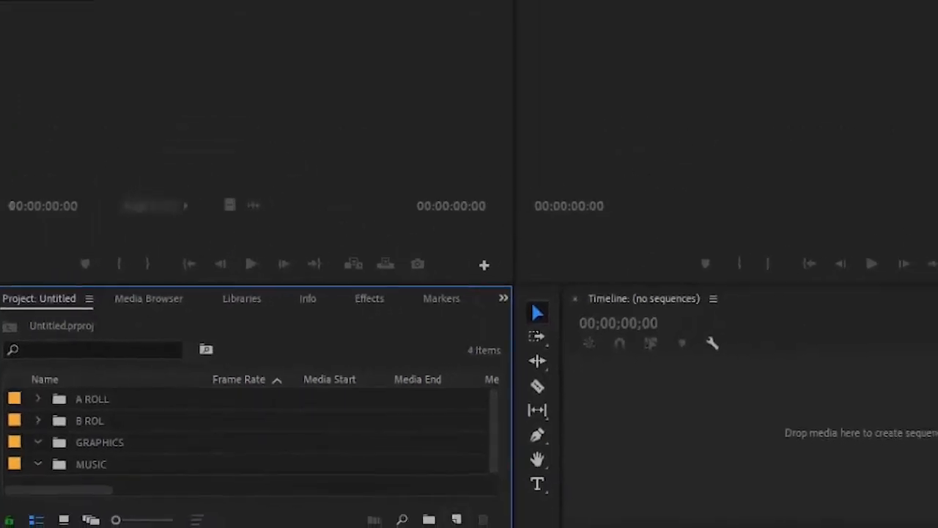
- Import the bensound-inspire audio file from the file folder into the MUSIC bin and collapse the bin
{"action": "left_click", "coordinate": [517, 496]}
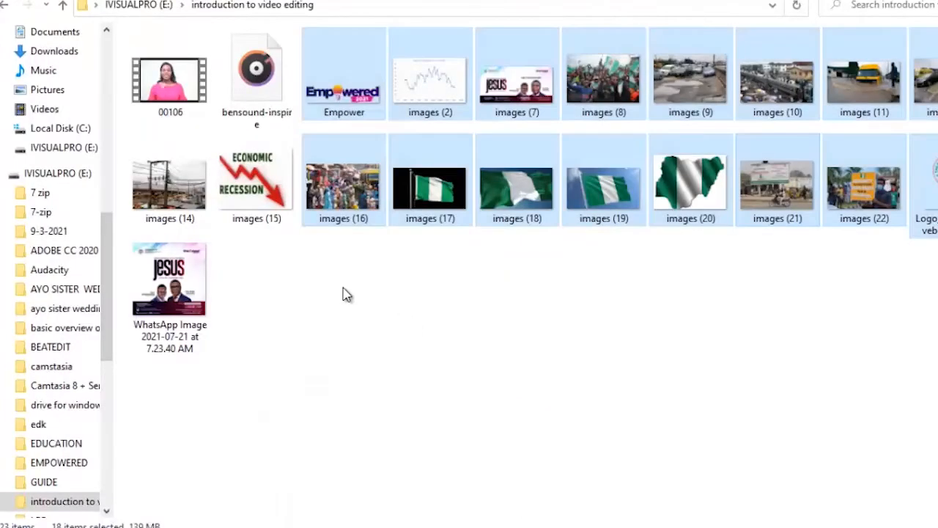
{"action": "left_click", "coordinate": [489, 294]}
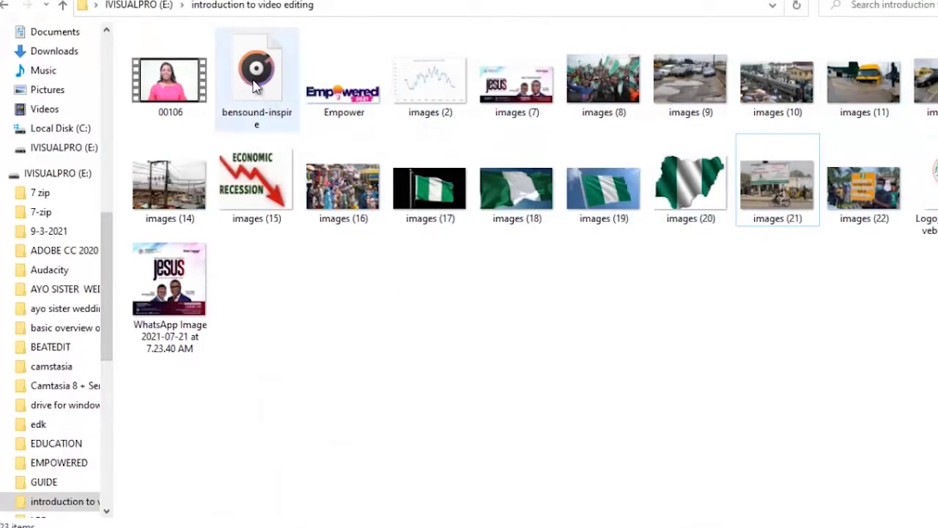
{"action": "left_click_drag", "start_coordinate": [257, 82], "coordinate": [156, 455]}
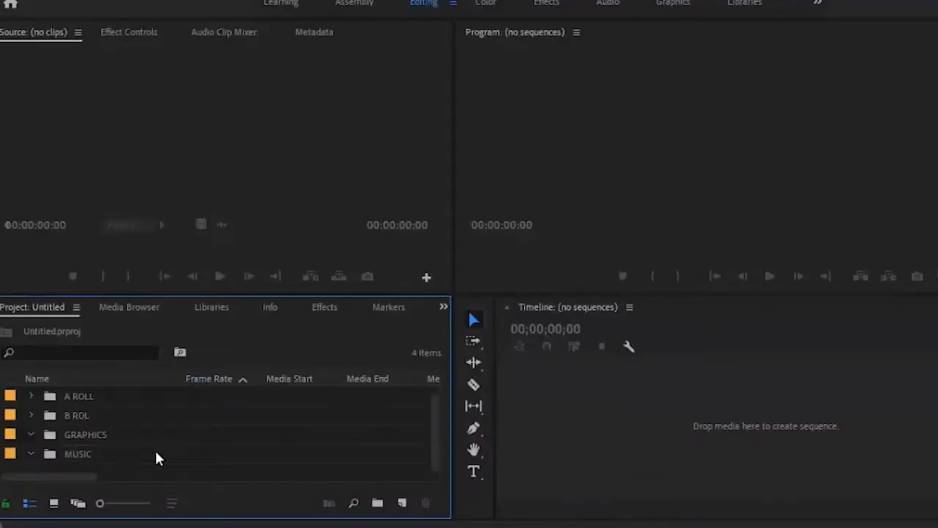
{"action": "left_click_drag", "start_coordinate": [436, 407], "coordinate": [436, 397]}
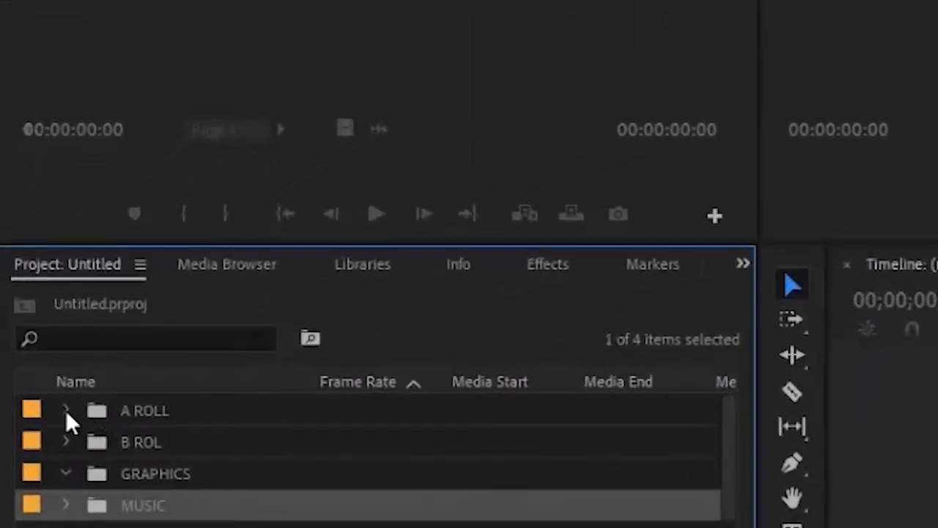
- Create a new sequence from the 00106.MTS clip in the A ROLL bin
{"action": "left_click", "coordinate": [65, 411]}
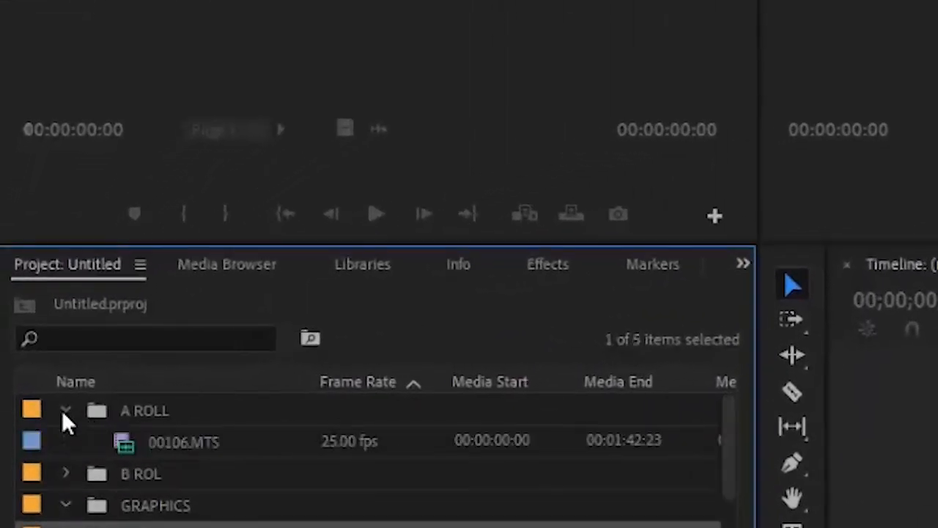
{"action": "left_click", "coordinate": [228, 442]}
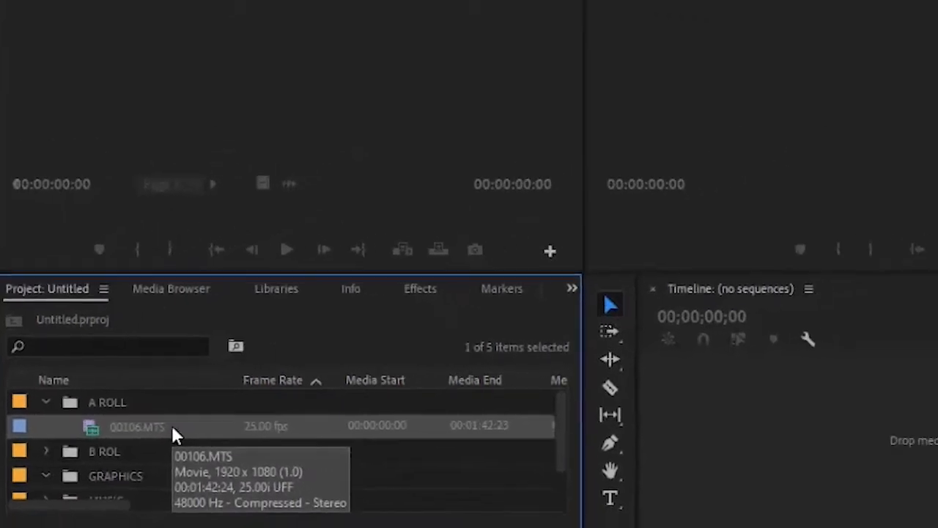
{"action": "left_click_drag", "start_coordinate": [172, 427], "coordinate": [411, 514]}
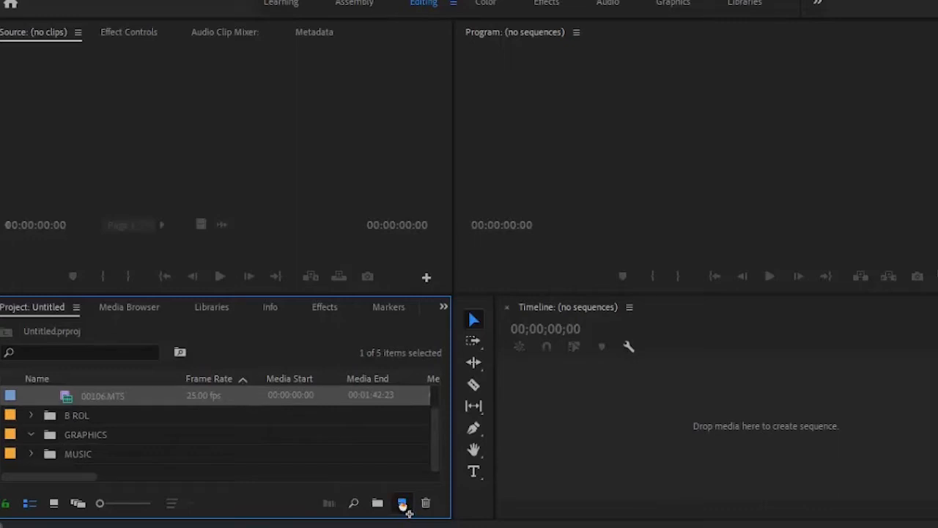
{"action": "left_click_drag", "start_coordinate": [408, 513], "coordinate": [409, 513]}
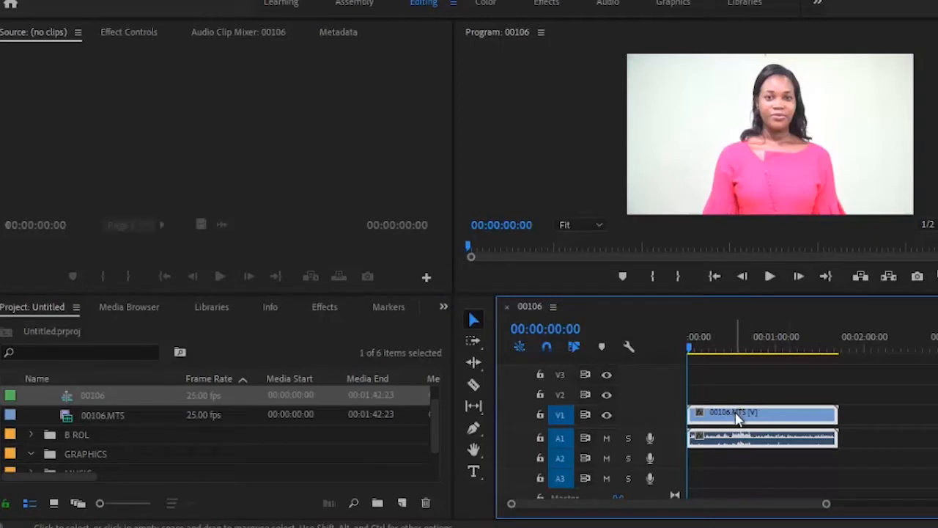
- Open the 00106.MTS clip in the Source monitor and collapse the A ROLL and B ROL bins
{"action": "scroll", "coordinate": [259, 431], "scroll_direction": "up", "scroll_amount": 1}
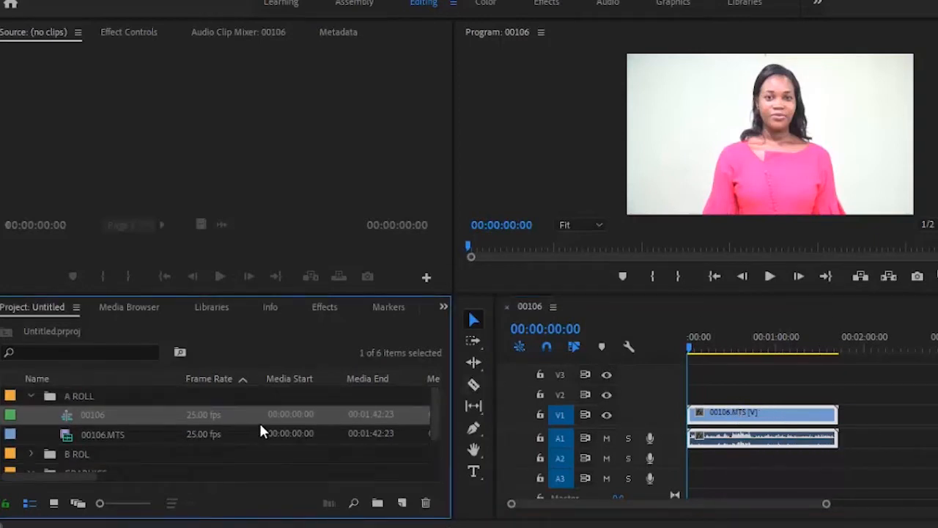
{"action": "double_click", "coordinate": [208, 432]}
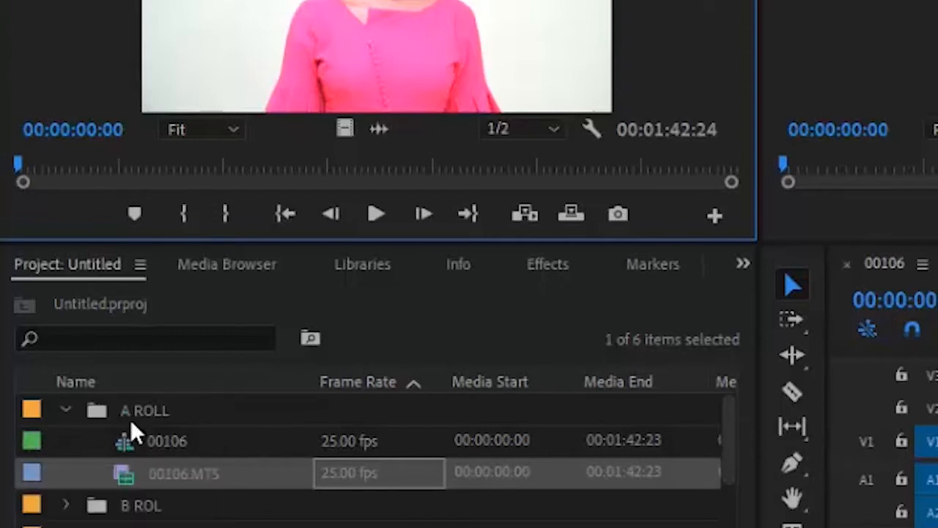
{"action": "left_click", "coordinate": [55, 401]}
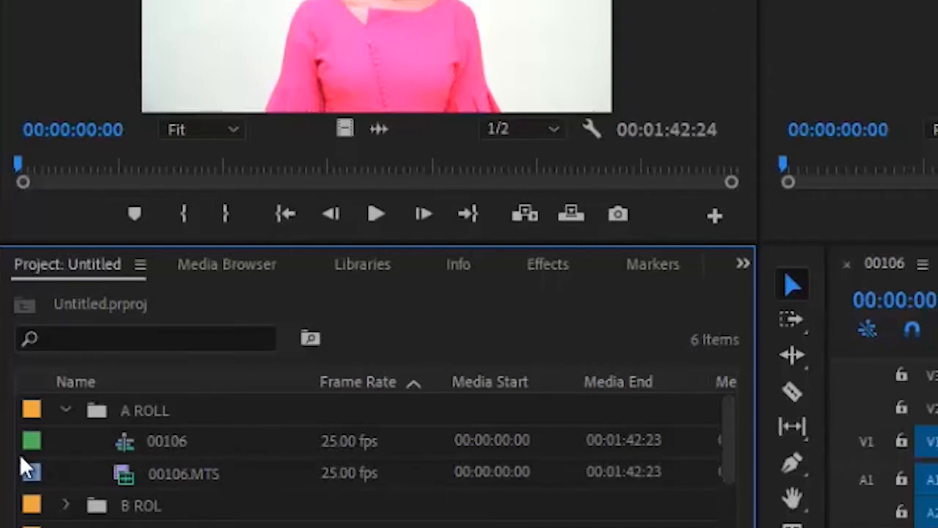
{"action": "left_click", "coordinate": [64, 410]}
{"action": "left_click", "coordinate": [65, 441]}
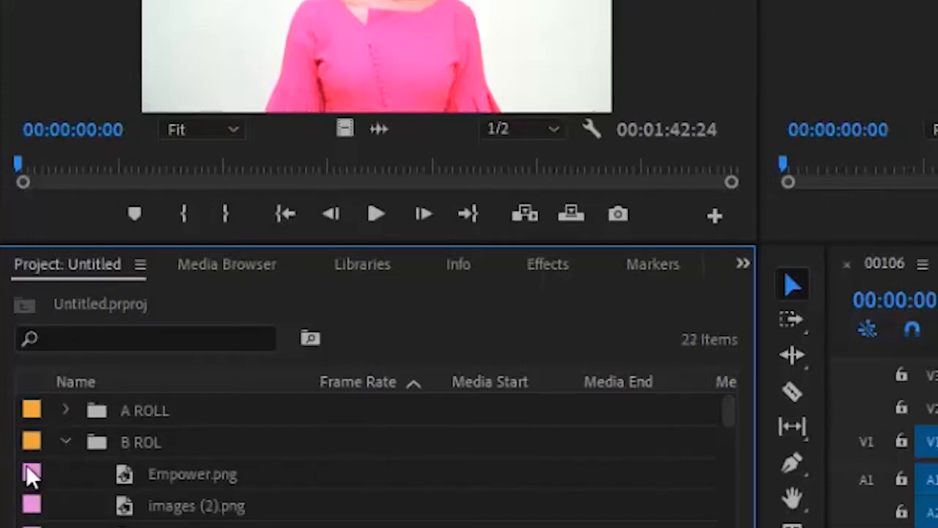
{"action": "left_click", "coordinate": [65, 441]}
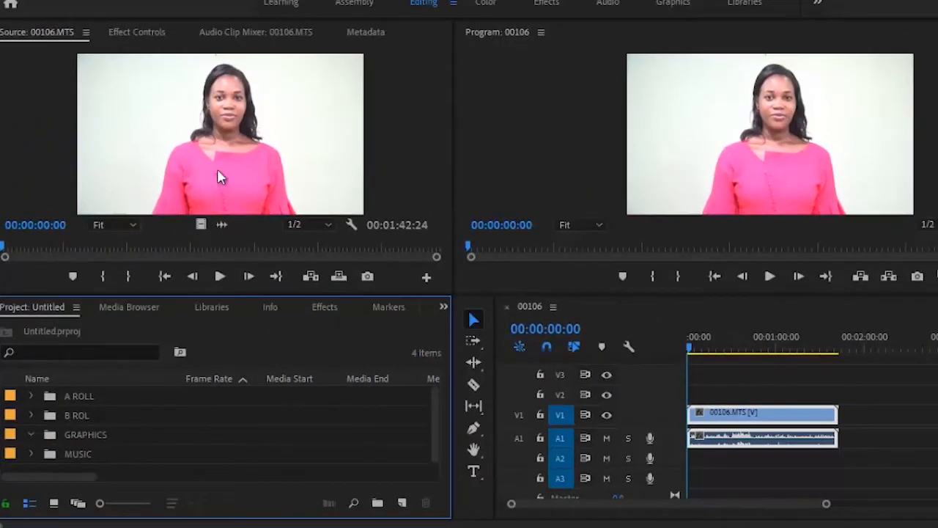
- Preview 00106.MTS in the Source monitor, moving the playhead to about 00:01:03:00 and stepping back by single frames
{"action": "left_click", "coordinate": [220, 277]}
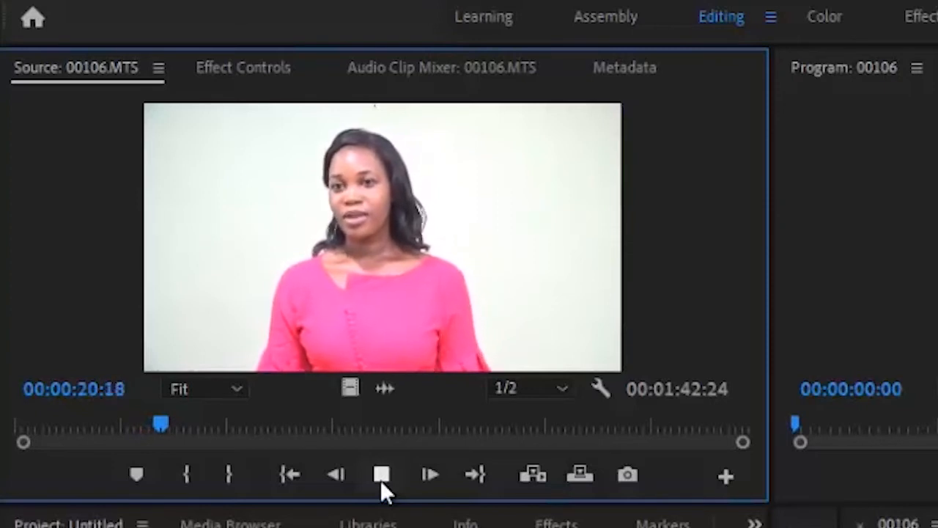
{"action": "left_click", "coordinate": [381, 483]}
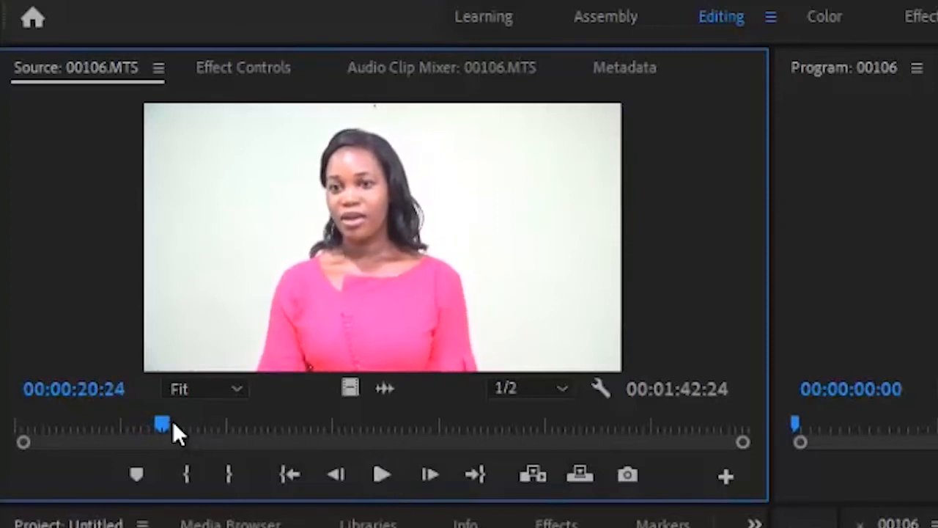
{"action": "left_click_drag", "start_coordinate": [172, 423], "coordinate": [410, 426]}
{"action": "left_click_drag", "start_coordinate": [425, 429], "coordinate": [462, 432]}
{"action": "left_click", "coordinate": [347, 473]}
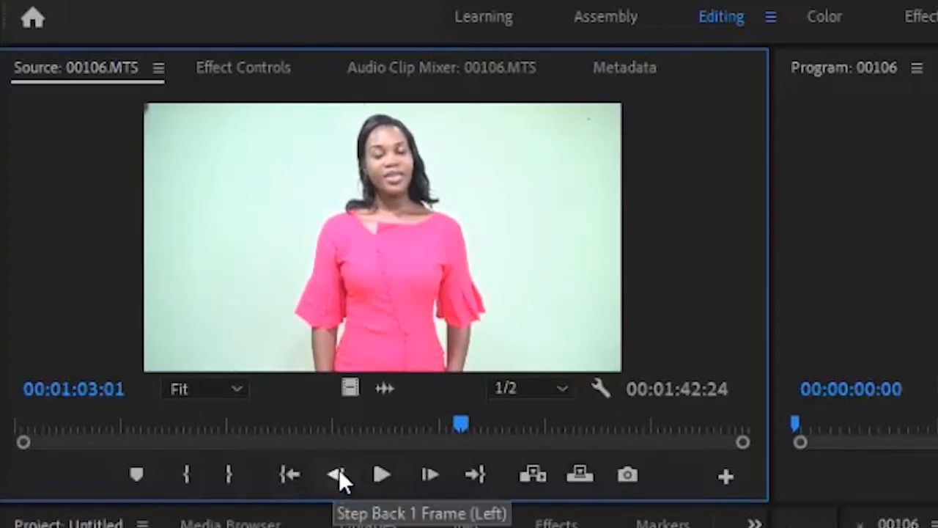
{"action": "left_click", "coordinate": [338, 473]}
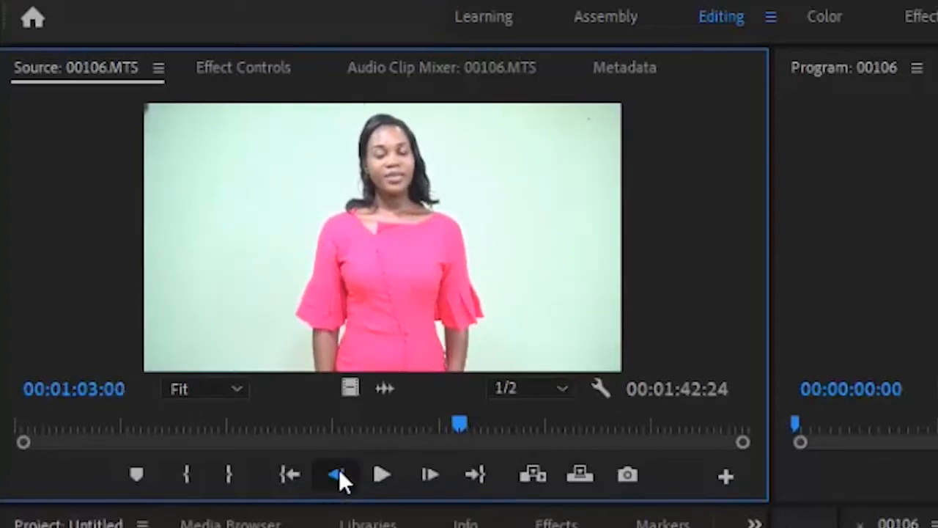
- Step the 00106.MTS source clip back frame by frame to 00:01:02:19 and mark the In point there
{"action": "left_click", "coordinate": [338, 473]}
{"action": "left_click", "coordinate": [338, 472]}
{"action": "left_click", "coordinate": [339, 473]}
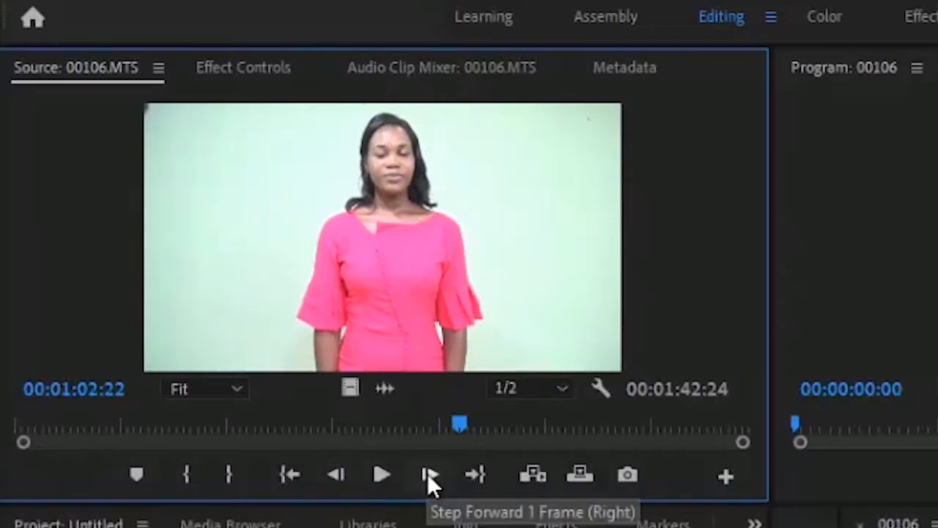
{"action": "left_click", "coordinate": [335, 473]}
{"action": "left_click", "coordinate": [336, 473]}
{"action": "left_click", "coordinate": [335, 472]}
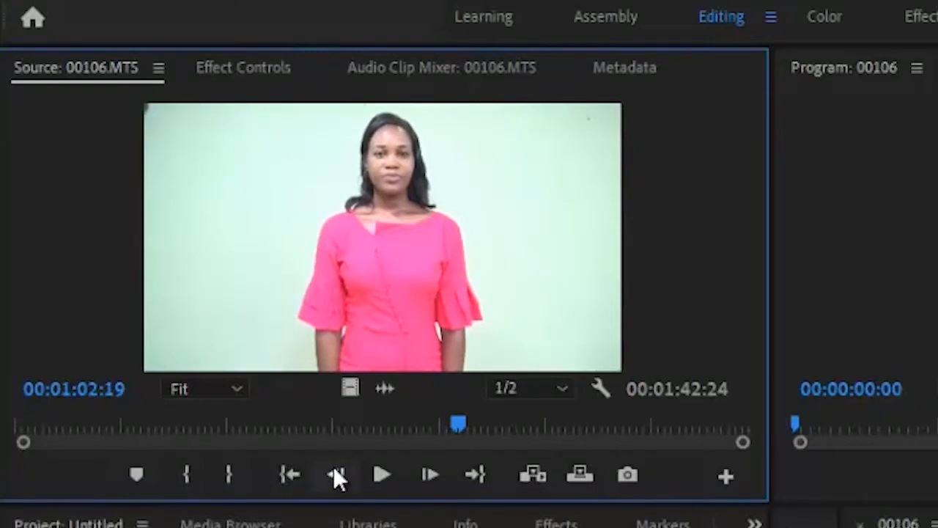
{"action": "left_click", "coordinate": [186, 475]}
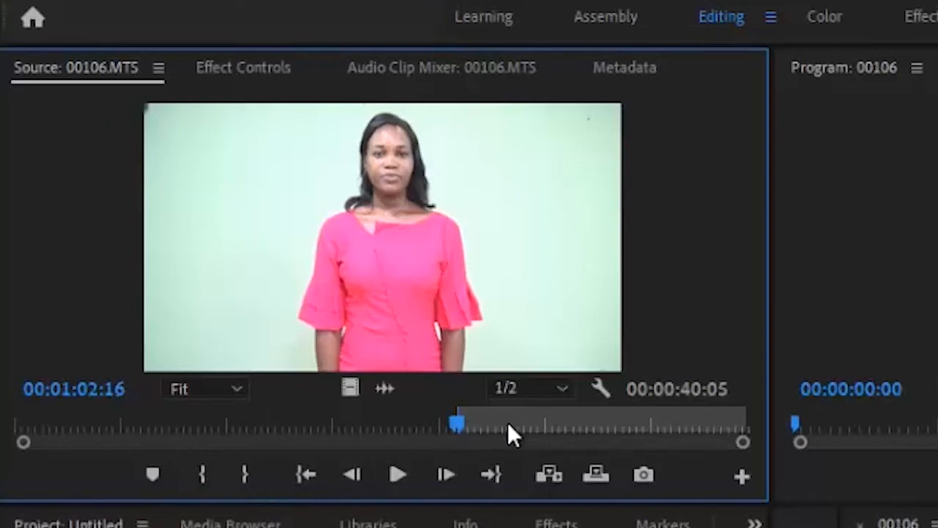
- Mark the source clip's Out point at 00:01:40:17 and preview the marked range from its In point
{"action": "left_click_drag", "start_coordinate": [507, 422], "coordinate": [724, 440]}
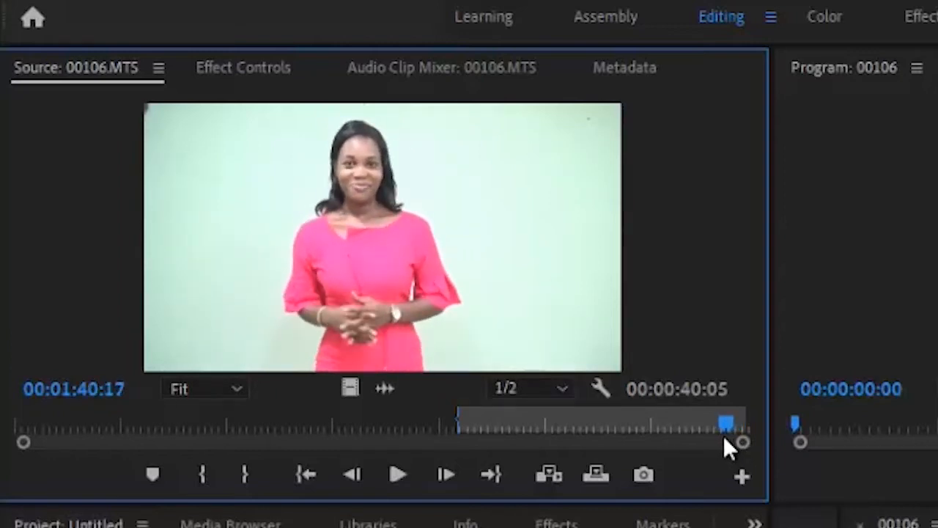
{"action": "left_click", "coordinate": [244, 481]}
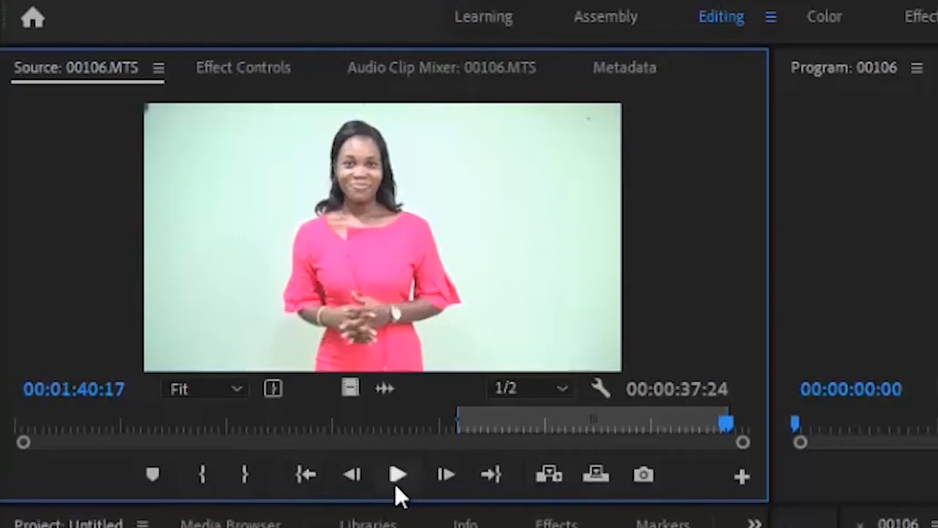
{"action": "left_click", "coordinate": [307, 479]}
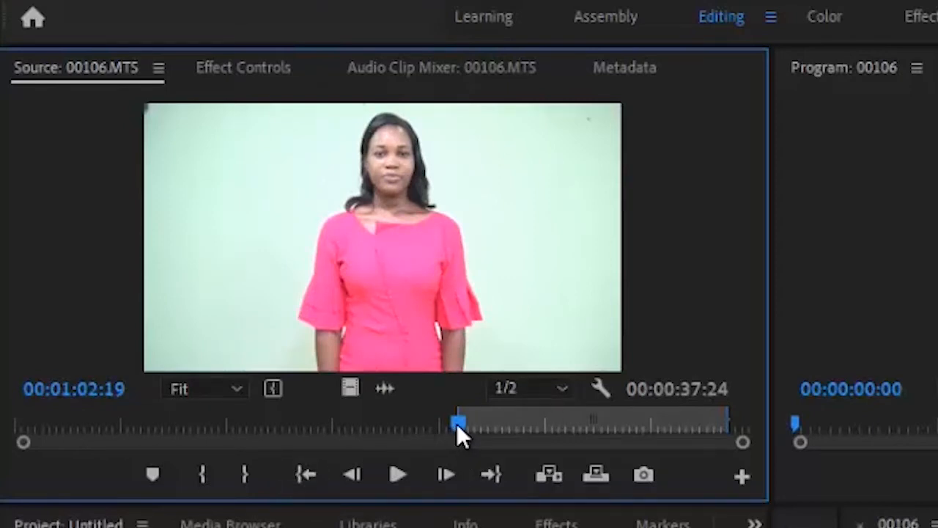
{"action": "left_click", "coordinate": [393, 478]}
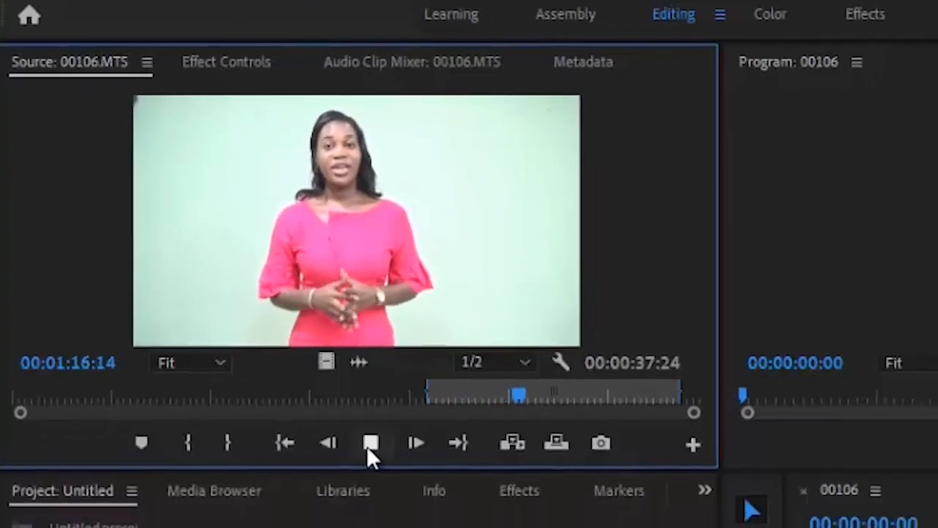
{"action": "left_click", "coordinate": [398, 475]}
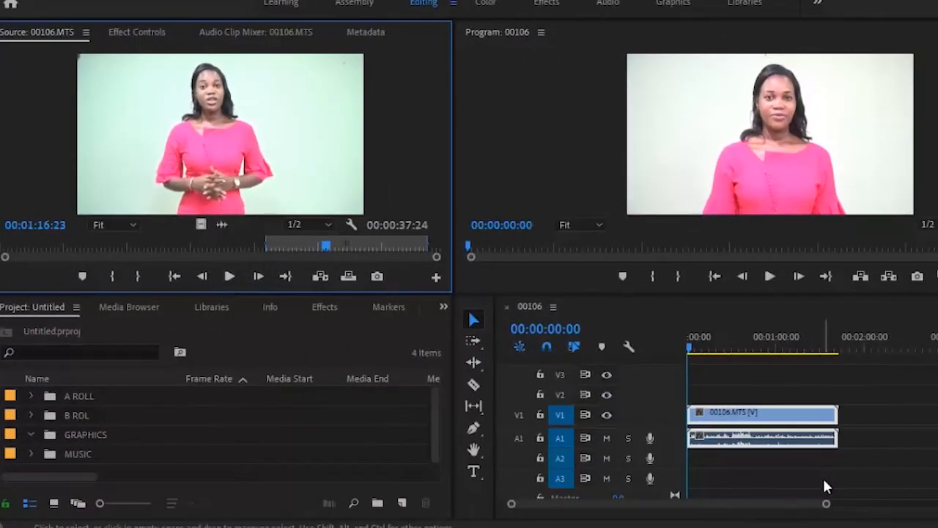
- Place the marked source range with video and audio on V1 and A1, leaving a gap after the first clip
{"action": "left_click_drag", "start_coordinate": [826, 504], "coordinate": [937, 506]}
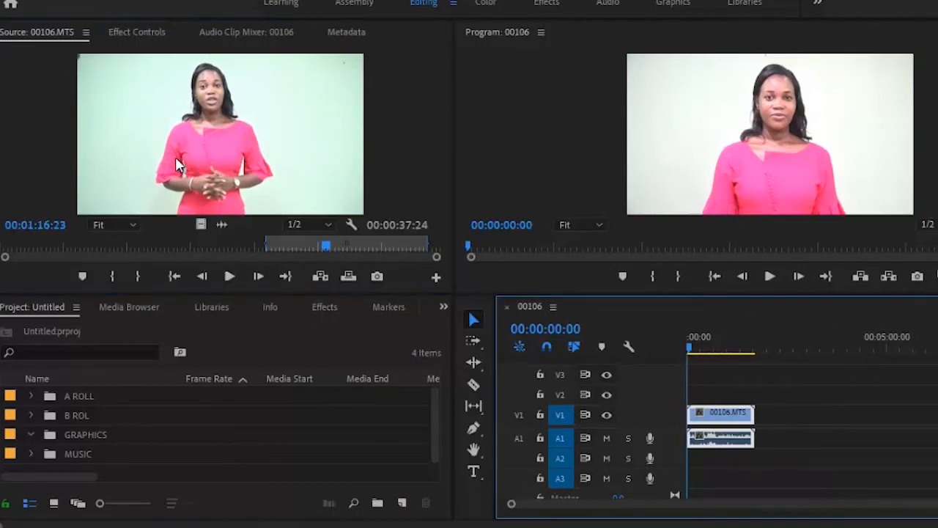
{"action": "left_click", "coordinate": [244, 162]}
{"action": "left_click", "coordinate": [838, 379]}
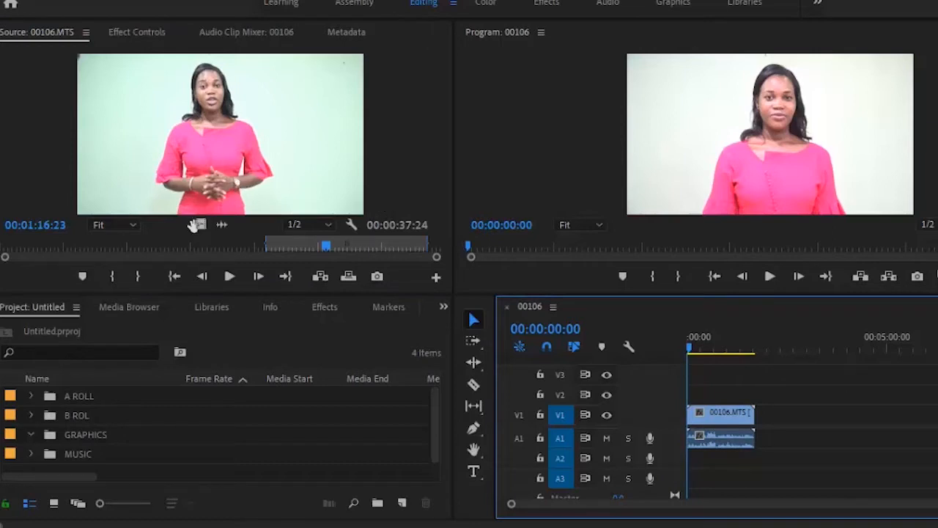
{"action": "left_click", "coordinate": [215, 136]}
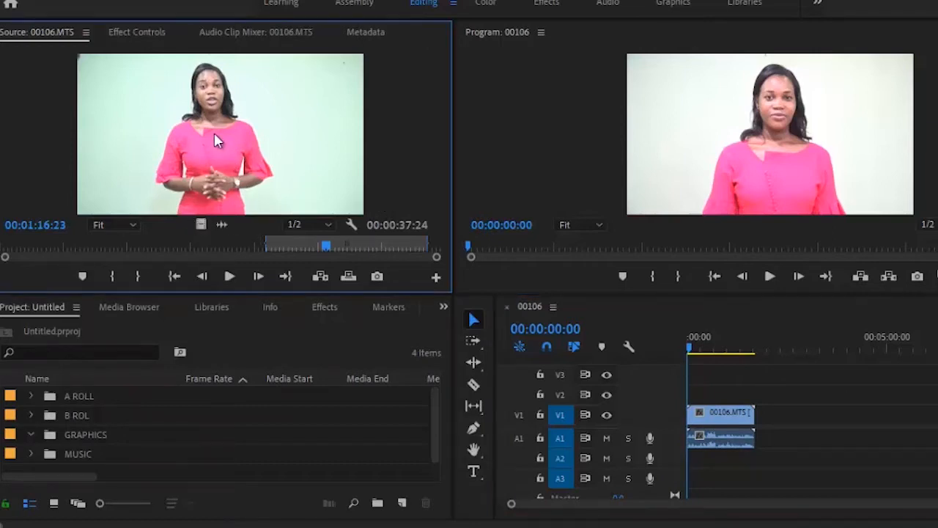
{"action": "left_click_drag", "start_coordinate": [900, 348], "coordinate": [800, 416]}
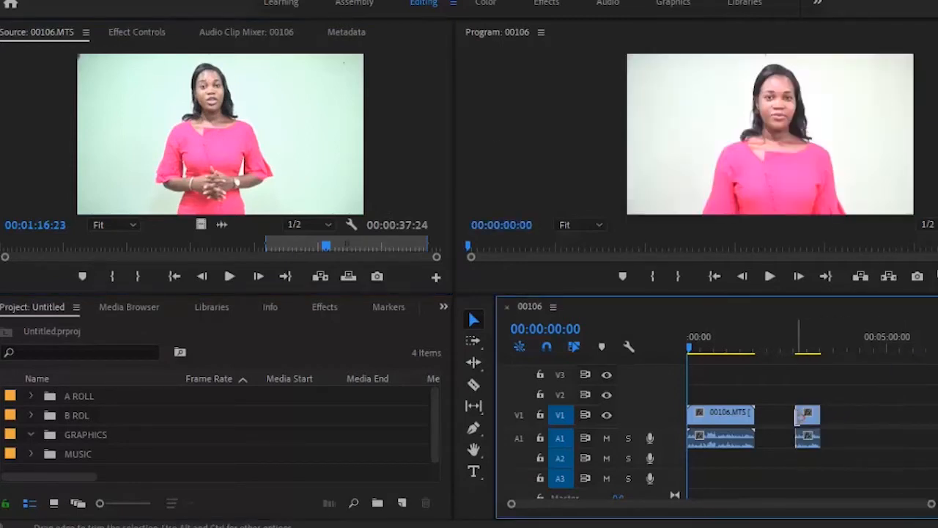
- Play the newly placed clip in the sequence from 00:02:42:18, then return the playhead to the sequence start
{"action": "left_click", "coordinate": [797, 342]}
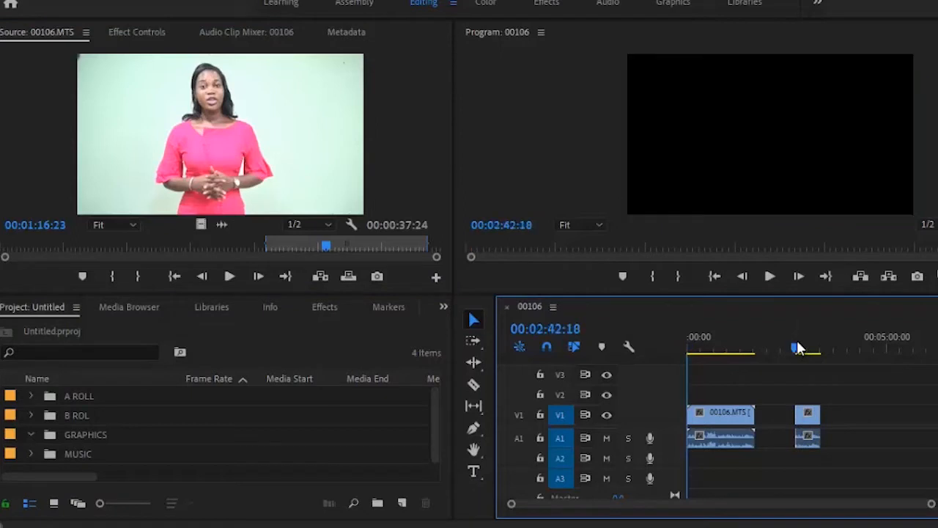
{"action": "left_click", "coordinate": [769, 277]}
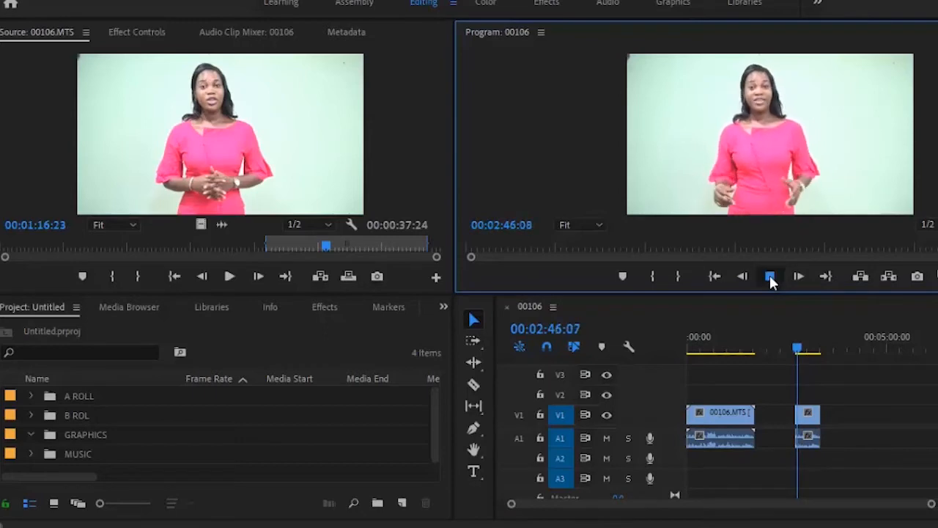
{"action": "left_click", "coordinate": [769, 277]}
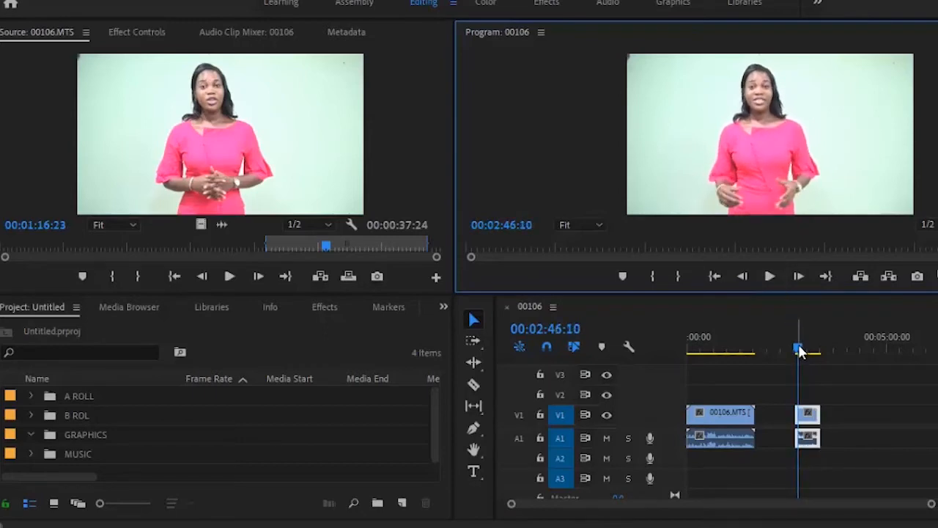
{"action": "left_click_drag", "start_coordinate": [800, 349], "coordinate": [607, 335]}
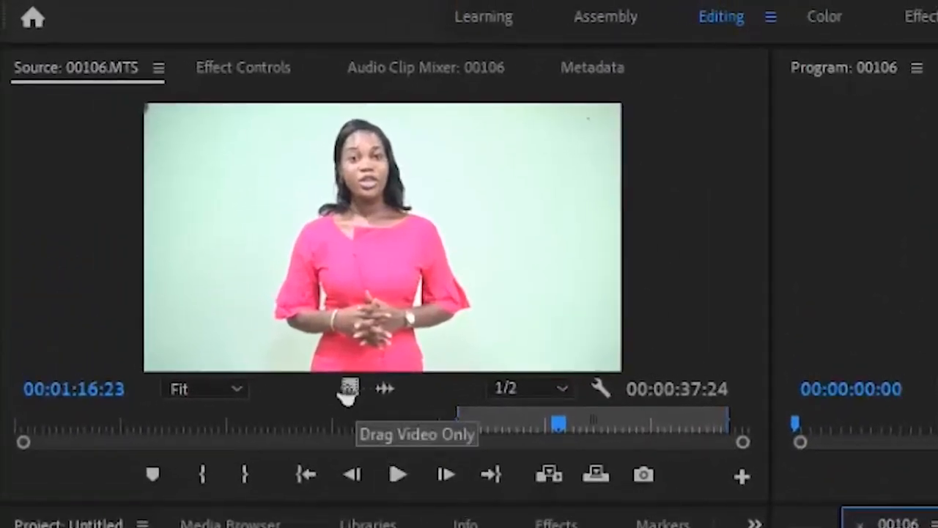
- Place only the marked range's video on V1 beyond the second clip, and only its audio beneath it on A1 at 00:03:47:20
{"action": "left_click_drag", "start_coordinate": [348, 391], "coordinate": [431, 390]}
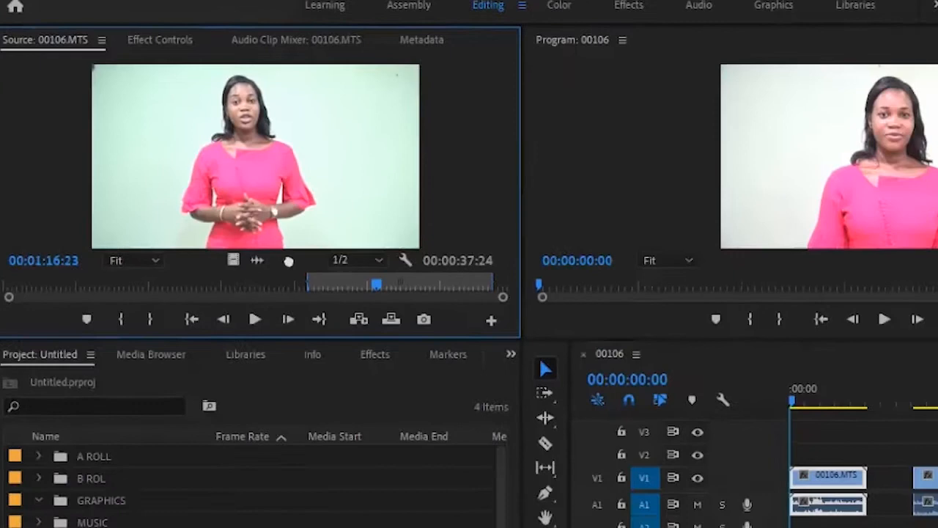
{"action": "left_click_drag", "start_coordinate": [289, 261], "coordinate": [850, 430]}
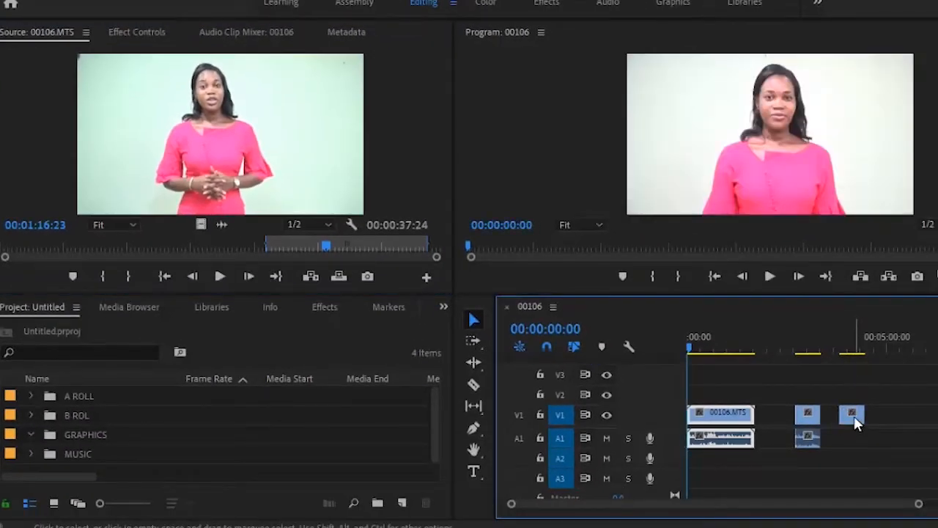
{"action": "left_click", "coordinate": [851, 414]}
{"action": "right_click", "coordinate": [852, 413]}
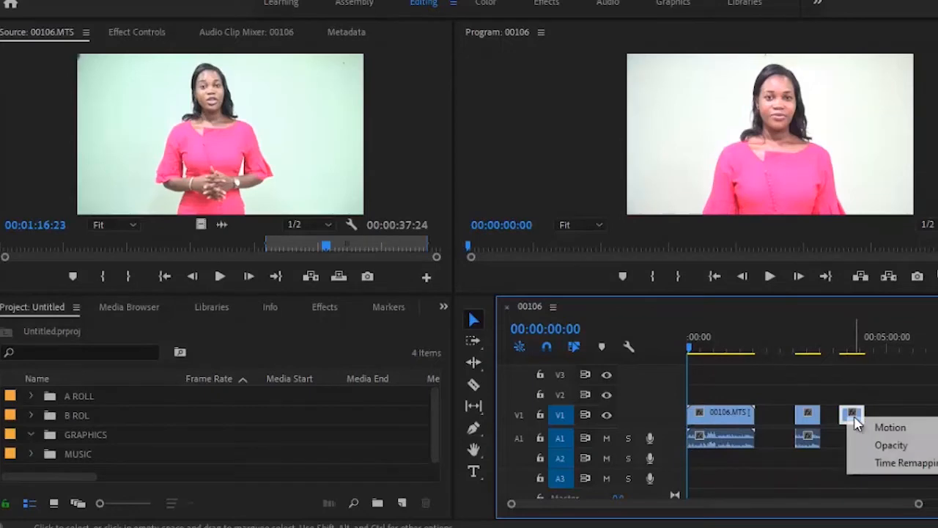
{"action": "left_click", "coordinate": [841, 335]}
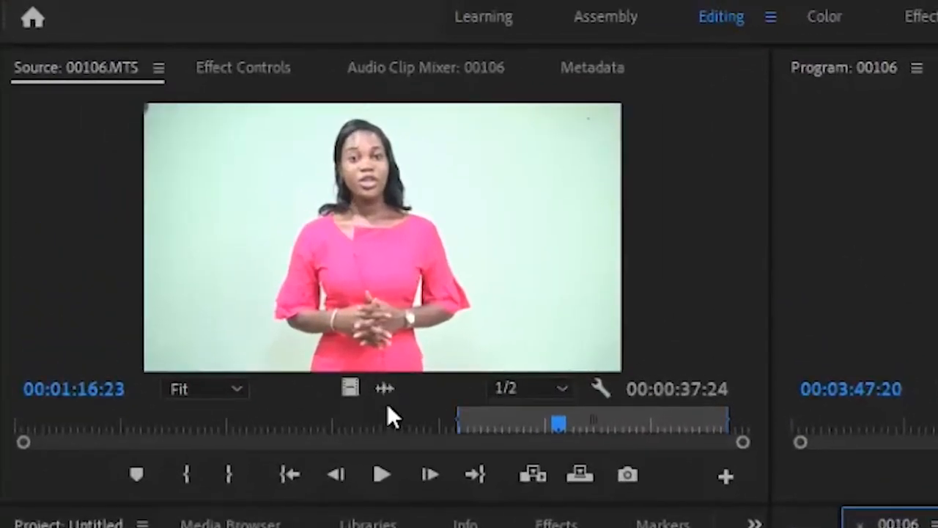
{"action": "left_click_drag", "start_coordinate": [384, 388], "coordinate": [848, 439]}
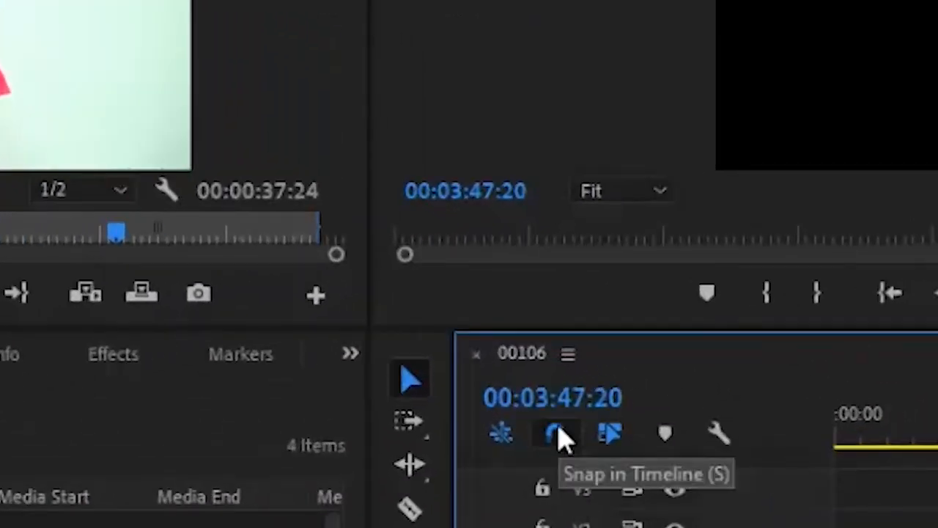
- Move the second clip closer to the first, repositioning it with timeline snapping off, and turn snapping back on
{"action": "left_click", "coordinate": [556, 435]}
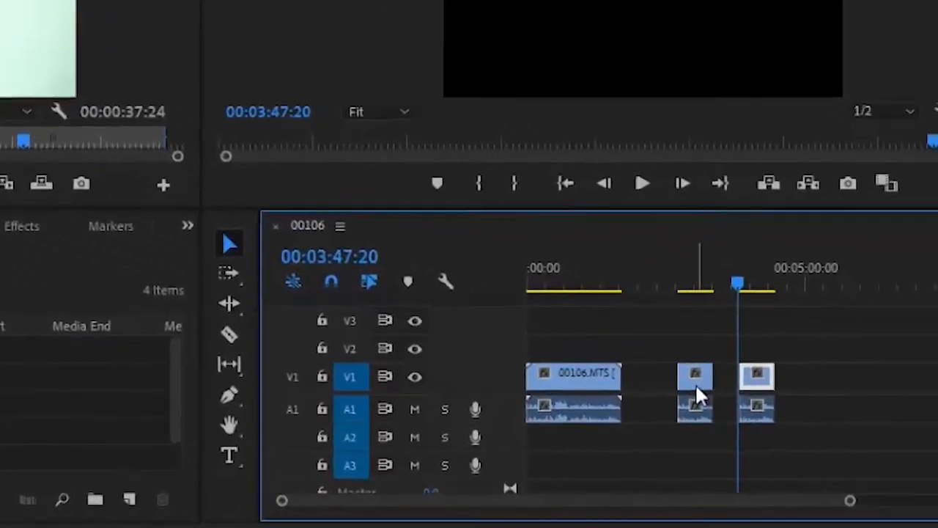
{"action": "left_click", "coordinate": [802, 421]}
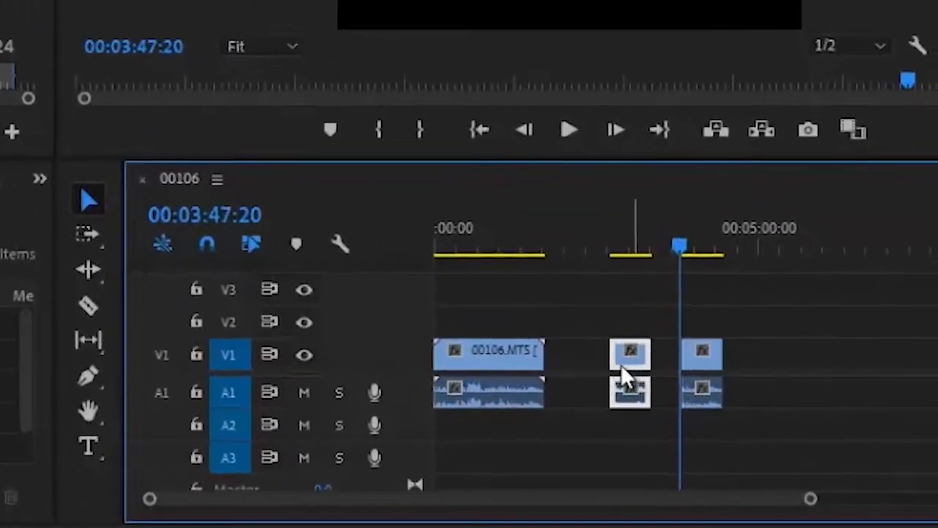
{"action": "left_click_drag", "start_coordinate": [620, 364], "coordinate": [578, 352]}
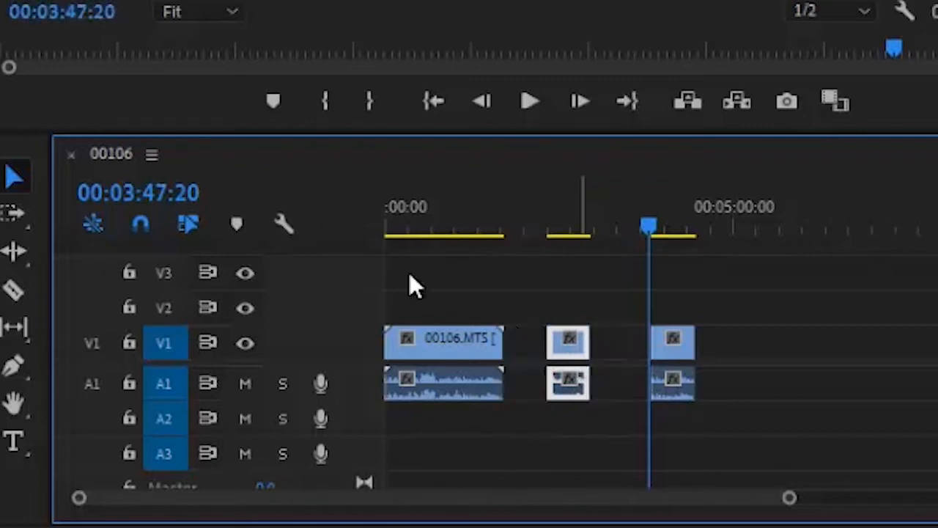
{"action": "left_click", "coordinate": [141, 224]}
{"action": "mouse_move", "coordinate": [559, 348]}
{"action": "left_mouse_down"}
{"action": "mouse_move", "coordinate": [540, 359]}
{"action": "mouse_move", "coordinate": [488, 360]}
{"action": "mouse_move", "coordinate": [570, 362]}
{"action": "mouse_move", "coordinate": [557, 357]}
{"action": "left_mouse_up"}
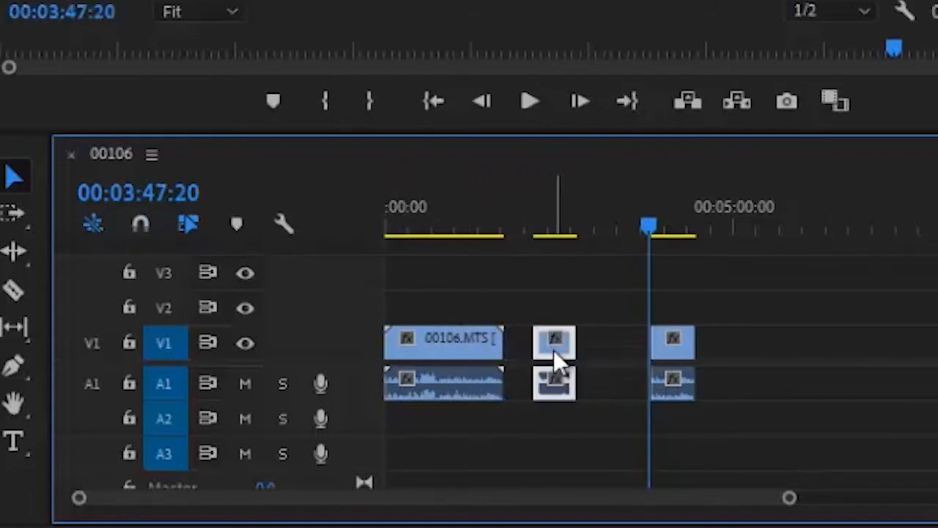
{"action": "left_click", "coordinate": [145, 223]}
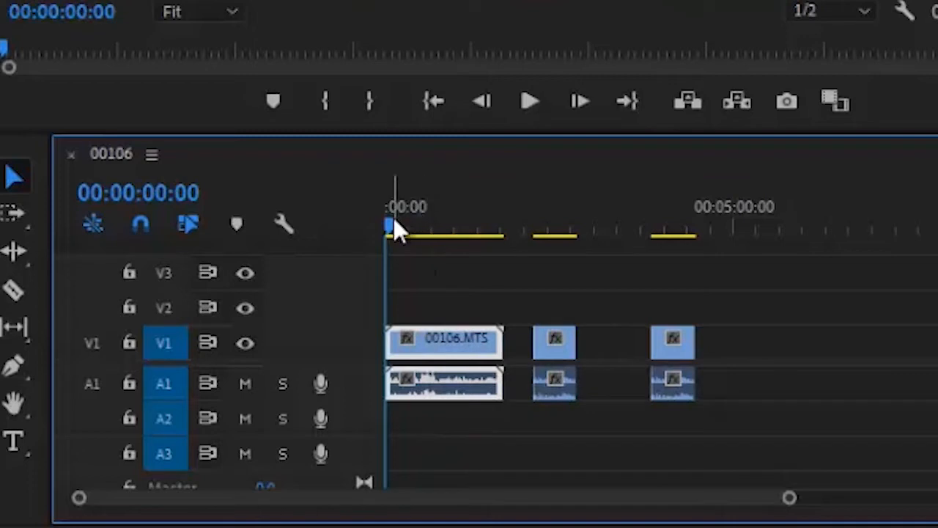
- Mute track A1 and trim the start of the first clip to the playhead at 00:01:06:07
{"action": "left_click_drag", "start_coordinate": [389, 220], "coordinate": [433, 224]}
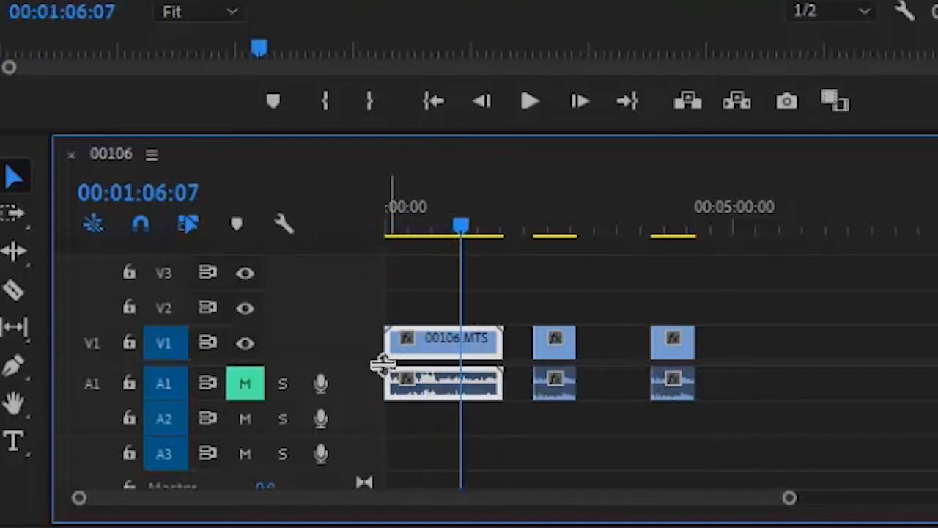
{"action": "left_click", "coordinate": [390, 351]}
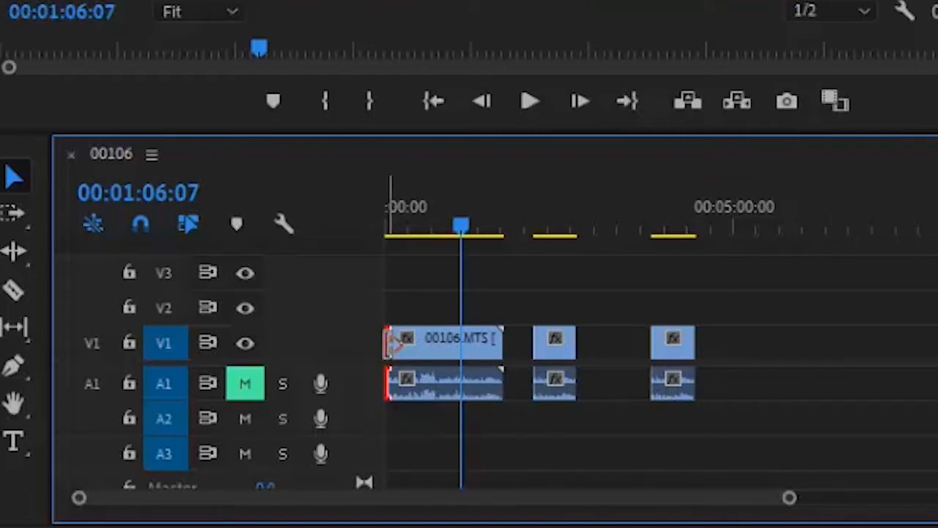
{"action": "left_click_drag", "start_coordinate": [389, 342], "coordinate": [463, 340]}
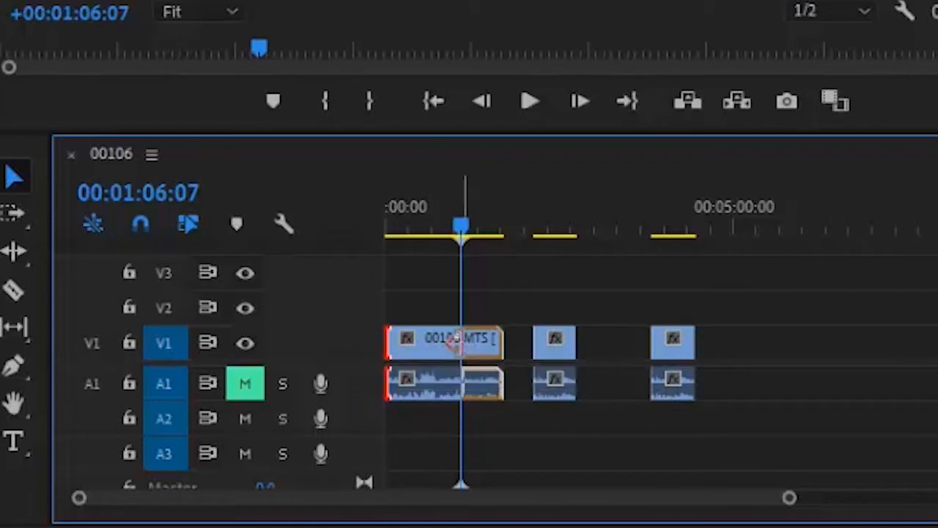
{"action": "left_click", "coordinate": [487, 285]}
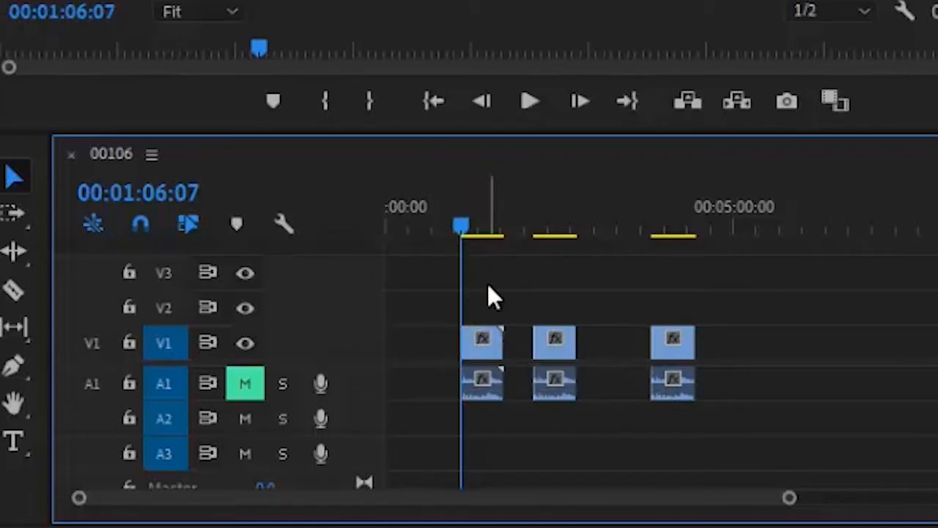
- Ripple delete the empty gap before the first clip on V1
{"action": "left_click", "coordinate": [390, 345]}
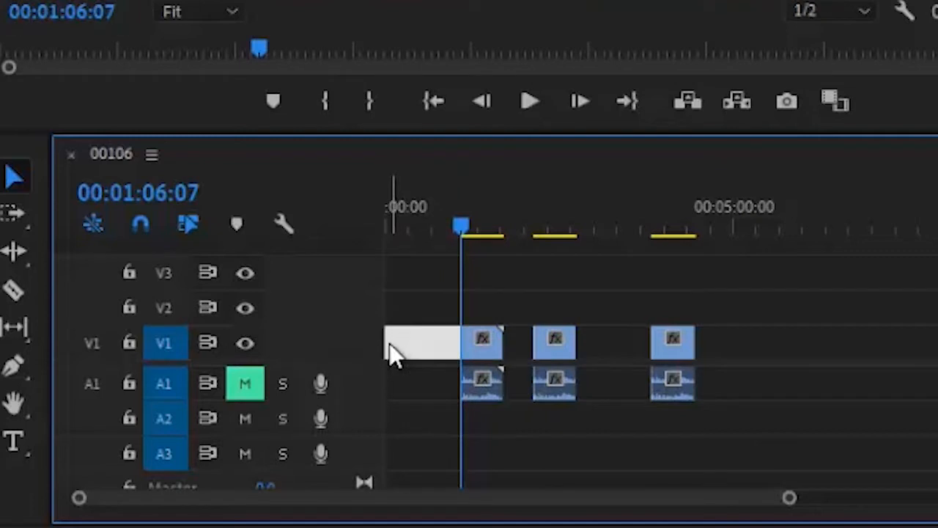
{"action": "right_click", "coordinate": [390, 346]}
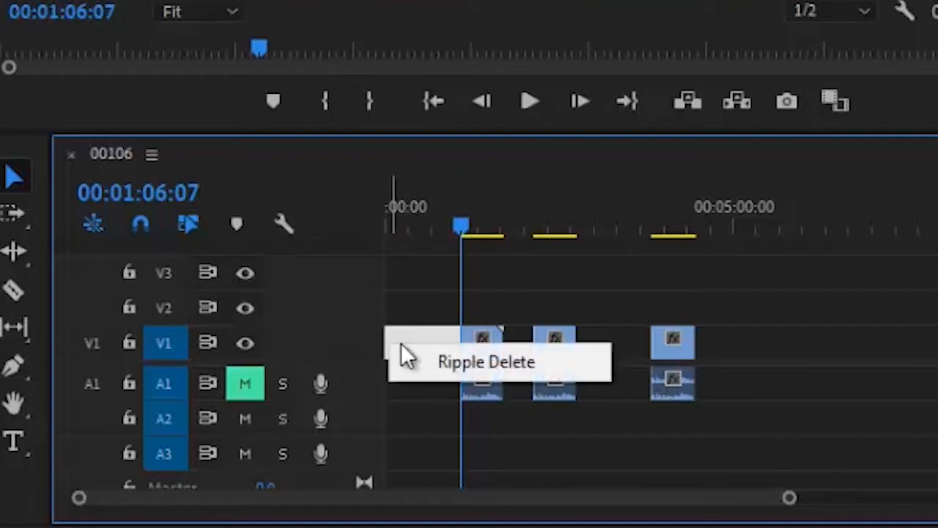
{"action": "left_click", "coordinate": [462, 363]}
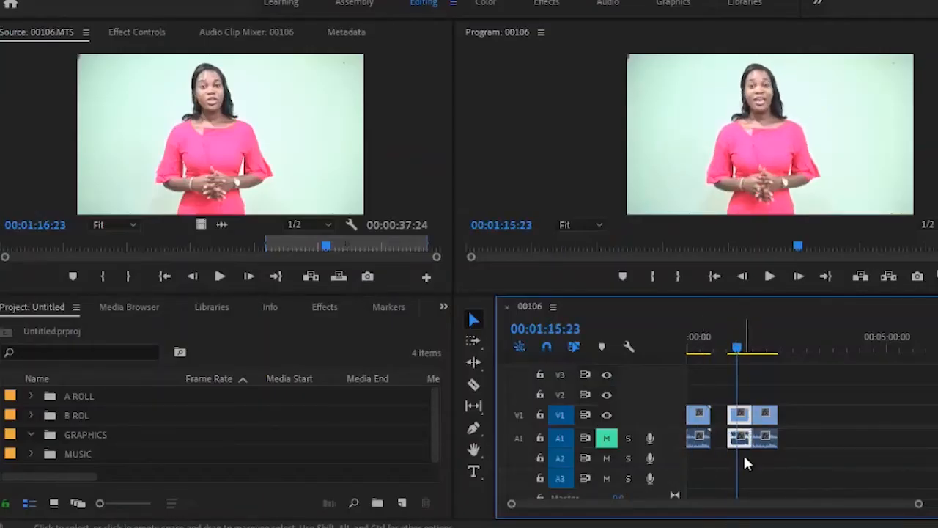
- Select the first and second clips together and delete them from the timeline
{"action": "left_click_drag", "start_coordinate": [743, 463], "coordinate": [698, 408]}
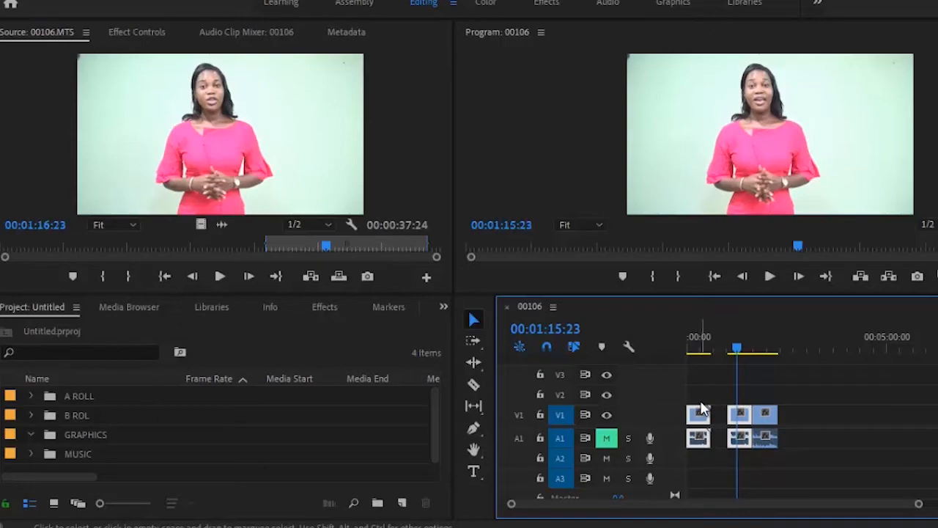
{"action": "right_click", "coordinate": [699, 410]}
{"action": "left_click", "coordinate": [664, 38]}
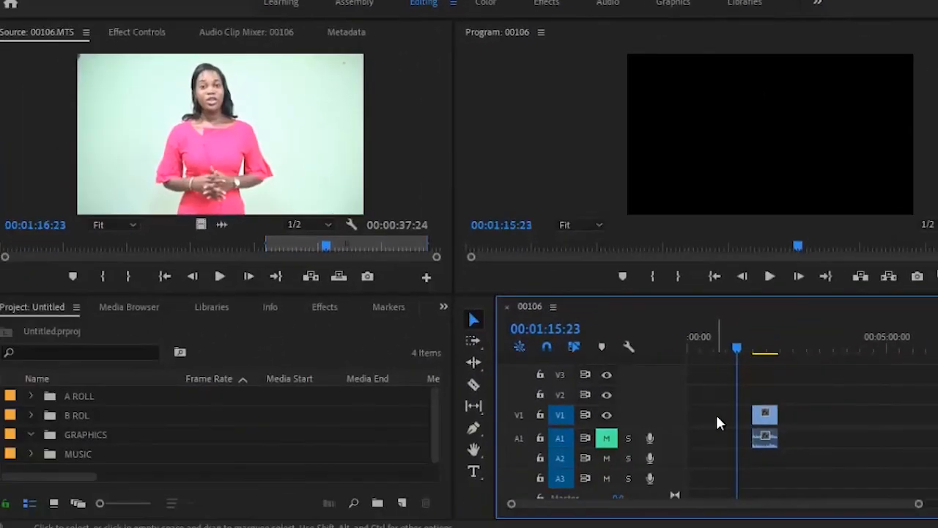
- Ripple delete the empty gap before the remaining clip on V1
{"action": "left_click", "coordinate": [716, 416]}
{"action": "right_click", "coordinate": [716, 419]}
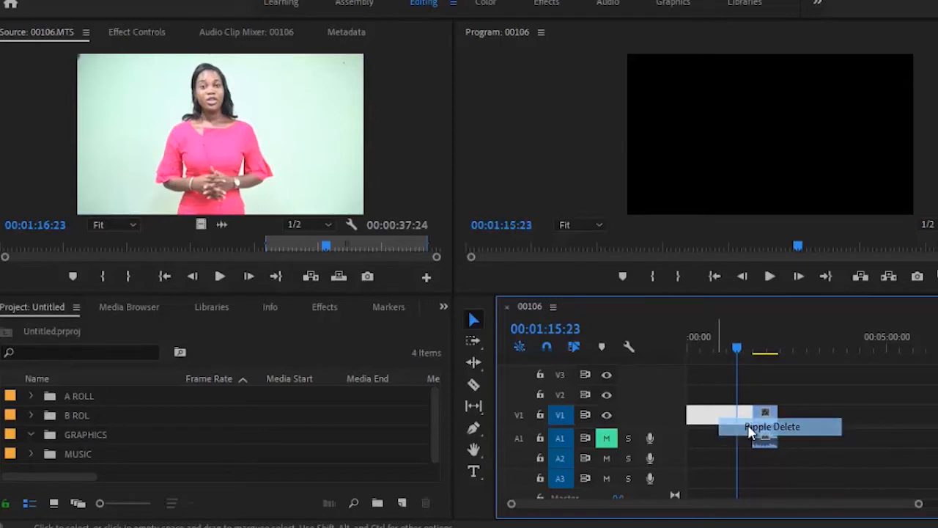
{"action": "left_click", "coordinate": [747, 431]}
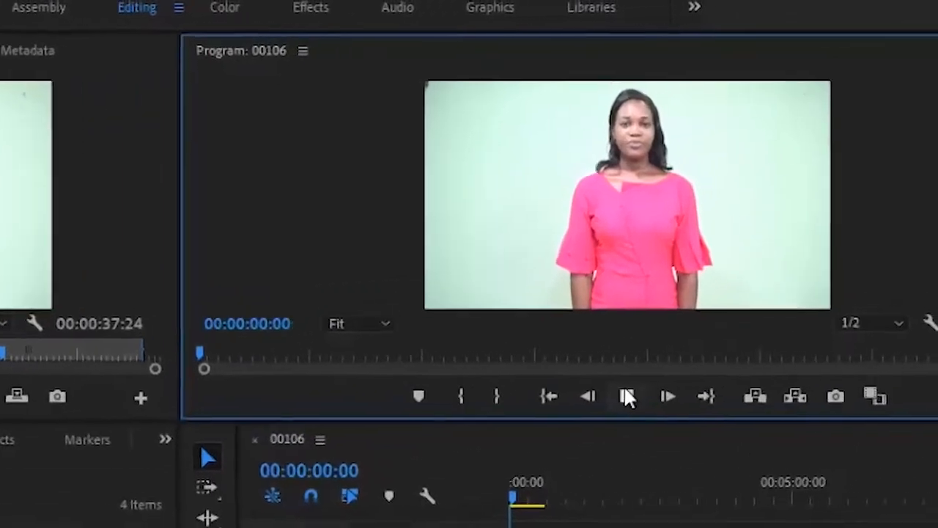
- Play the sequence from its start in short bursts and pause at about 00:00:04:12
{"action": "left_click", "coordinate": [685, 347]}
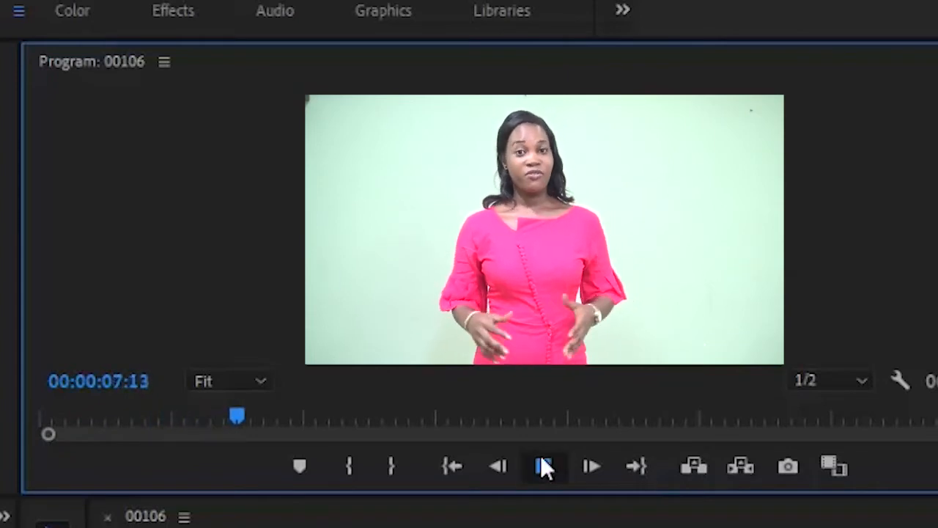
{"action": "left_click", "coordinate": [543, 466]}
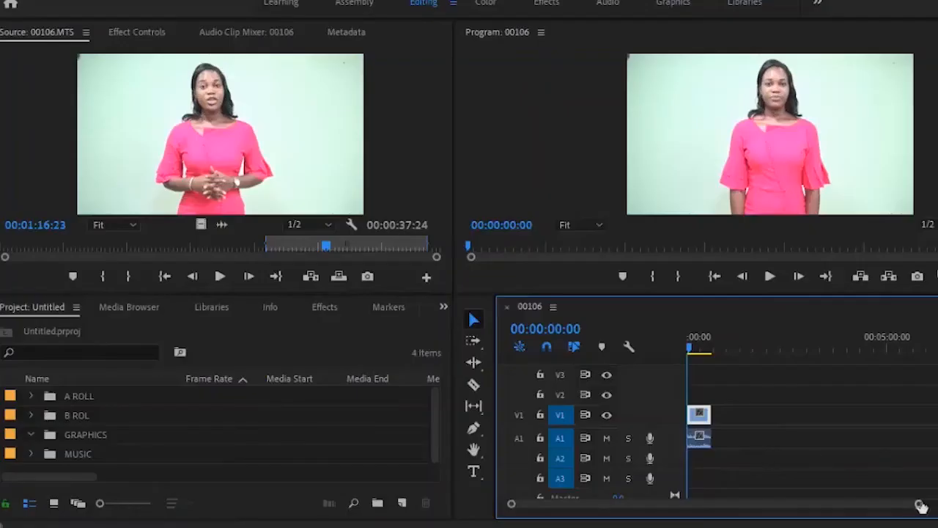
{"action": "left_click_drag", "start_coordinate": [920, 505], "coordinate": [799, 513]}
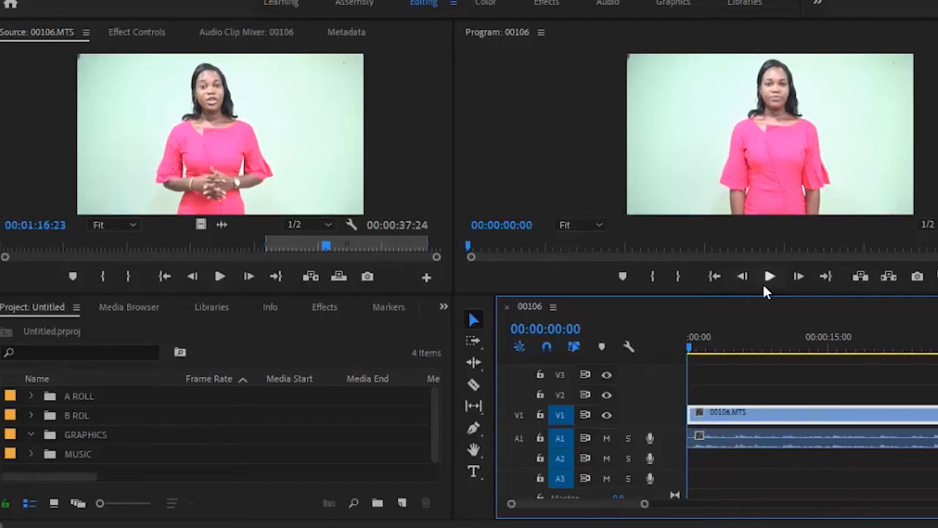
{"action": "left_click", "coordinate": [762, 286]}
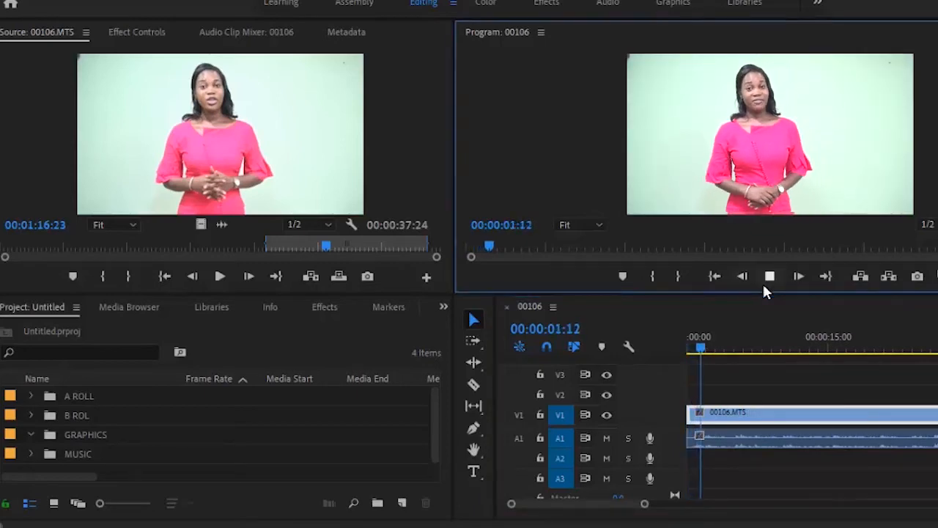
{"action": "left_click", "coordinate": [762, 286]}
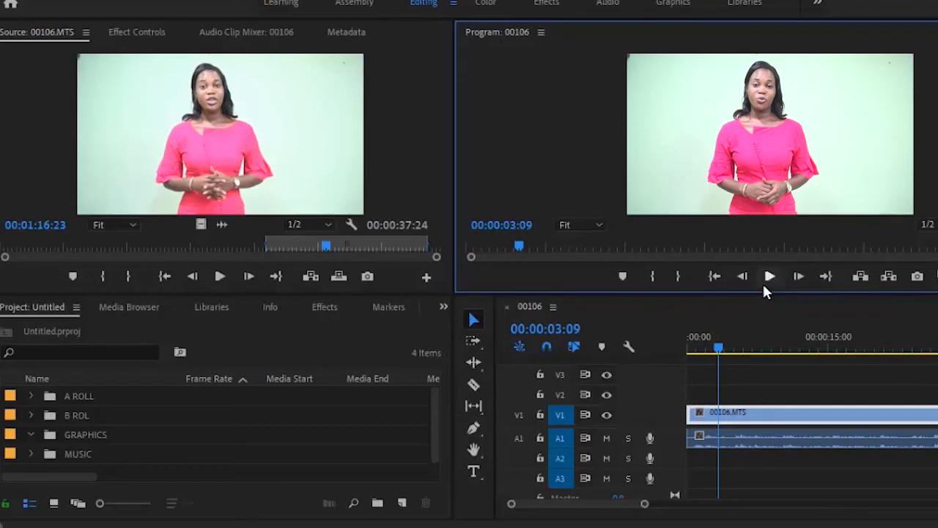
{"action": "left_click", "coordinate": [763, 288]}
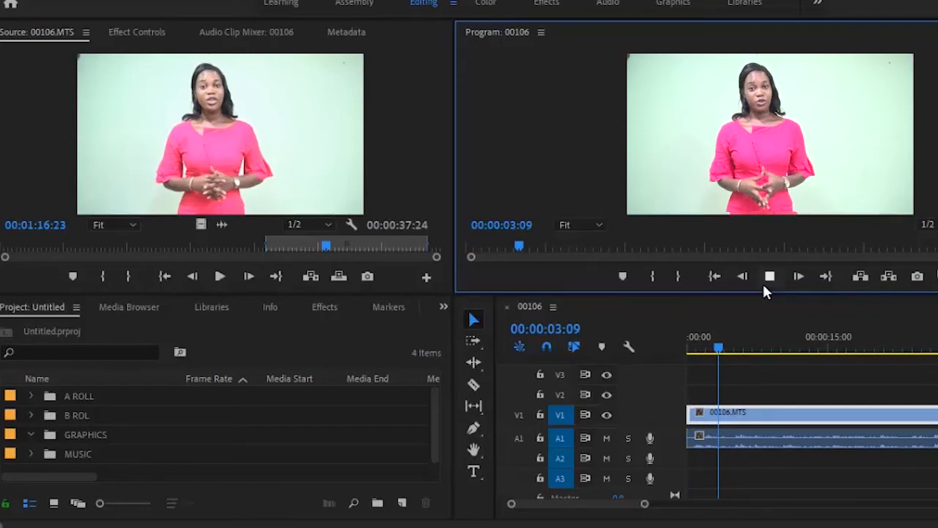
{"action": "left_click", "coordinate": [763, 287]}
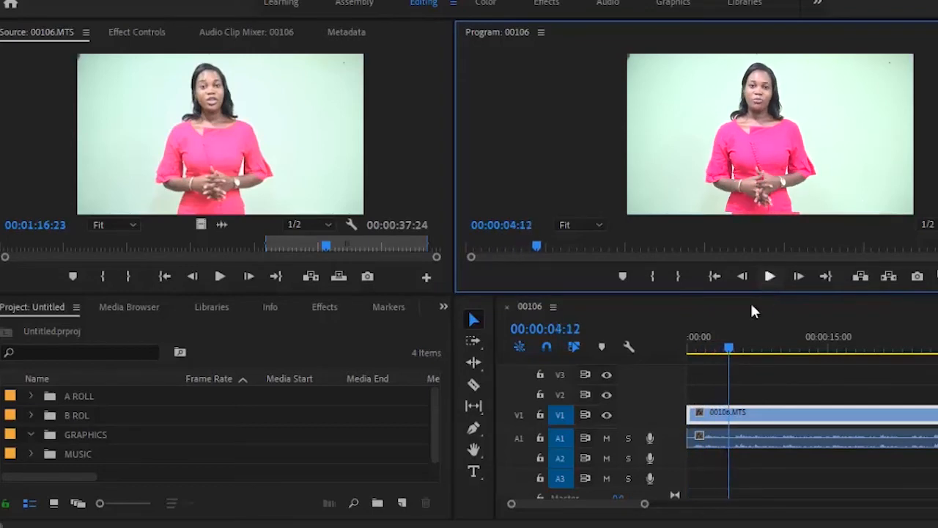
- Replay the passage from 00:00:03:08 in short bursts and add a sequence marker at 00:00:05:22
{"action": "left_click", "coordinate": [720, 347]}
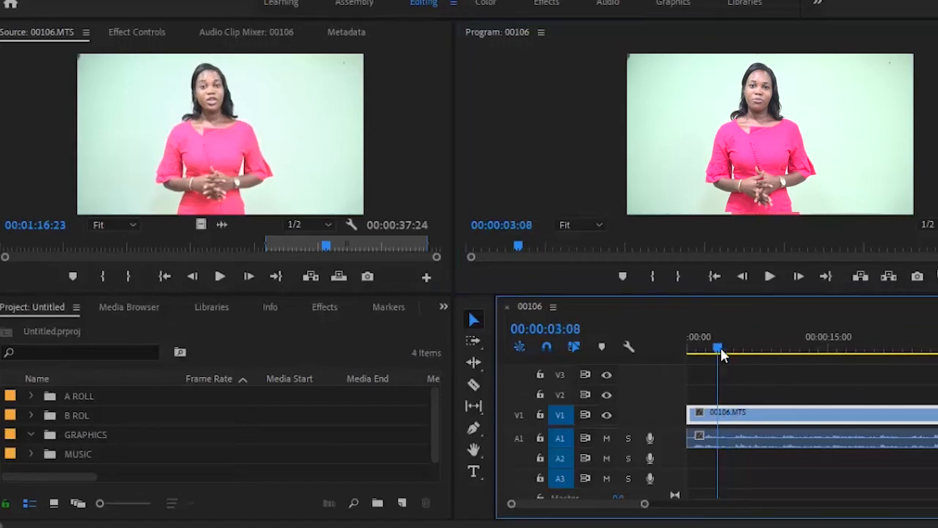
{"action": "left_click", "coordinate": [769, 276]}
{"action": "left_click", "coordinate": [771, 276]}
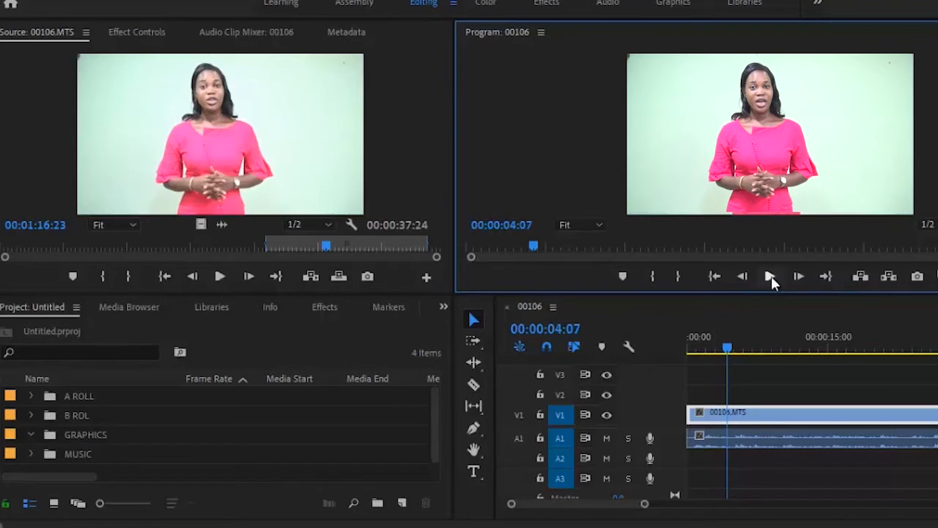
{"action": "left_click", "coordinate": [771, 275]}
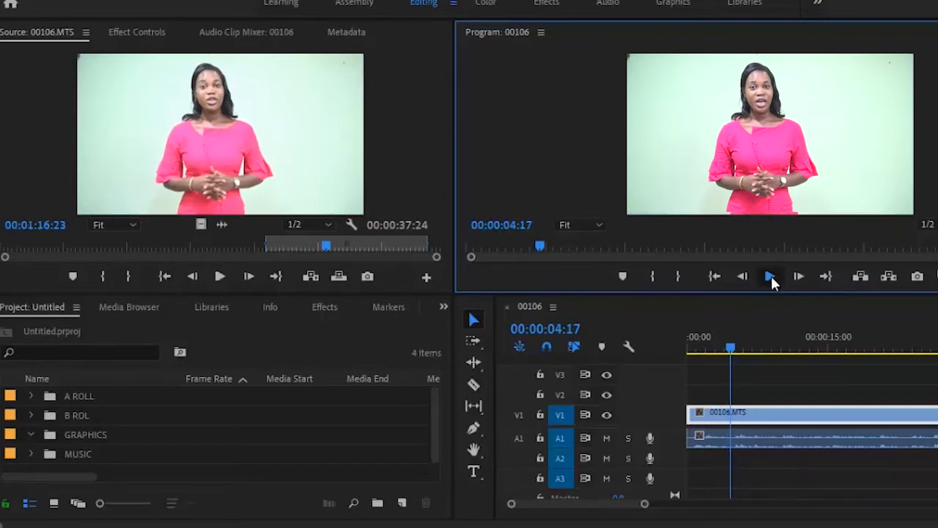
{"action": "left_click", "coordinate": [771, 275]}
{"action": "left_click", "coordinate": [770, 275]}
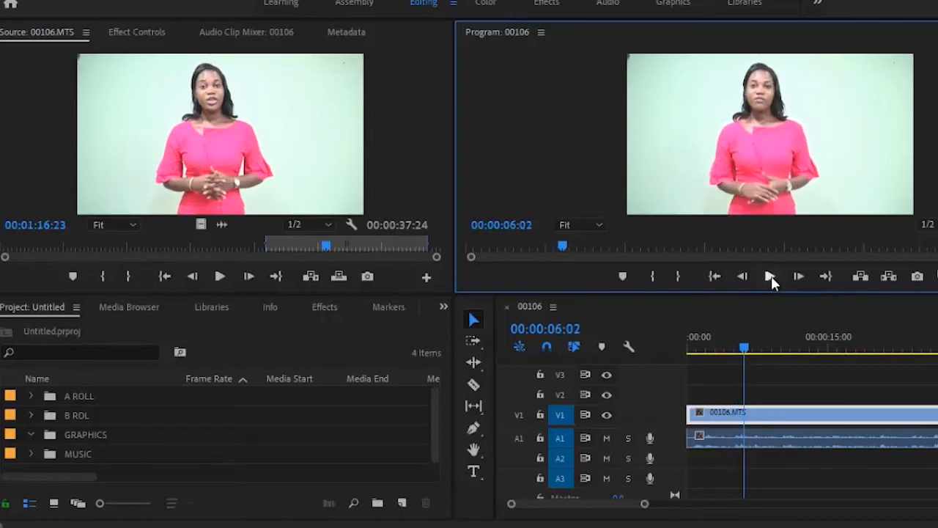
{"action": "left_click", "coordinate": [770, 276]}
{"action": "left_click", "coordinate": [771, 276]}
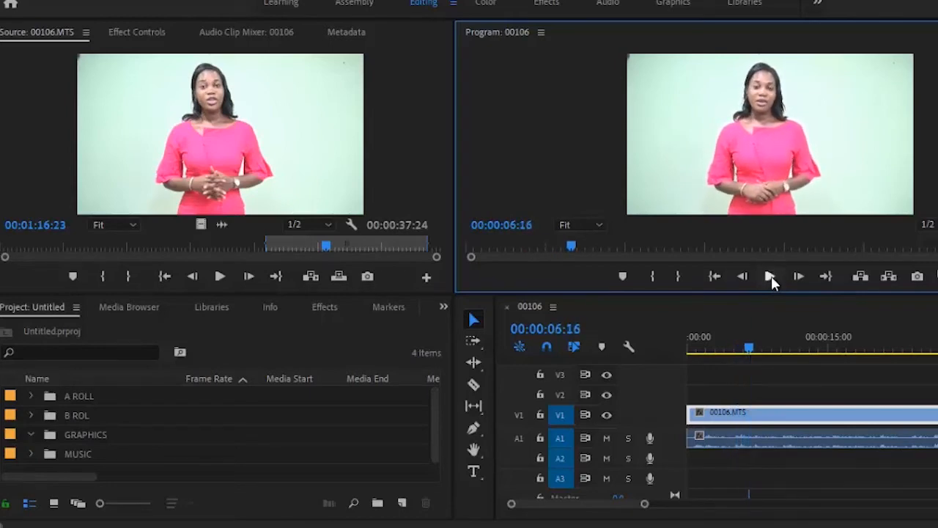
{"action": "left_click", "coordinate": [739, 347]}
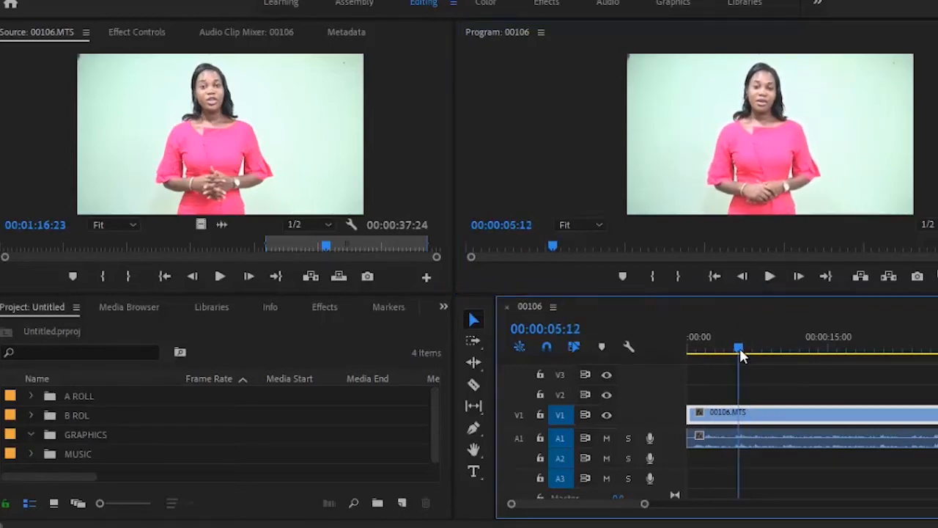
{"action": "left_click", "coordinate": [767, 279]}
{"action": "left_click", "coordinate": [764, 284]}
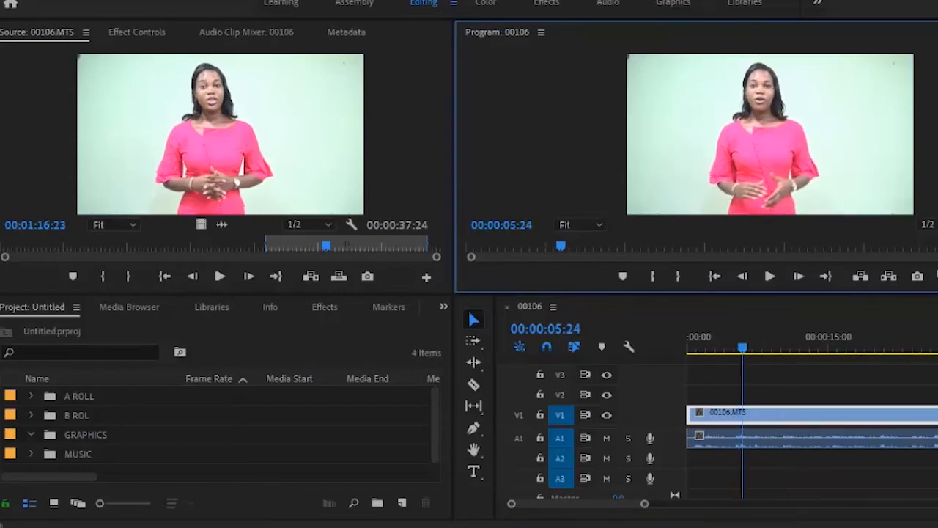
- Open the On-Screen Keyboard and move it clear of the timeline and playback controls
{"action": "left_click_drag", "start_coordinate": [801, 526], "coordinate": [784, 463]}
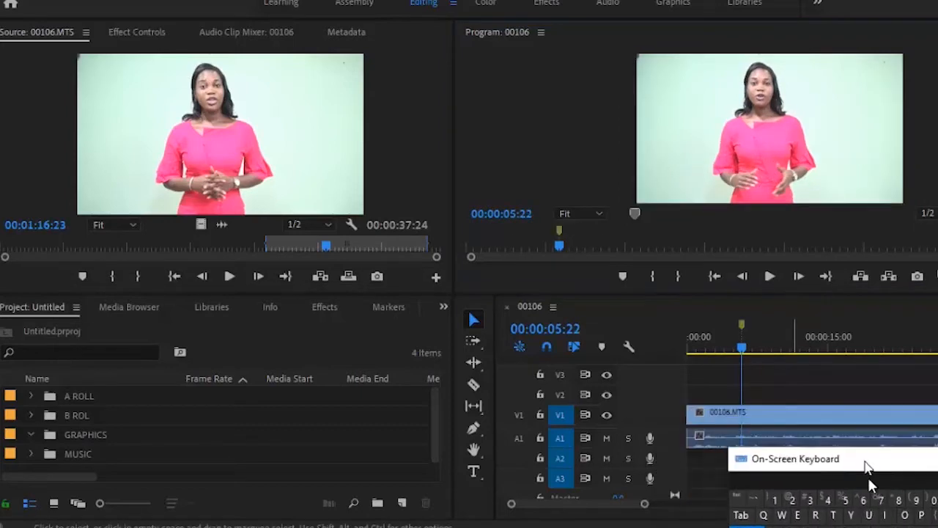
{"action": "left_click_drag", "start_coordinate": [869, 478], "coordinate": [481, 444]}
{"action": "left_click_drag", "start_coordinate": [544, 445], "coordinate": [409, 0]}
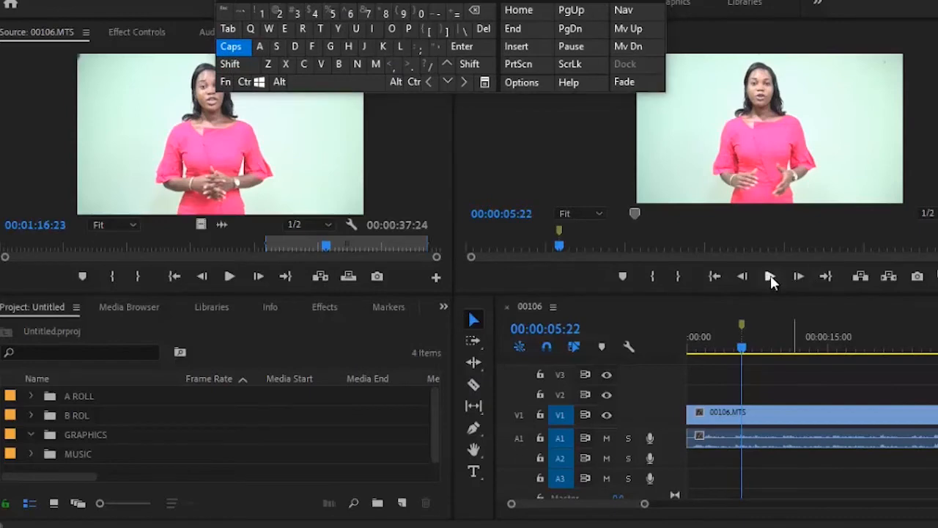
- Play on from the first marker and add a second sequence marker at 00:00:07:07
{"action": "left_click", "coordinate": [770, 276]}
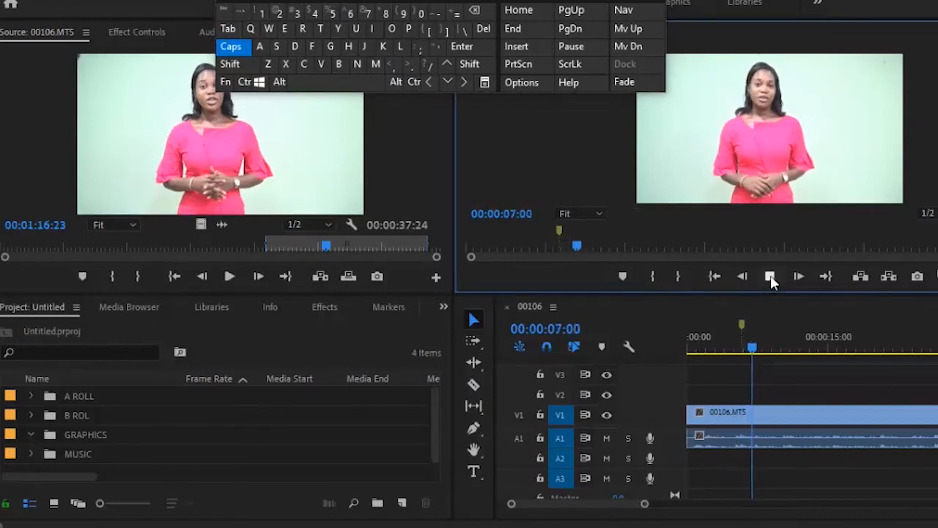
{"action": "left_click", "coordinate": [770, 277]}
{"action": "left_click", "coordinate": [756, 357]}
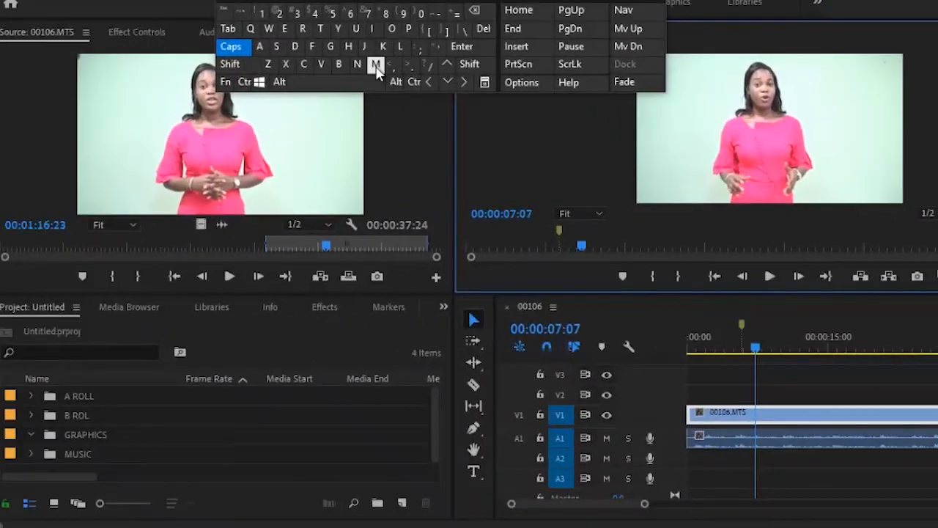
{"action": "left_click", "coordinate": [376, 66]}
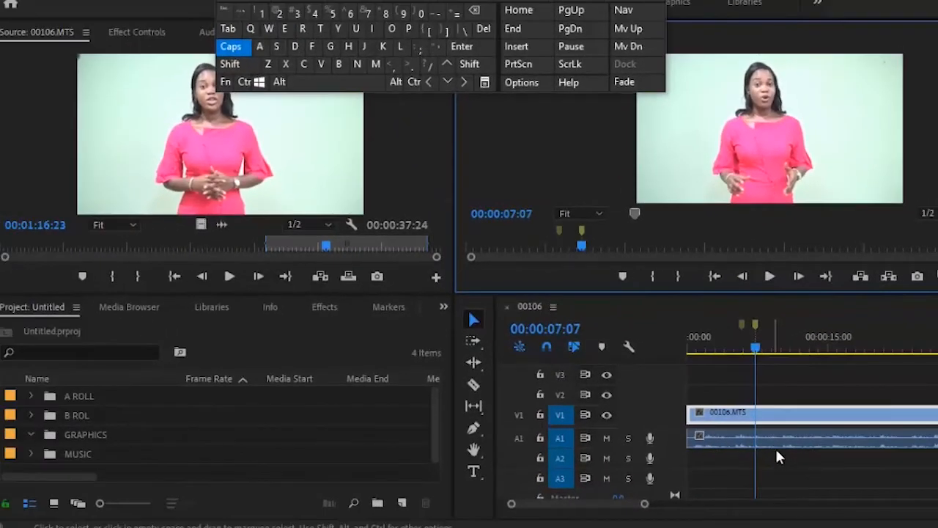
- Try adding a marker to the 00106.MTS clip itself at 00:00:07:07, and undo it
{"action": "left_click", "coordinate": [788, 387]}
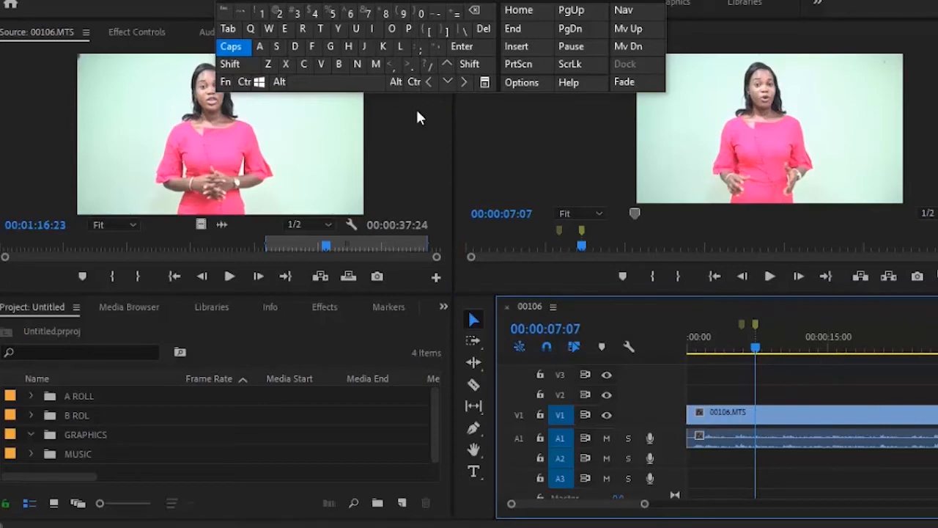
{"action": "left_click", "coordinate": [375, 64]}
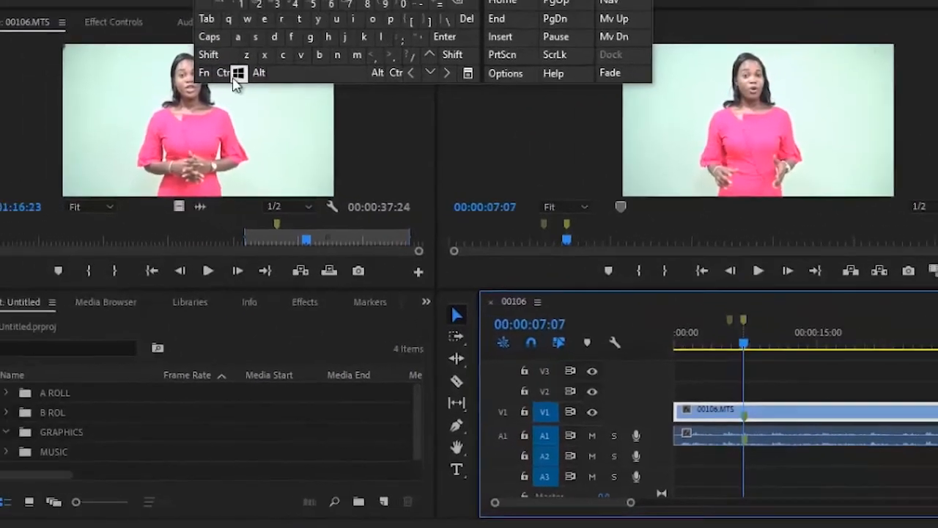
{"action": "left_click", "coordinate": [244, 82]}
{"action": "left_click", "coordinate": [271, 66]}
- Play past the second marker, step back slightly and add a third sequence marker at 00:00:08:17
{"action": "left_click", "coordinate": [769, 277]}
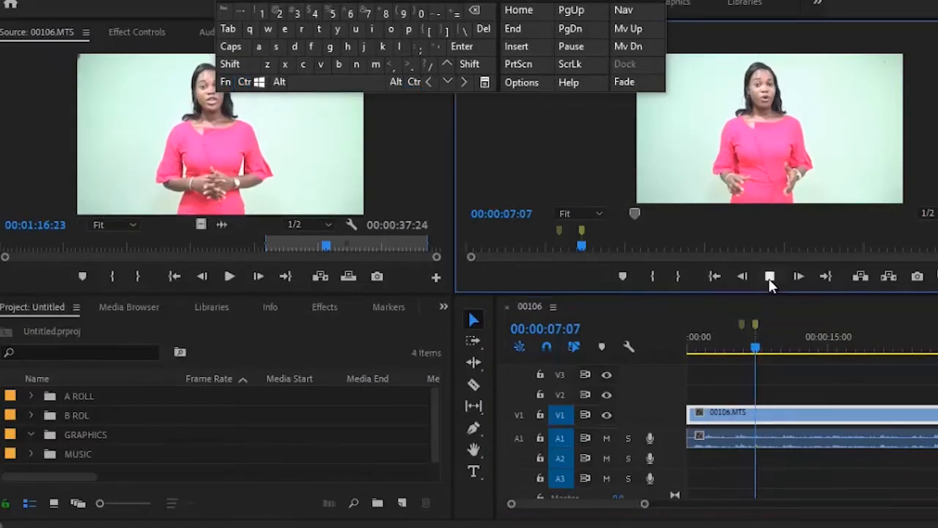
{"action": "left_click", "coordinate": [770, 276]}
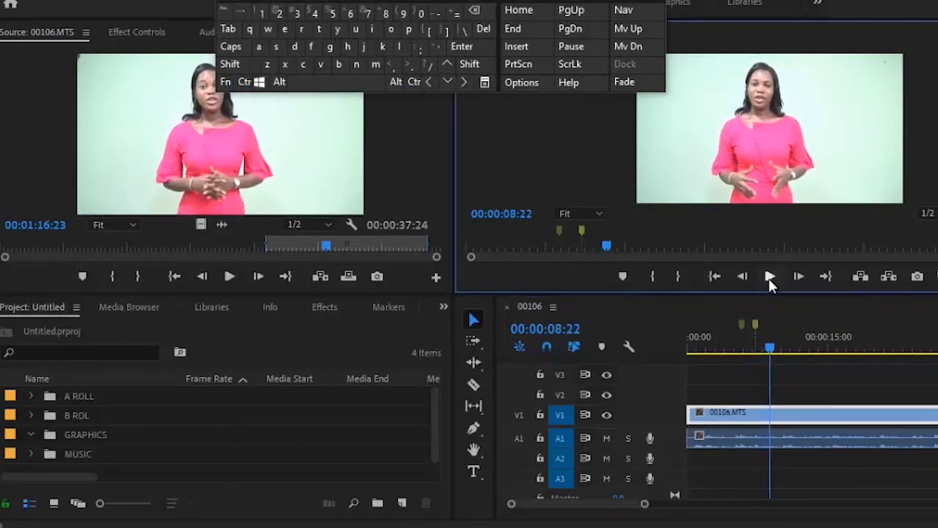
{"action": "key", "text": "shift+Left"}
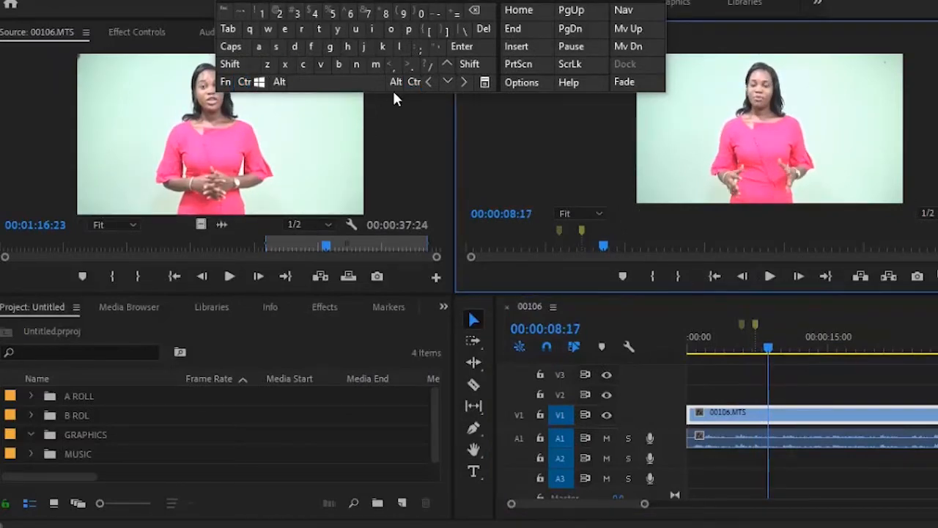
{"action": "left_click", "coordinate": [375, 72]}
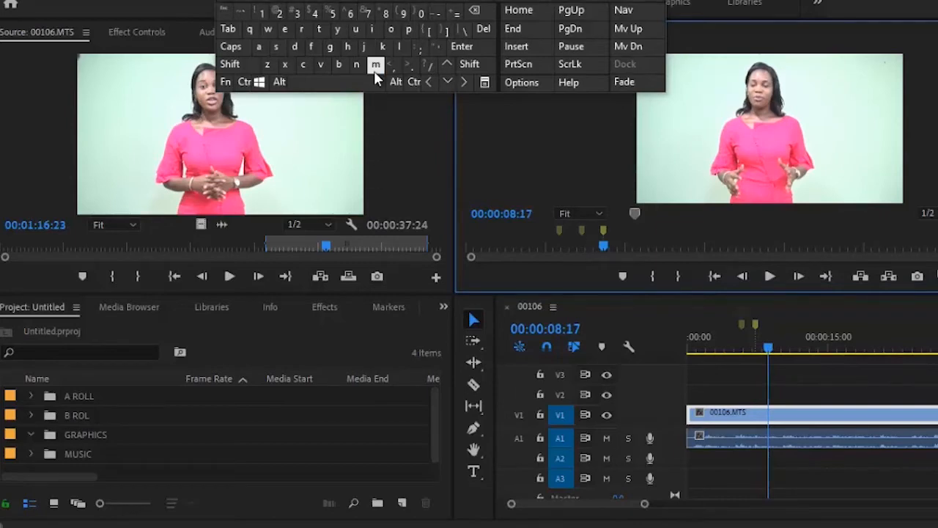
- Continue playback past 00:00:21:00 and add a fourth sequence marker at 00:00:21:13
{"action": "left_click", "coordinate": [772, 276]}
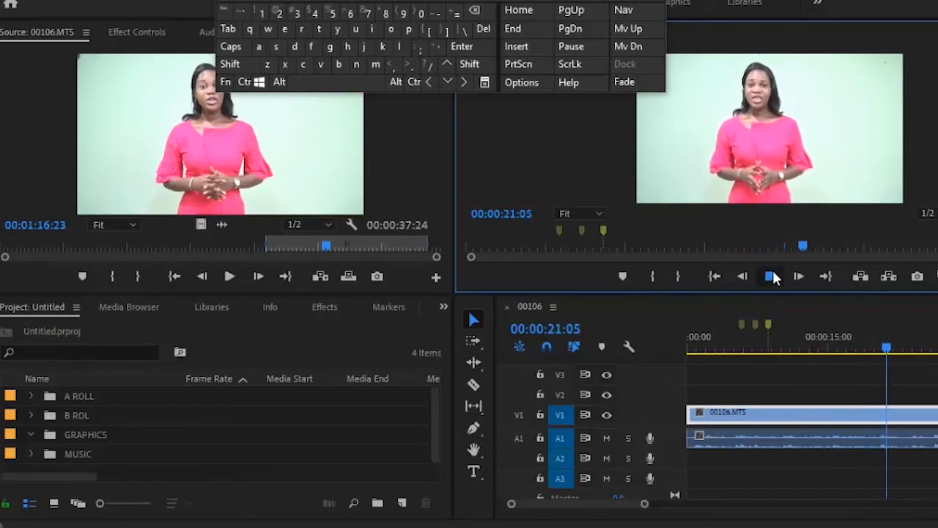
{"action": "left_click", "coordinate": [772, 276]}
{"action": "left_click", "coordinate": [774, 273]}
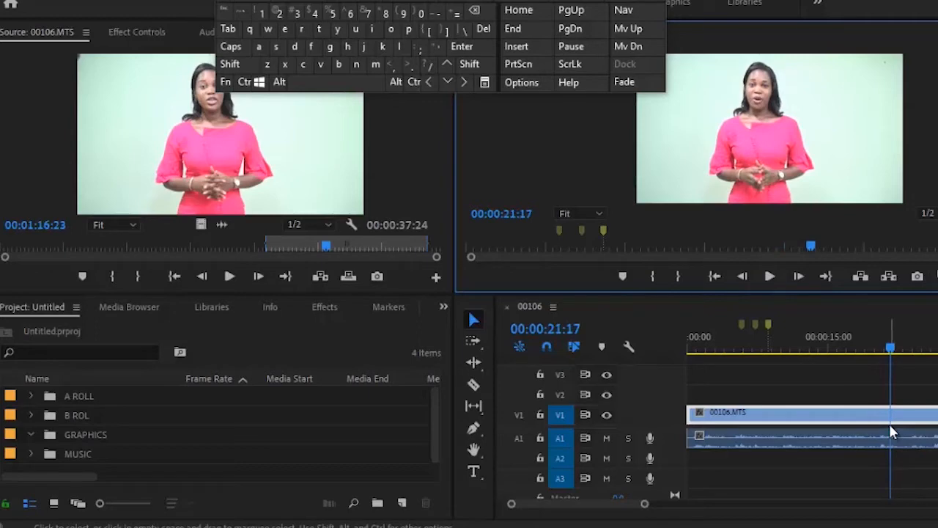
{"action": "left_click", "coordinate": [375, 66]}
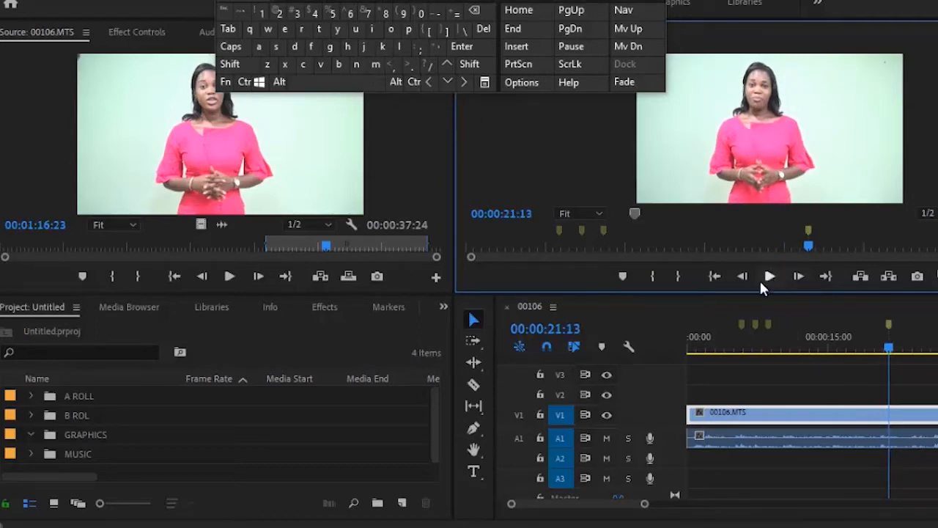
- Play on from the fourth marker, step back one frame and add a sequence marker at 00:00:23:23
{"action": "left_click", "coordinate": [762, 282]}
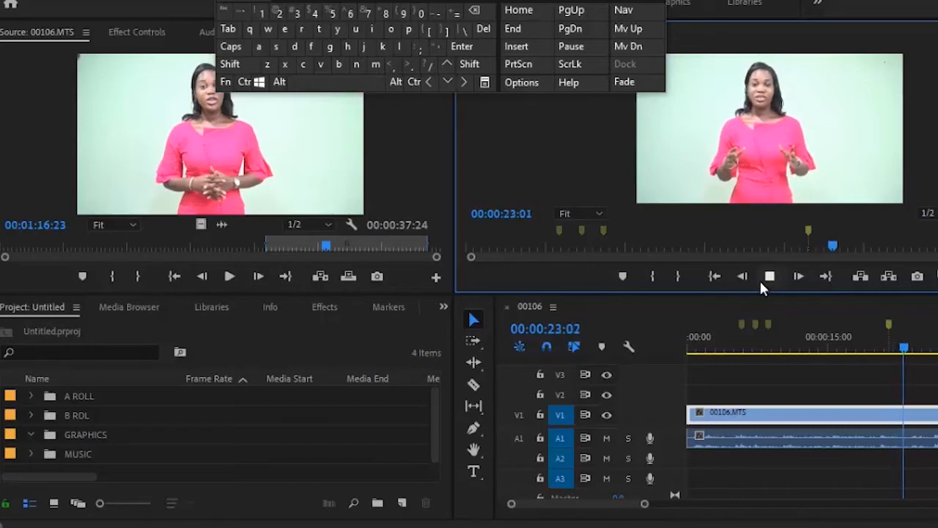
{"action": "left_click", "coordinate": [762, 282]}
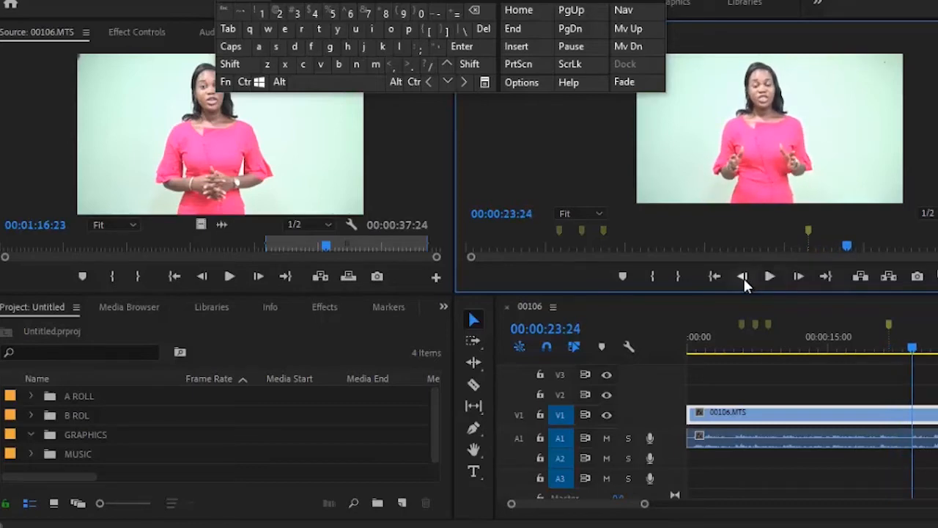
{"action": "left_click", "coordinate": [741, 276]}
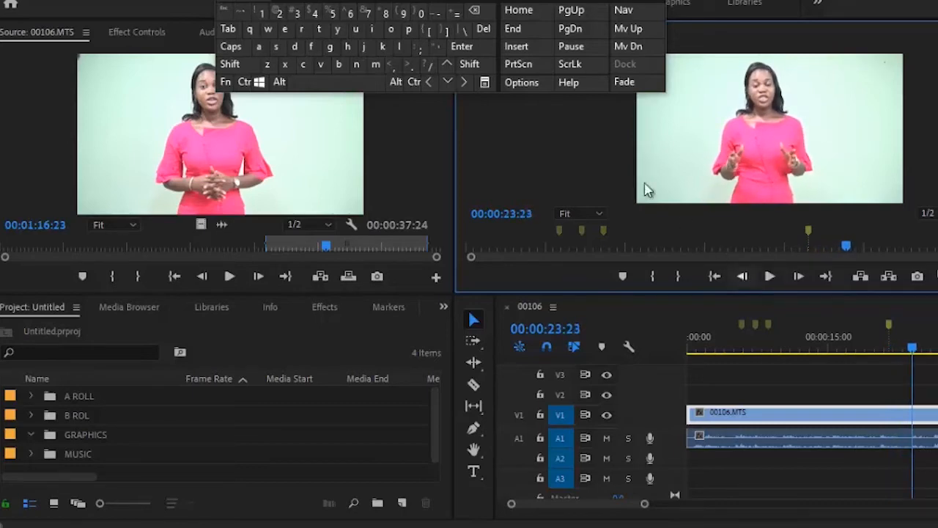
{"action": "left_click", "coordinate": [375, 67]}
- Play on past the fifth marker and trim the end of the 00106.MTS clip to 00:00:37:13
{"action": "left_click", "coordinate": [777, 276]}
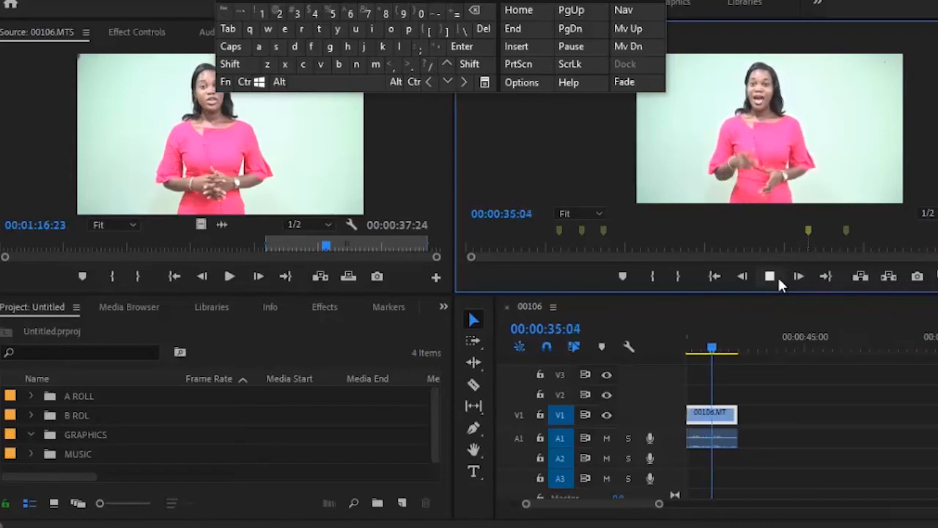
{"action": "left_click", "coordinate": [777, 275]}
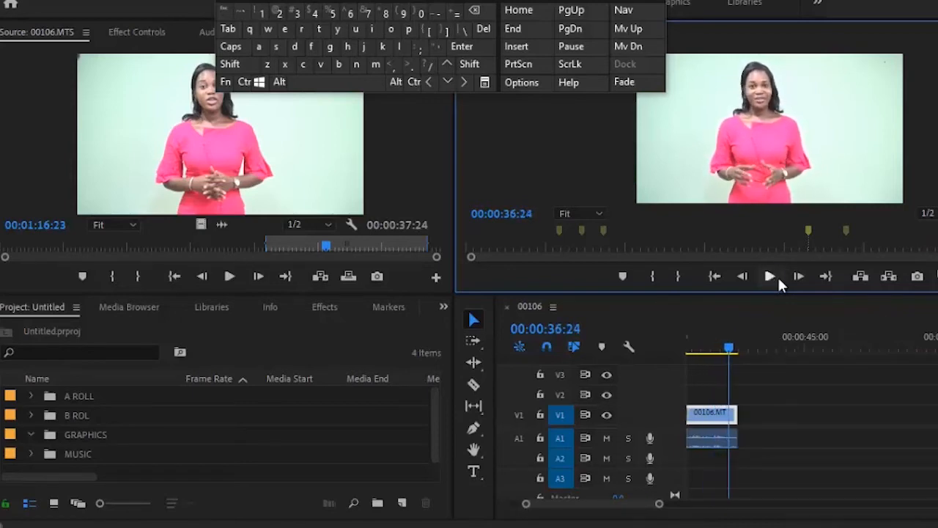
{"action": "left_click", "coordinate": [773, 275]}
{"action": "left_click", "coordinate": [773, 276]}
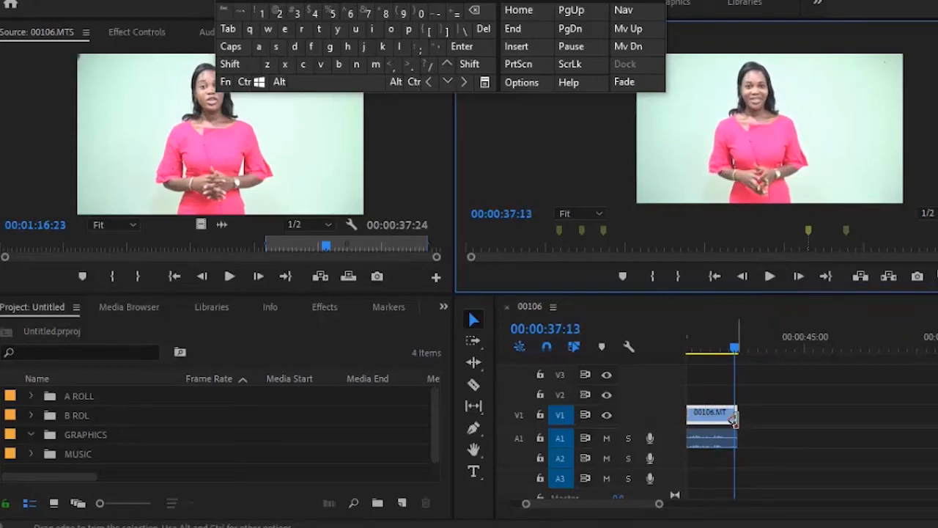
{"action": "left_click_drag", "start_coordinate": [734, 418], "coordinate": [732, 437]}
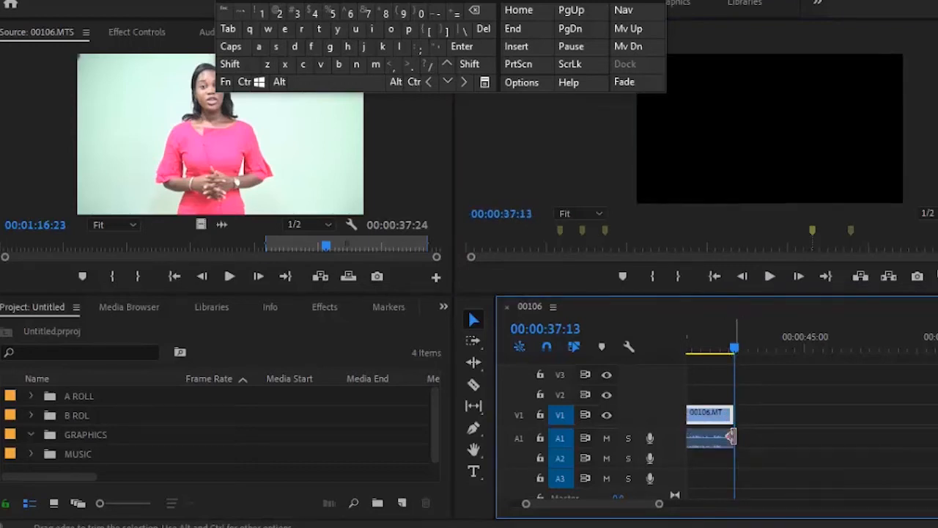
- Return the playhead to the start of the sequence and dismiss the on-screen keyboard
{"action": "left_click", "coordinate": [715, 276]}
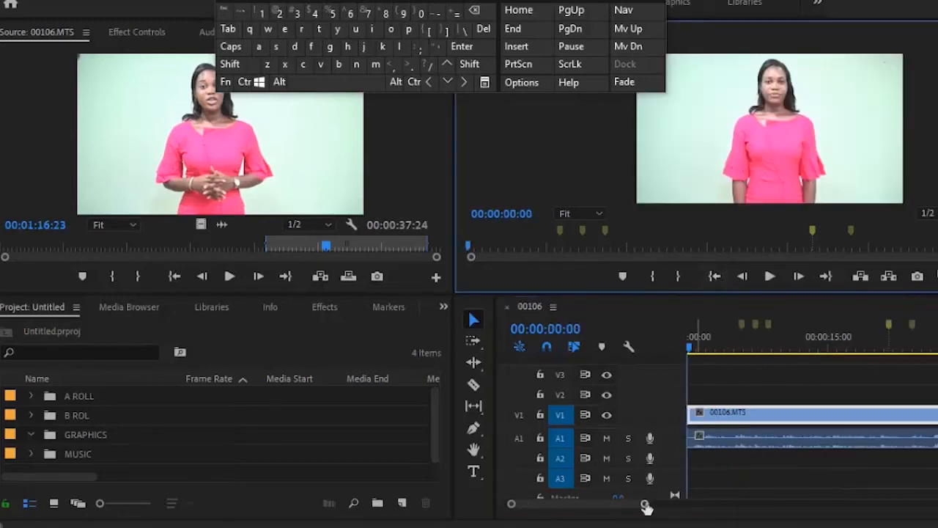
{"action": "left_click_drag", "start_coordinate": [644, 507], "coordinate": [694, 507]}
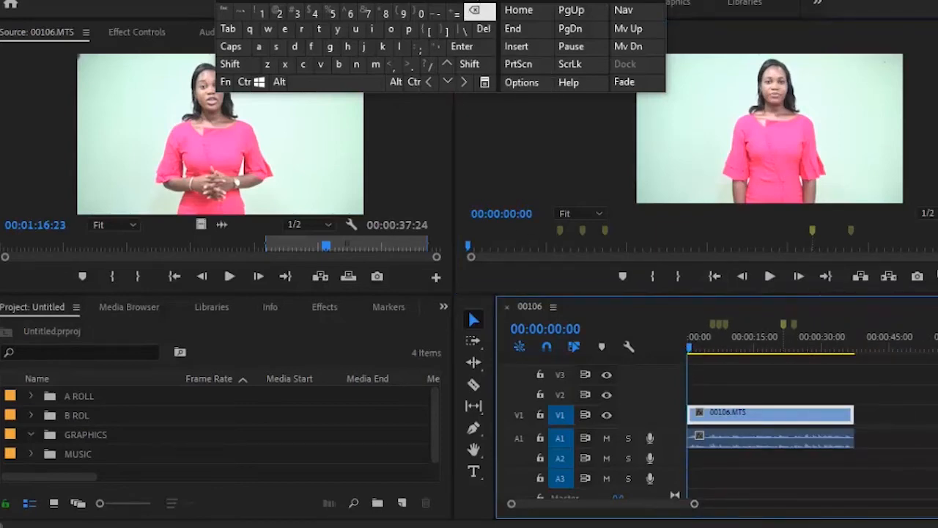
{"action": "left_click_drag", "start_coordinate": [501, 0], "coordinate": [872, 527]}
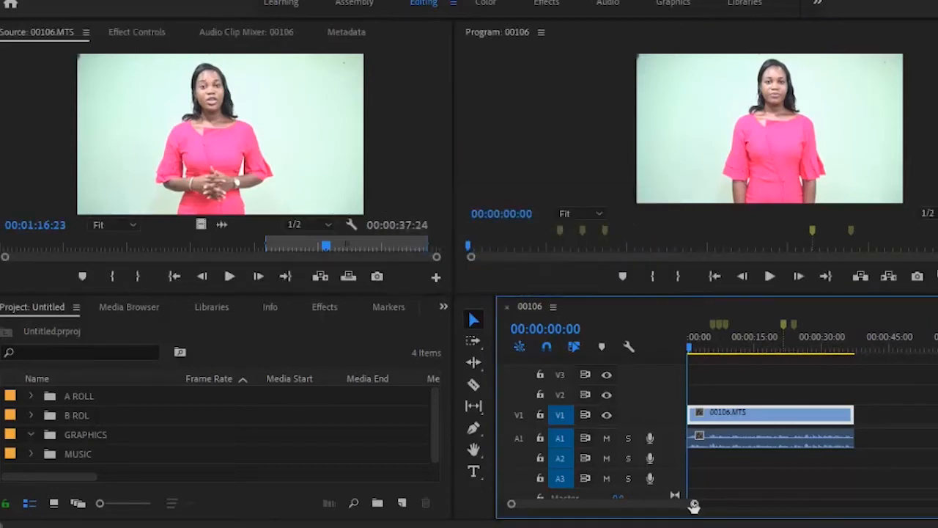
{"action": "left_click_drag", "start_coordinate": [694, 506], "coordinate": [667, 502]}
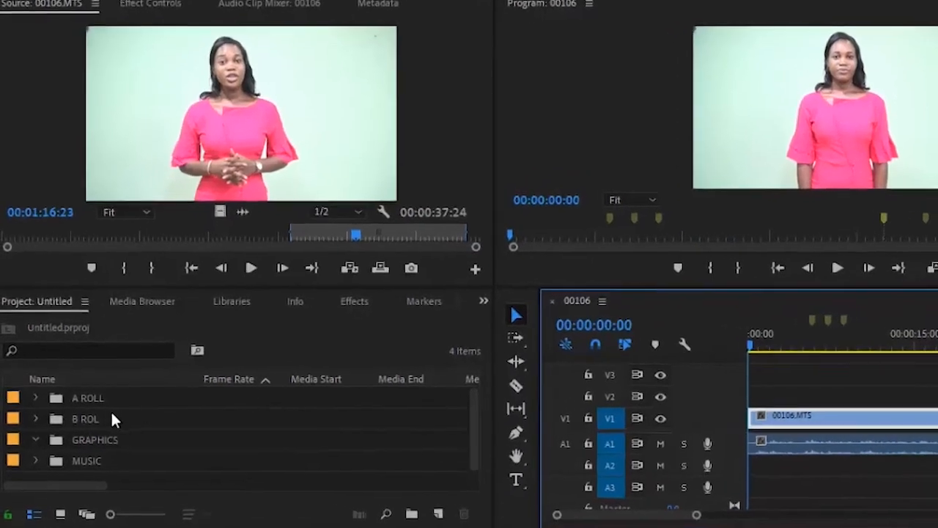
- Open the B ROL bin in Icon View and place images (22).jpeg on V2 at the first marker
{"action": "left_click", "coordinate": [35, 418]}
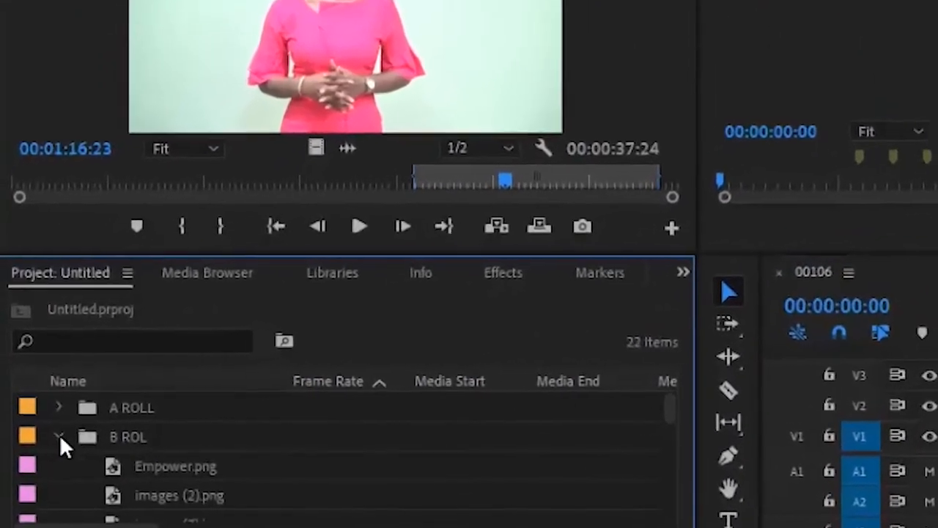
{"action": "scroll", "coordinate": [617, 449], "scroll_direction": "down", "scroll_amount": 2}
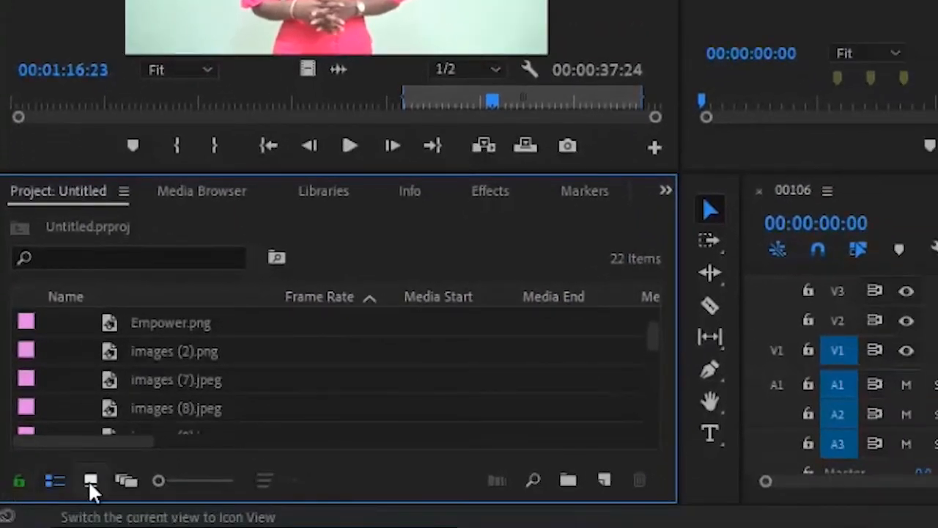
{"action": "left_click", "coordinate": [89, 481]}
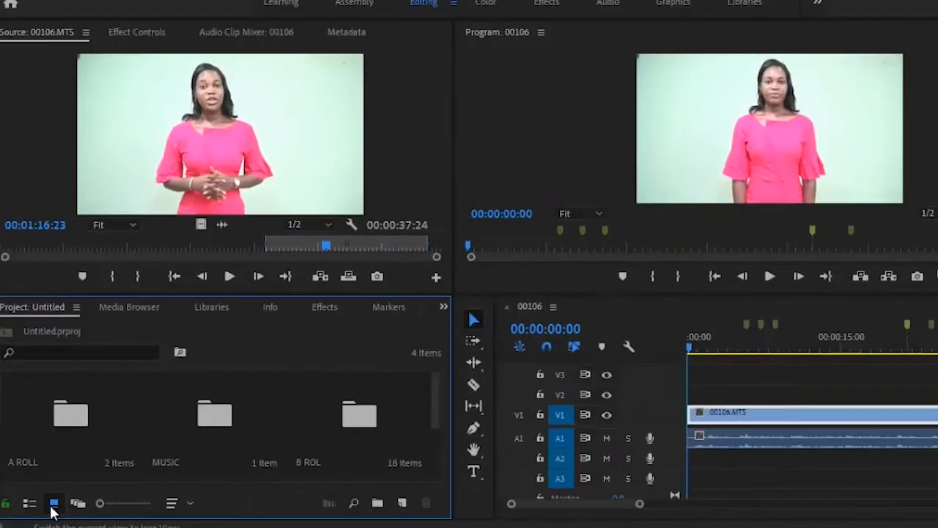
{"action": "double_click", "coordinate": [374, 414]}
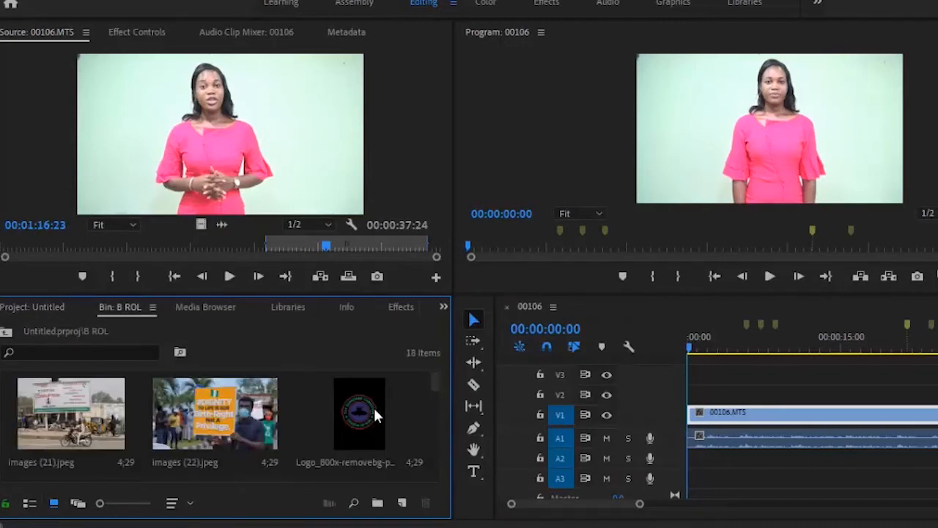
{"action": "left_click", "coordinate": [211, 429]}
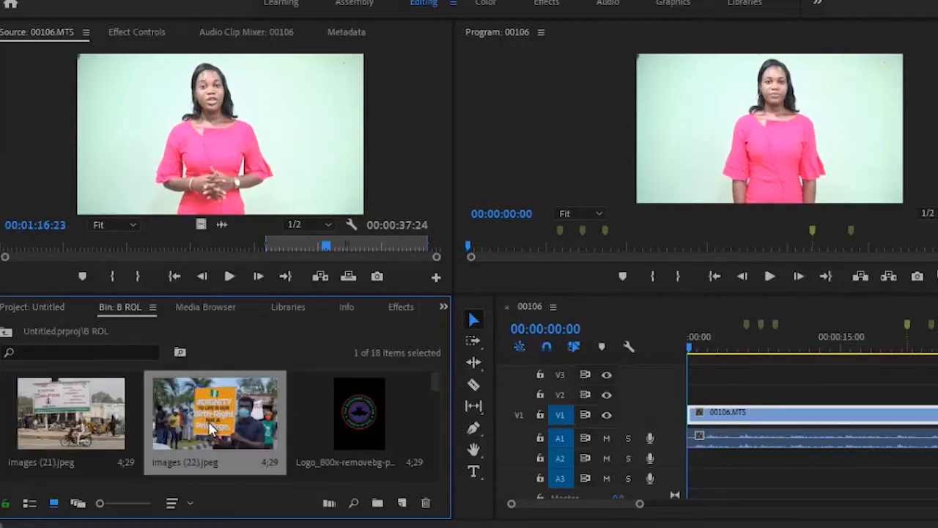
{"action": "left_click_drag", "start_coordinate": [342, 372], "coordinate": [748, 393]}
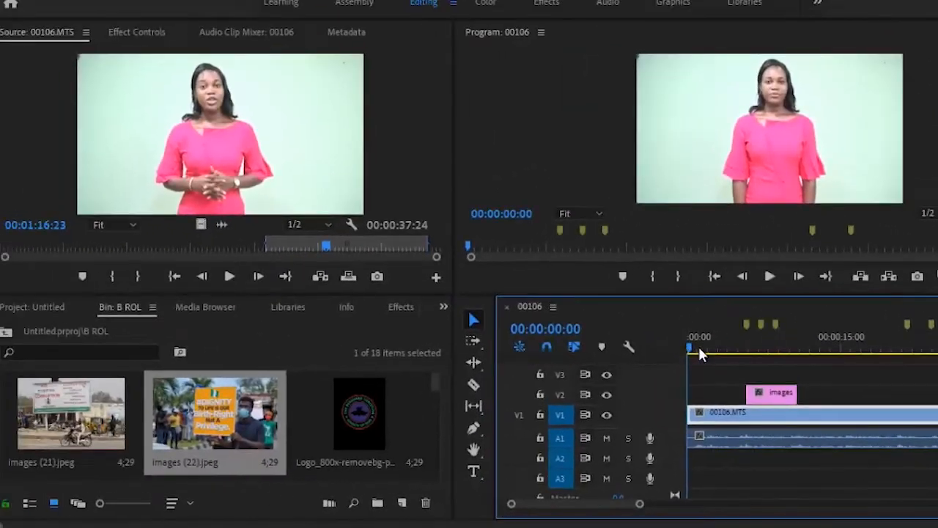
- Scale images (22).jpeg on V2 to frame size with the playhead over it, and set its Scale to 102
{"action": "left_click", "coordinate": [508, 259]}
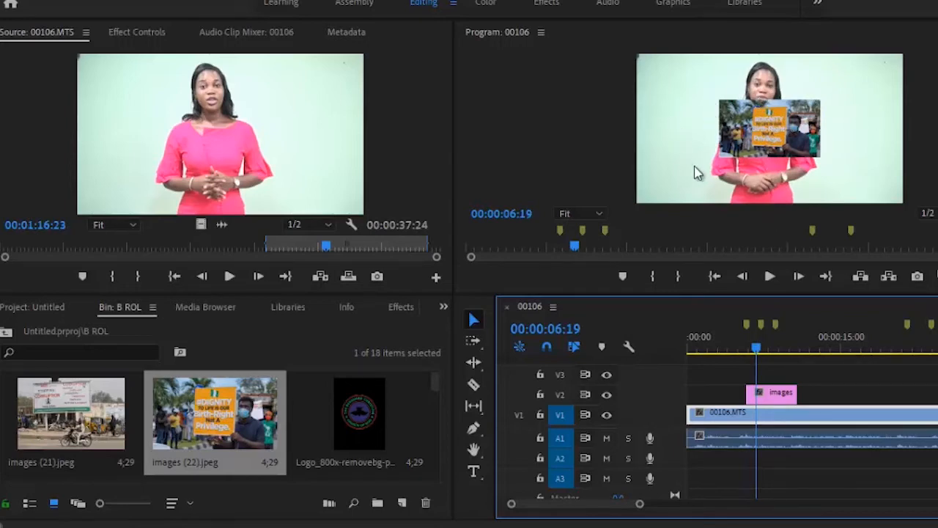
{"action": "left_click", "coordinate": [774, 402]}
{"action": "right_click", "coordinate": [776, 408]}
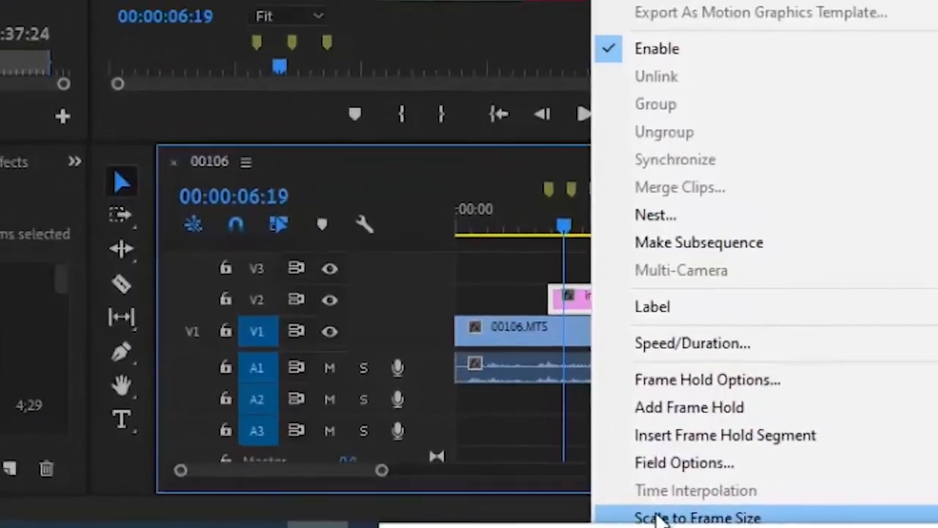
{"action": "left_click", "coordinate": [657, 517]}
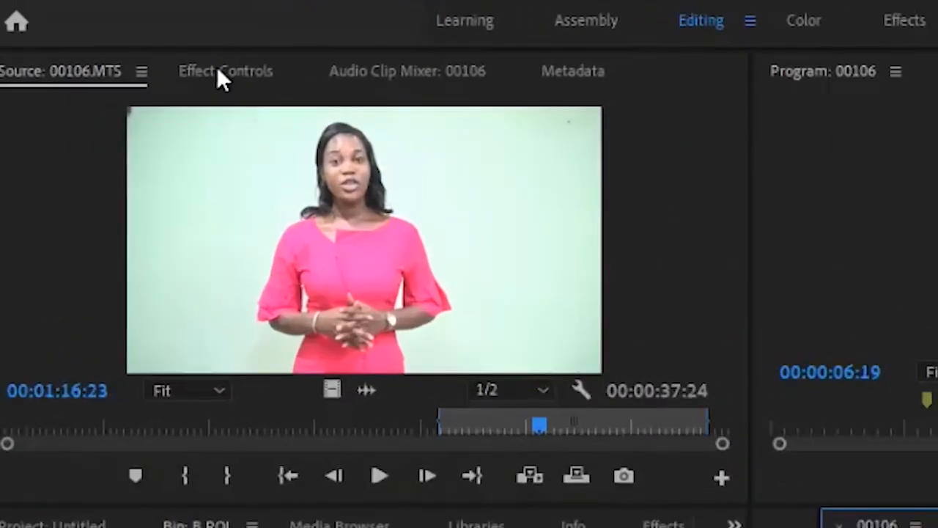
{"action": "left_click", "coordinate": [131, 28]}
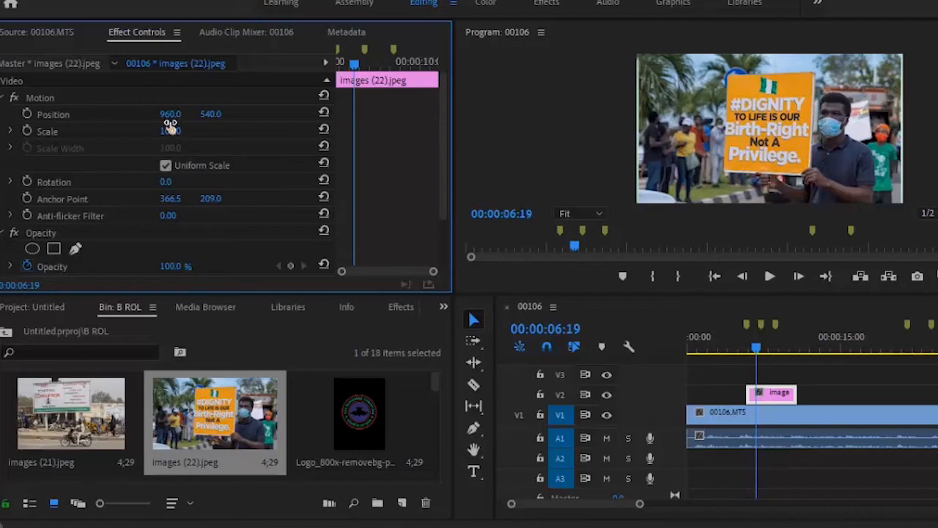
{"action": "left_click_drag", "start_coordinate": [164, 131], "coordinate": [164, 109]}
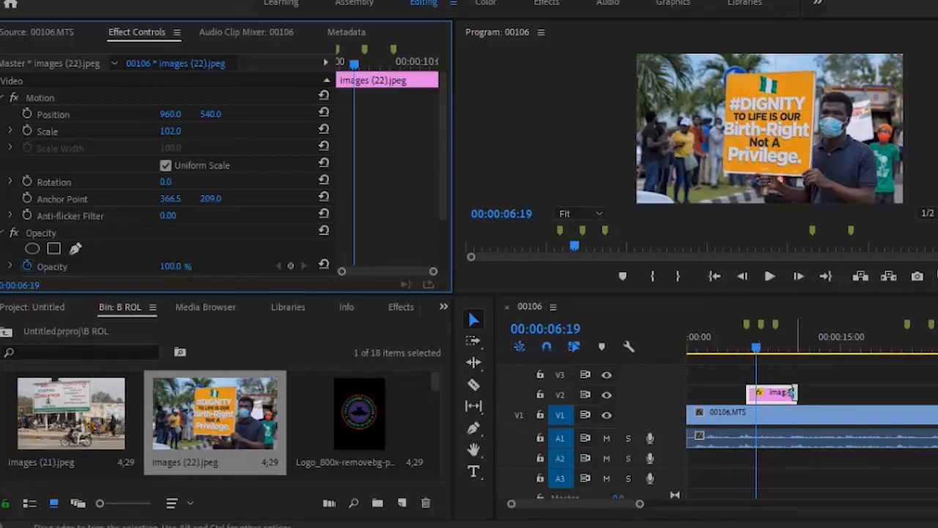
- Trim the end of images (22).jpeg to the second marker and play past it to 00:00:07:21
{"action": "left_click_drag", "start_coordinate": [792, 394], "coordinate": [755, 392]}
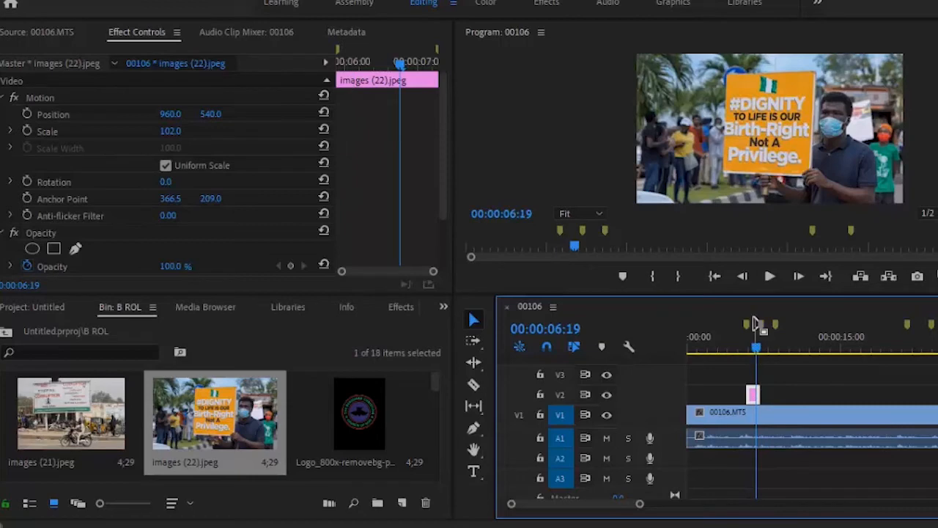
{"action": "left_click", "coordinate": [768, 277]}
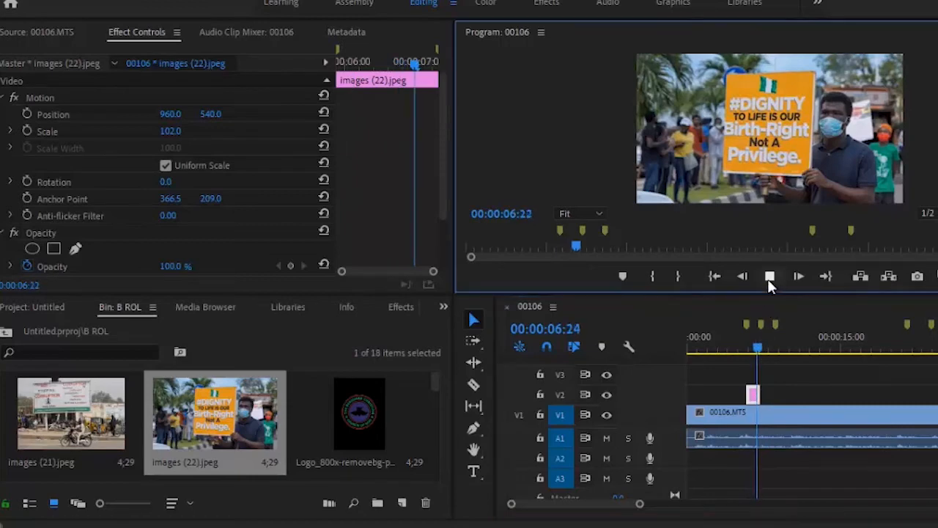
{"action": "left_click", "coordinate": [767, 279]}
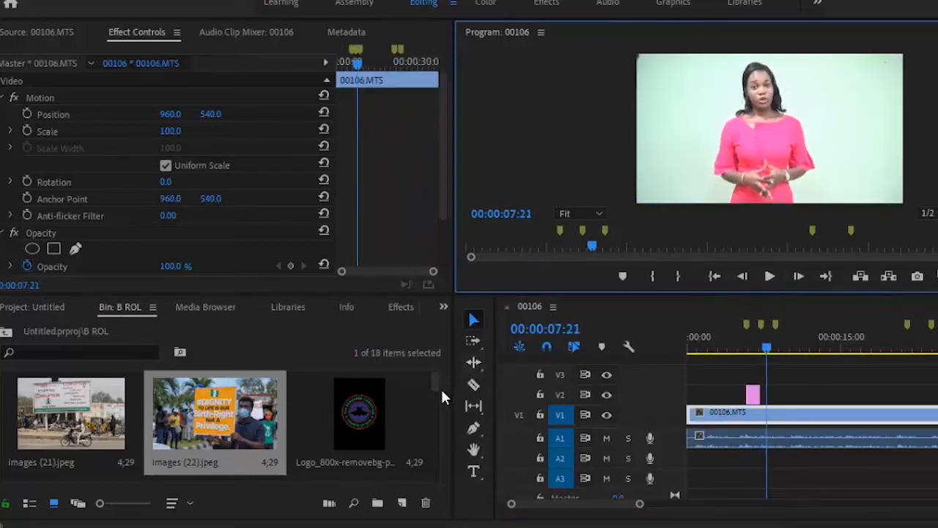
- Find images (9).jpeg in the B ROL bin and place it on V2 directly after the first image, at the second marker
{"action": "left_click_drag", "start_coordinate": [433, 378], "coordinate": [436, 418]}
{"action": "left_click", "coordinate": [356, 431]}
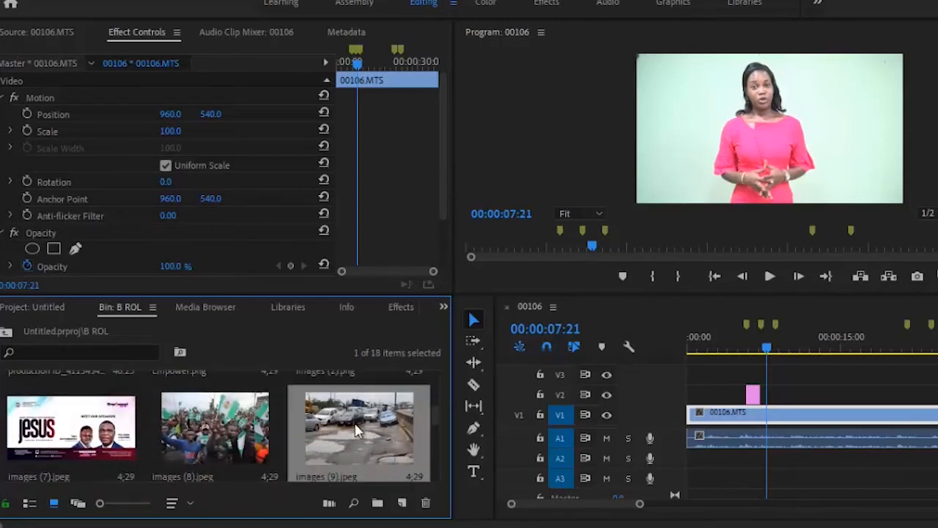
{"action": "left_click_drag", "start_coordinate": [355, 430], "coordinate": [767, 405]}
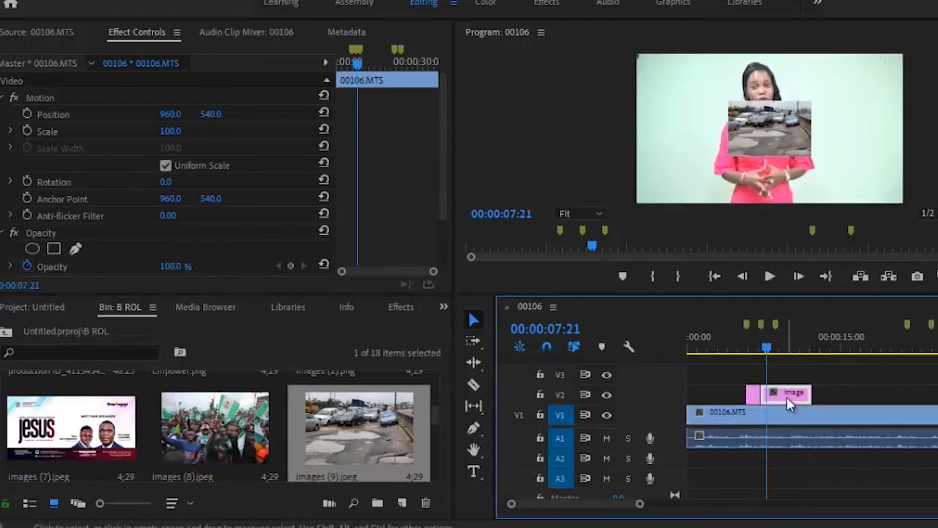
- Scale images (9).jpeg on V2 to frame size and set its Scale to 120
{"action": "right_click", "coordinate": [787, 398]}
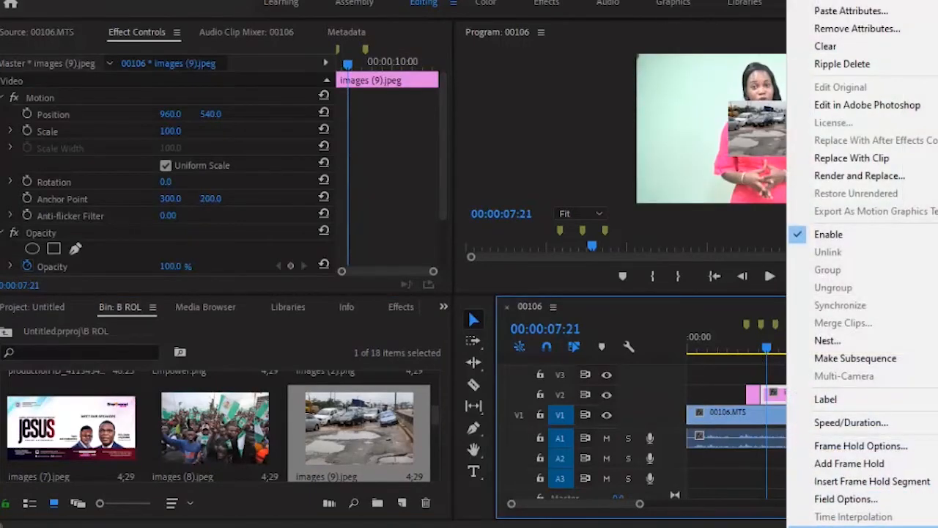
{"action": "left_click", "coordinate": [850, 526]}
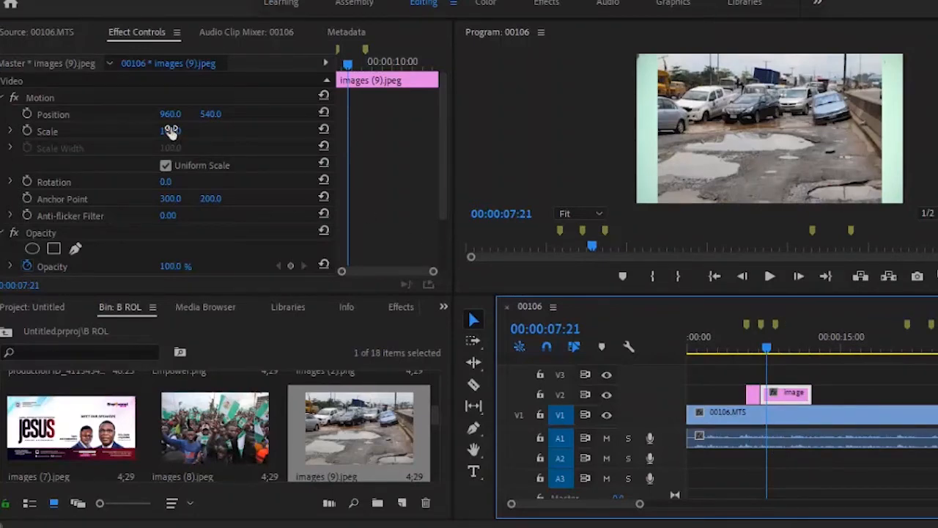
{"action": "left_click_drag", "start_coordinate": [170, 130], "coordinate": [170, 116]}
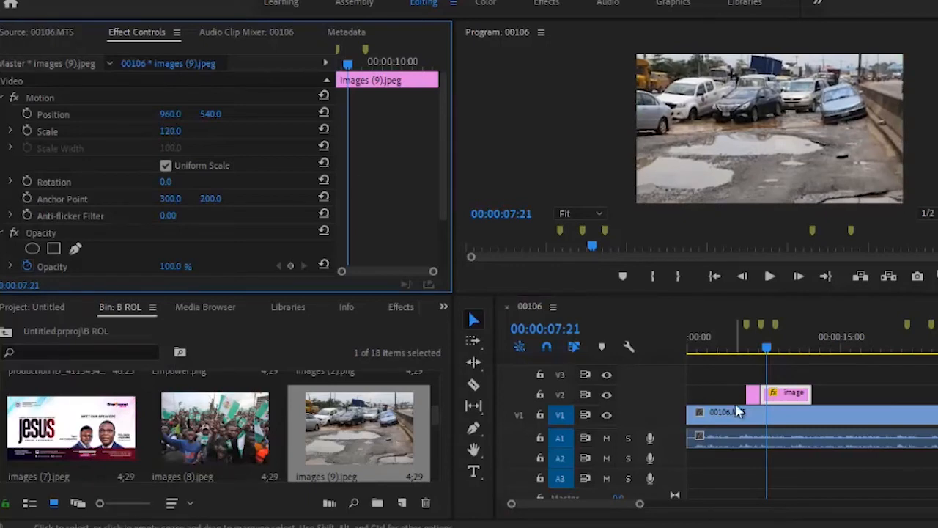
- Trim the end of images (9).jpeg to the third marker and play past it to 00:00:09:15
{"action": "left_click_drag", "start_coordinate": [765, 392], "coordinate": [771, 389]}
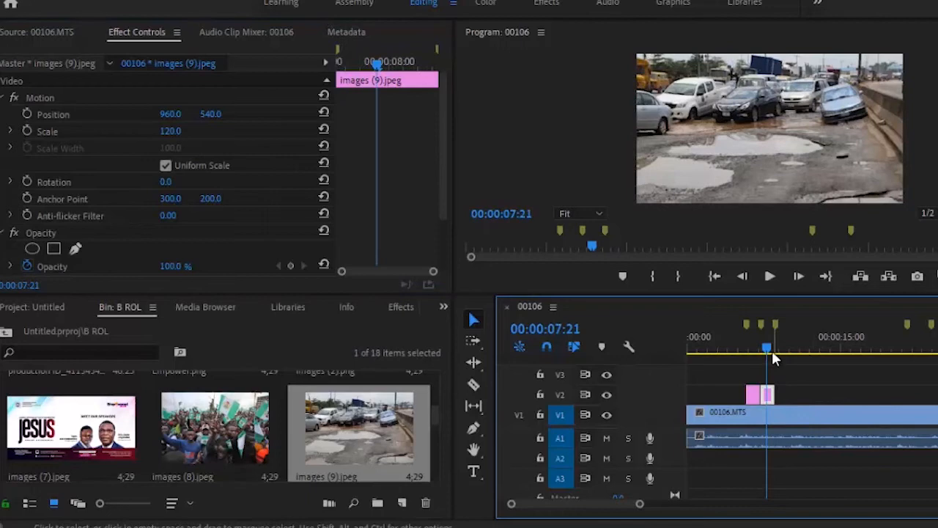
{"action": "left_click", "coordinate": [772, 277]}
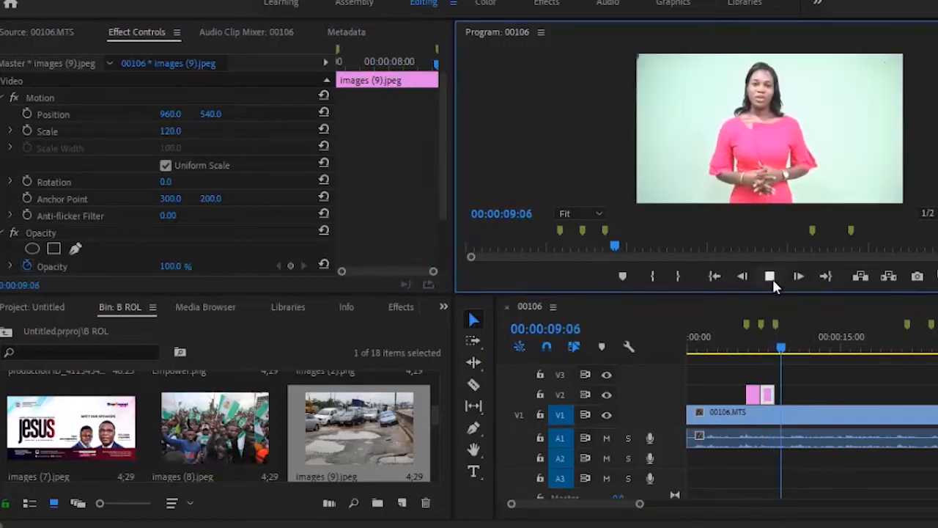
- Find images (16).jpeg in the B ROL bin and place it on V2 directly after the second image, at the third marker
{"action": "left_click_drag", "start_coordinate": [438, 411], "coordinate": [439, 449]}
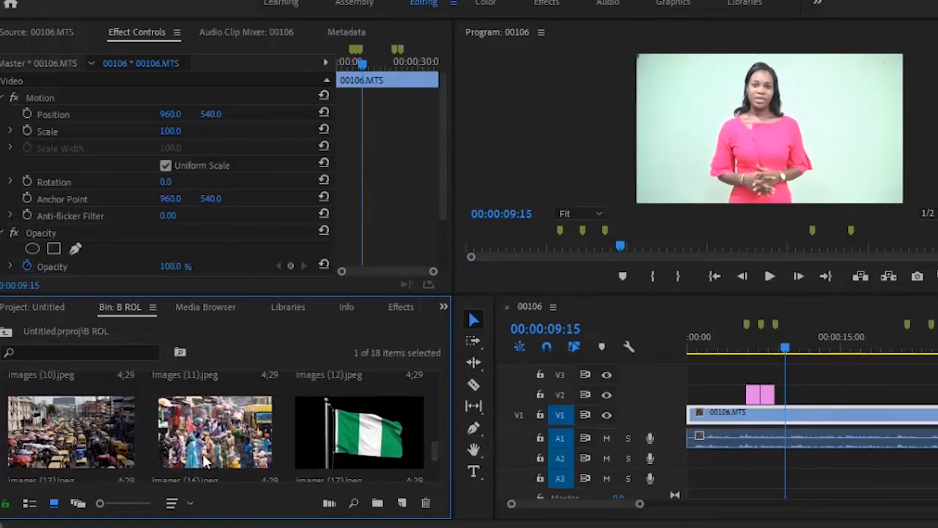
{"action": "left_click", "coordinate": [175, 439]}
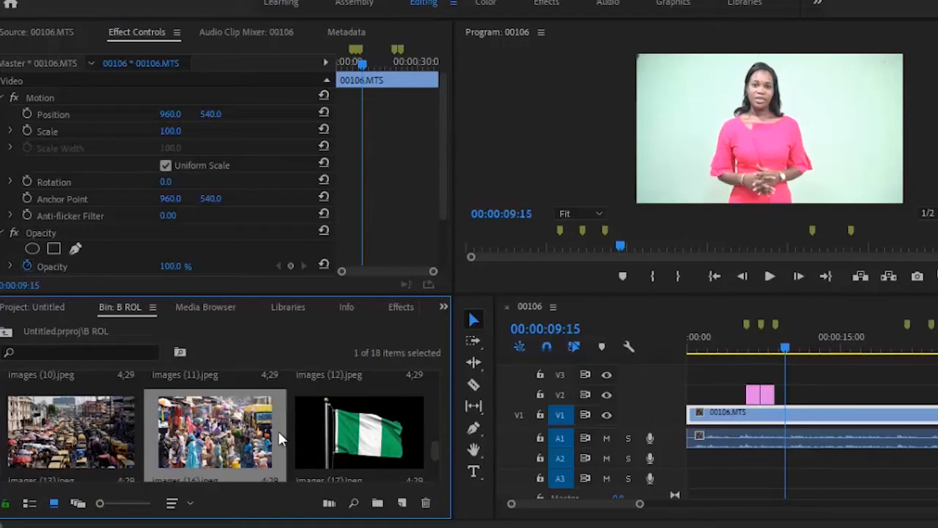
{"action": "left_click_drag", "start_coordinate": [242, 443], "coordinate": [784, 401]}
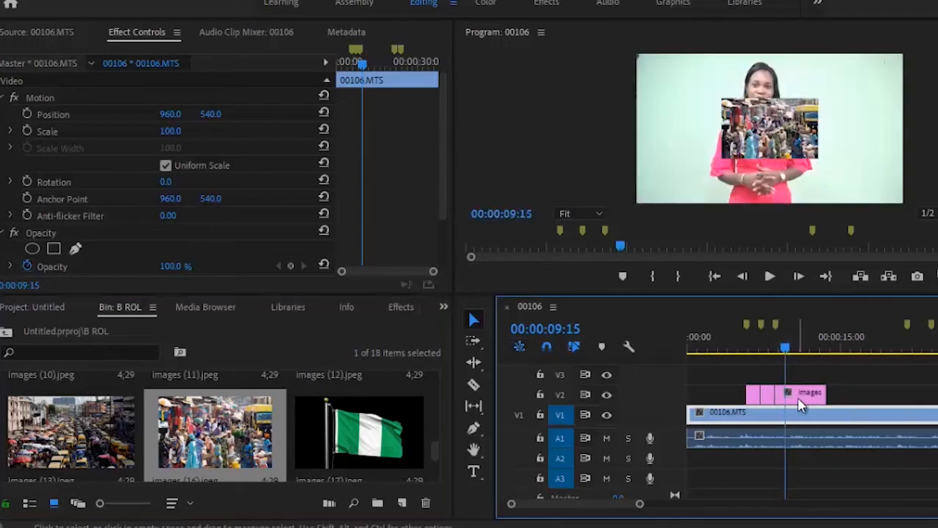
- Scale images (16).jpeg on V2 to frame size
{"action": "left_click", "coordinate": [801, 398]}
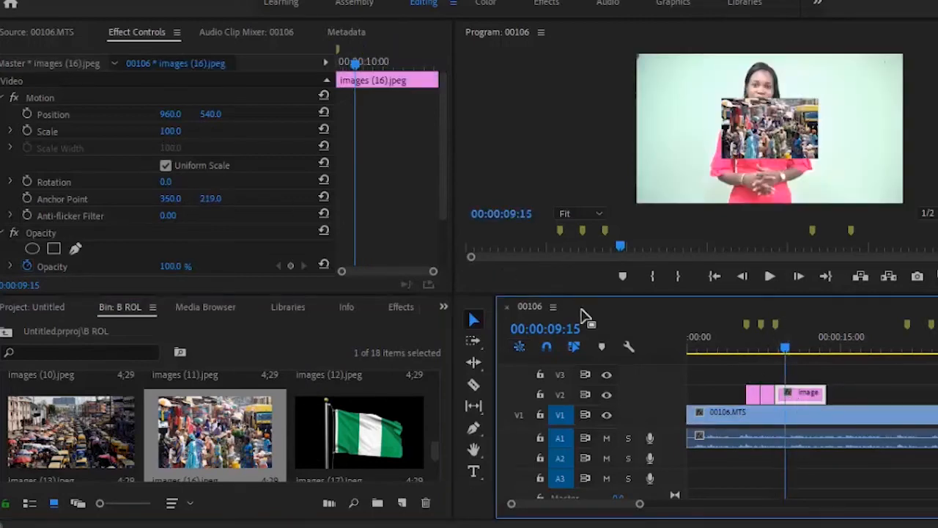
{"action": "right_click", "coordinate": [805, 402]}
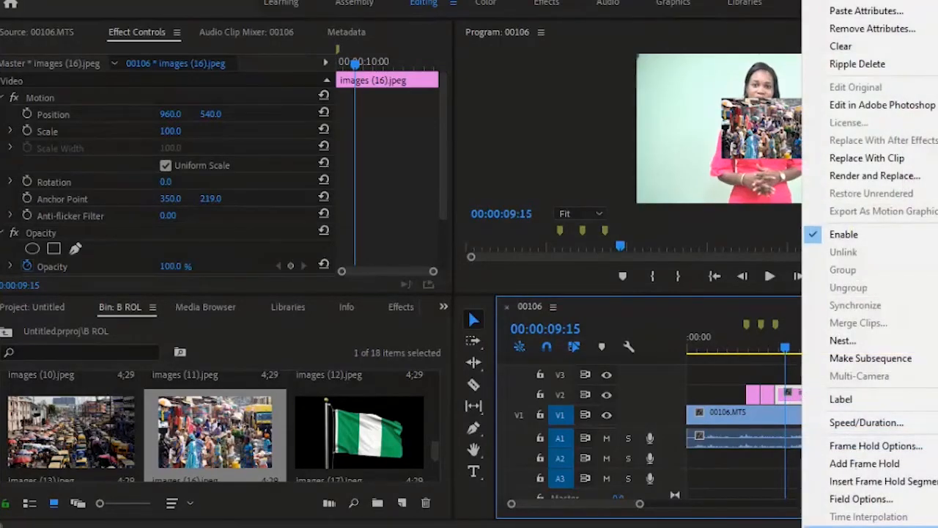
{"action": "left_click", "coordinate": [868, 527]}
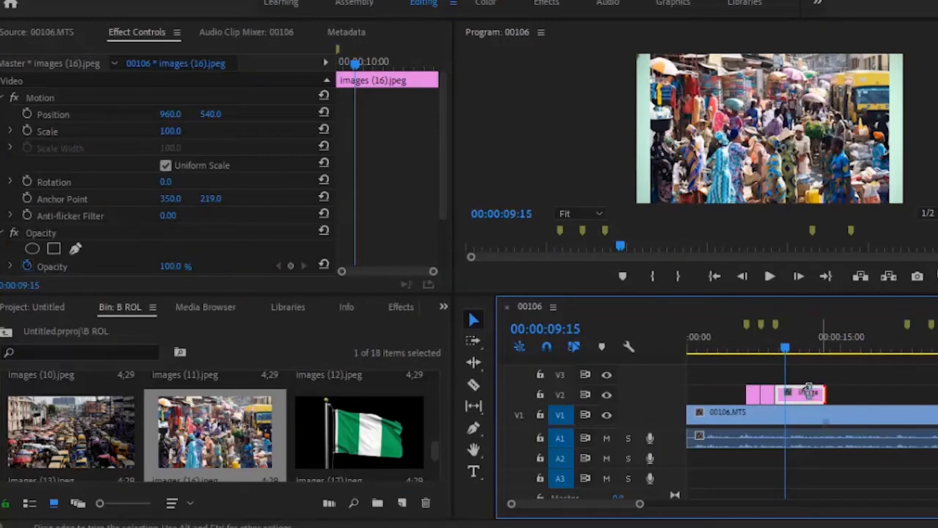
- Trim the end of images (16).jpeg on V2 to 00:00:09:15, set its Scale to 116, and view its last frame
{"action": "left_click_drag", "start_coordinate": [777, 393], "coordinate": [782, 391]}
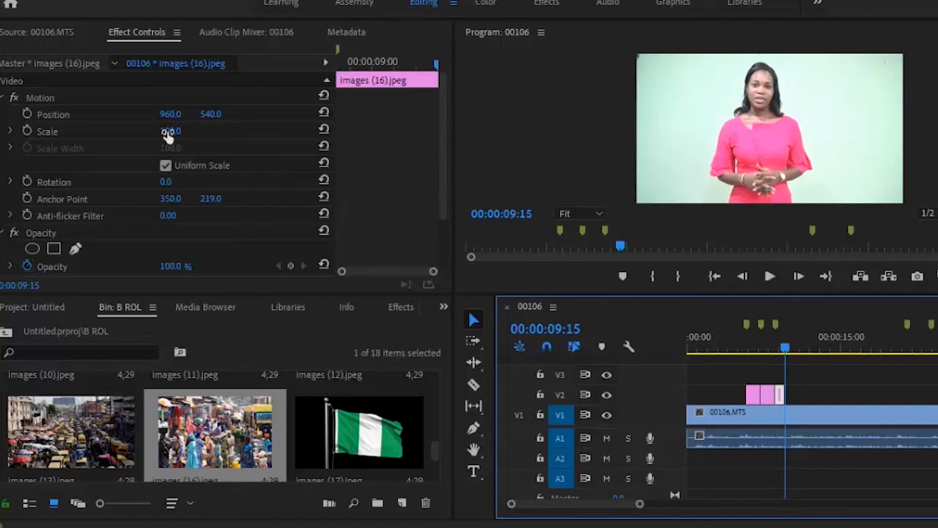
{"action": "left_click_drag", "start_coordinate": [168, 134], "coordinate": [167, 121]}
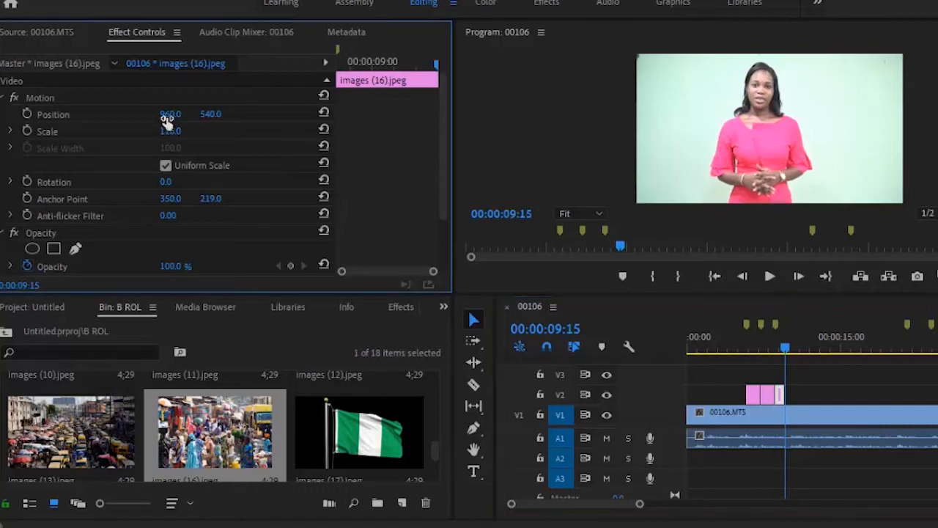
{"action": "left_click", "coordinate": [785, 354]}
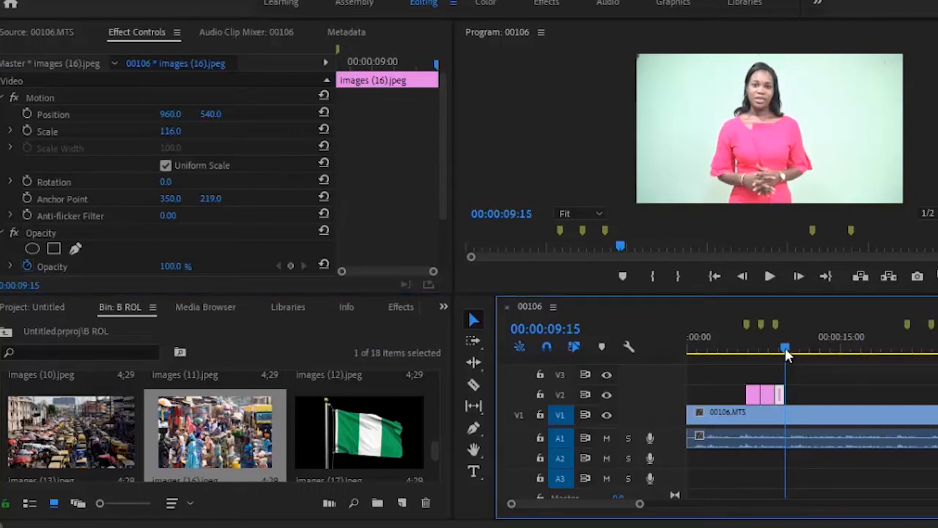
{"action": "left_click", "coordinate": [782, 355]}
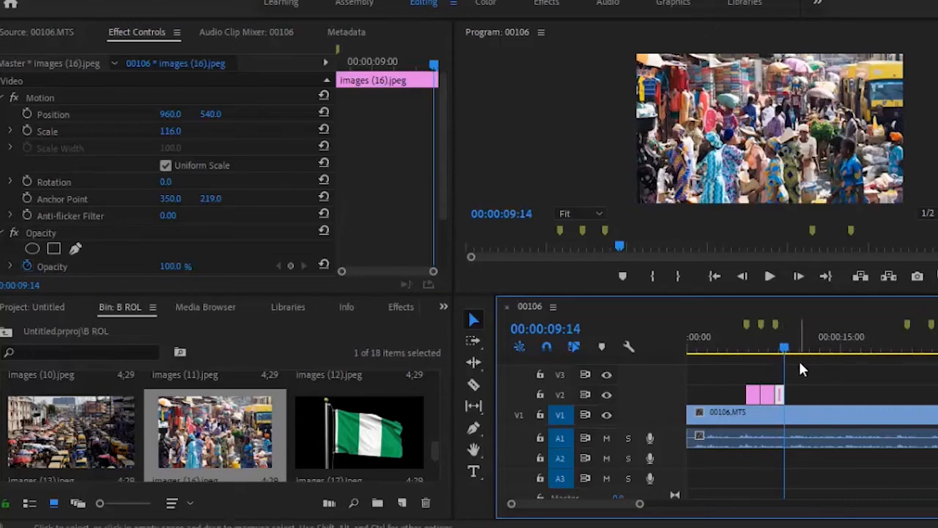
- Place images (7).jpeg from the B ROL bin on V2 at 00:00:21:09 and trim its end to the fifth marker
{"action": "left_click_drag", "start_coordinate": [782, 342], "coordinate": [901, 342]}
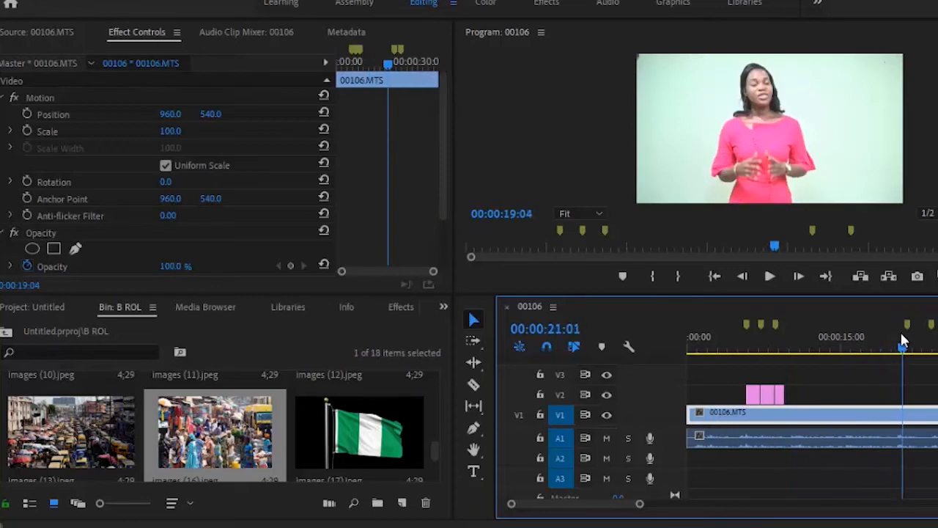
{"action": "left_click", "coordinate": [771, 277]}
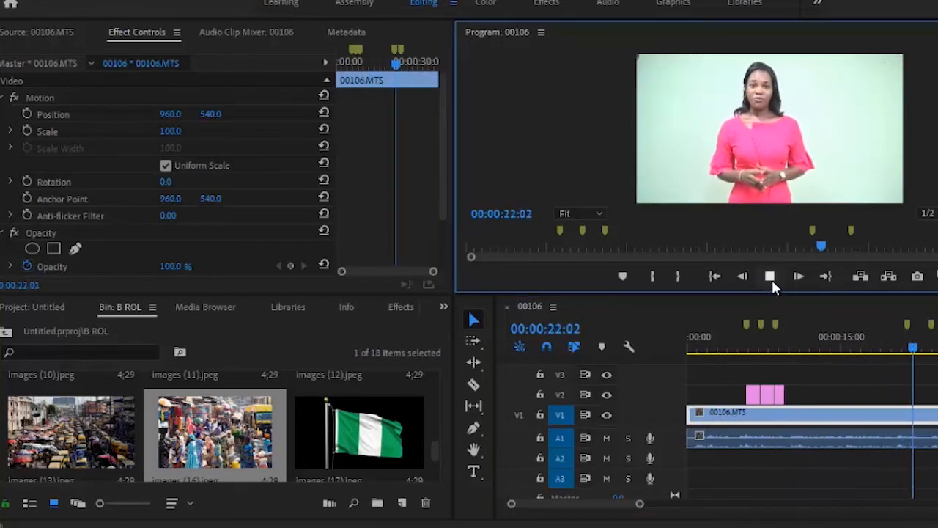
{"action": "left_click", "coordinate": [770, 277]}
{"action": "left_click", "coordinate": [906, 350]}
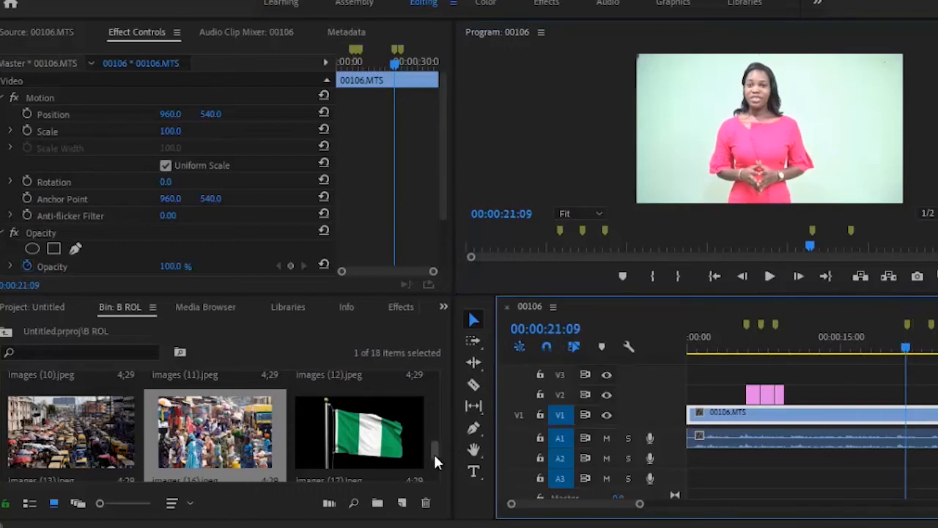
{"action": "left_click_drag", "start_coordinate": [433, 453], "coordinate": [425, 418]}
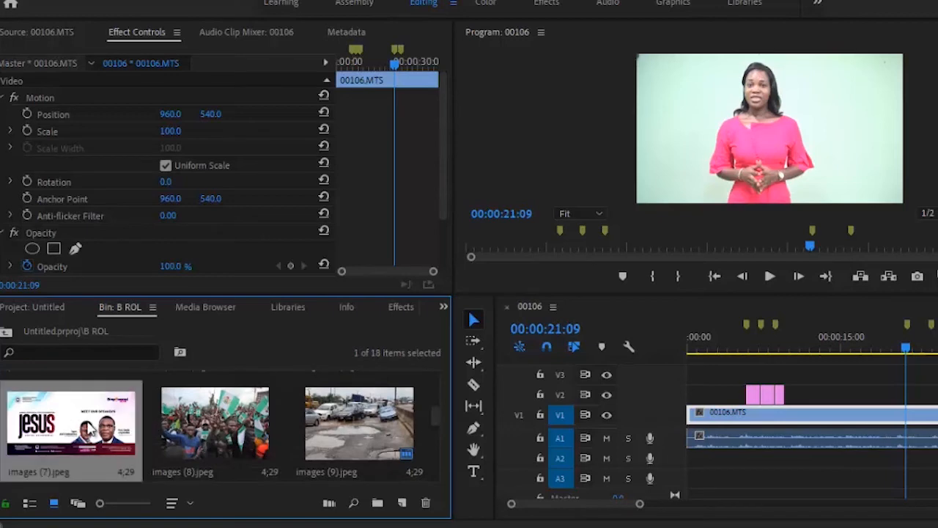
{"action": "left_click_drag", "start_coordinate": [88, 429], "coordinate": [907, 359]}
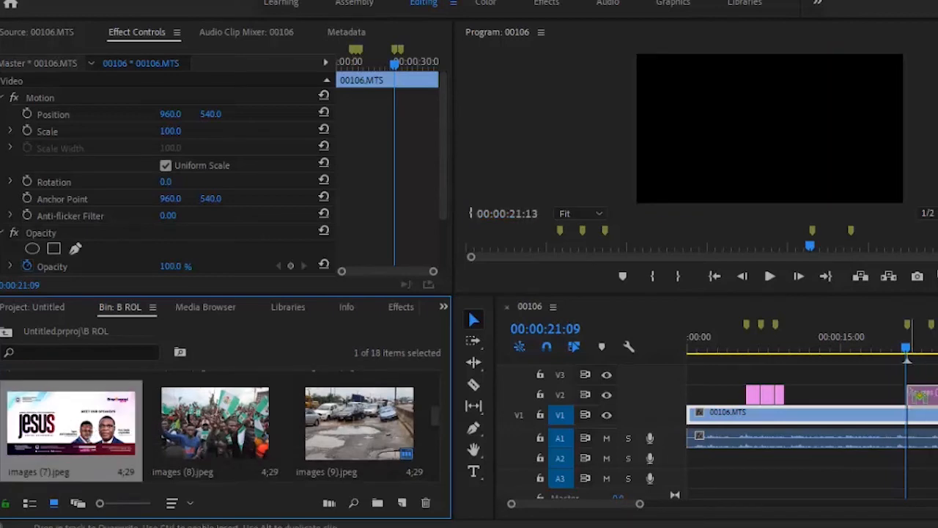
{"action": "left_click_drag", "start_coordinate": [914, 395], "coordinate": [907, 392]}
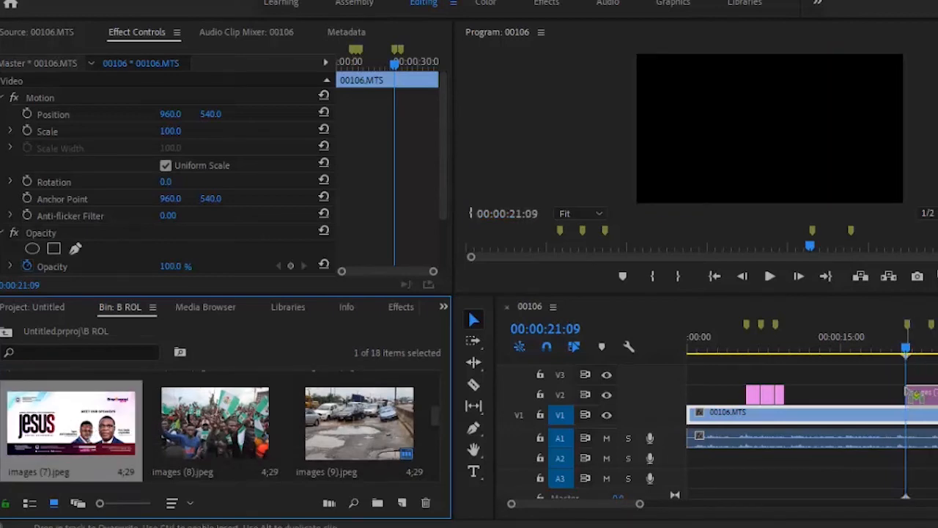
{"action": "left_click_drag", "start_coordinate": [902, 391], "coordinate": [929, 396]}
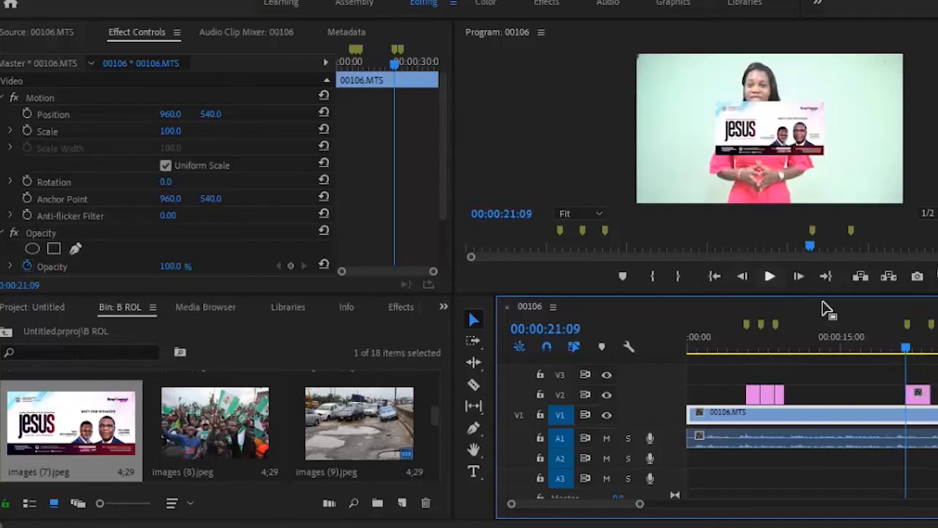
- Scale images (7).jpeg on V2 to frame size and set its Scale to 114 so it fills the frame
{"action": "left_click", "coordinate": [919, 396]}
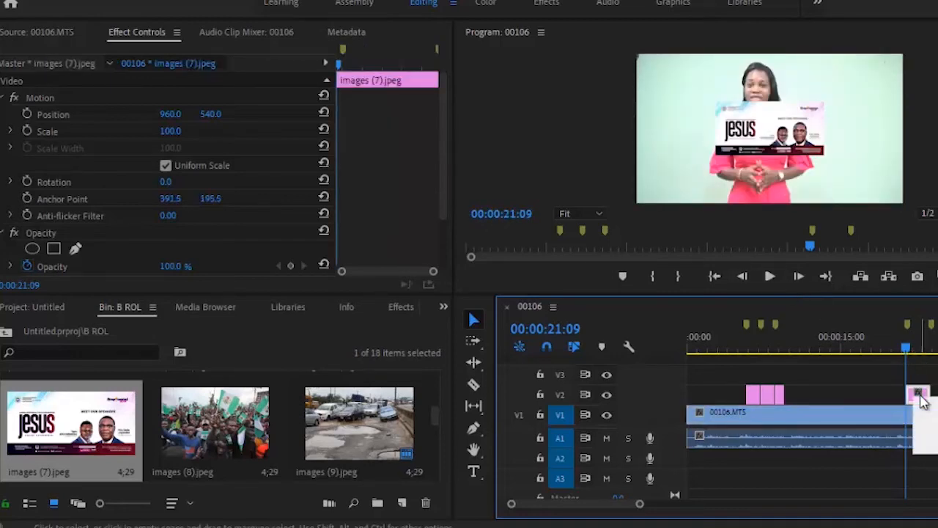
{"action": "left_click", "coordinate": [925, 347]}
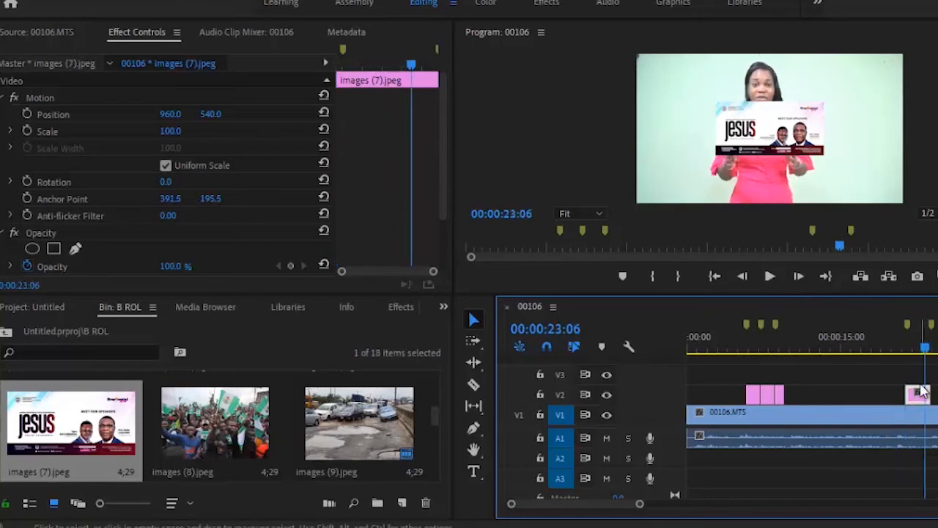
{"action": "right_click", "coordinate": [918, 408]}
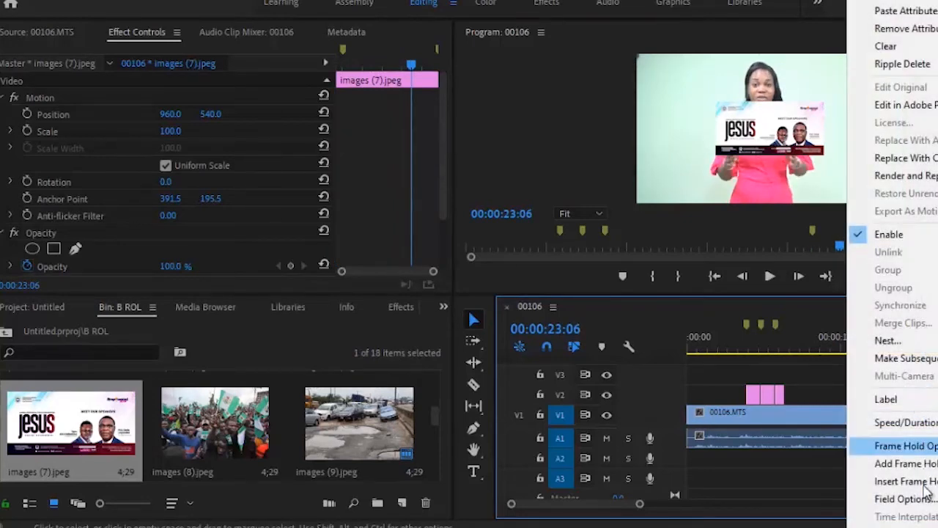
{"action": "left_click", "coordinate": [907, 526]}
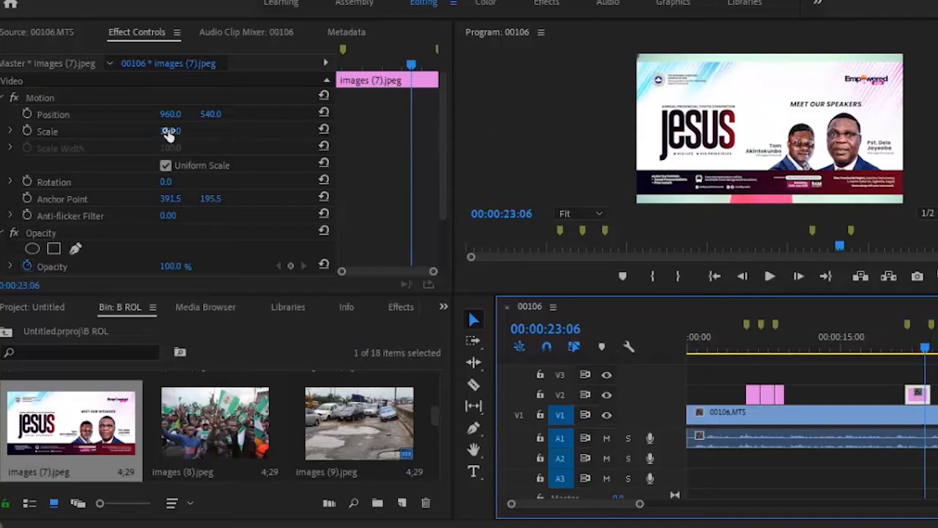
{"action": "left_click_drag", "start_coordinate": [169, 132], "coordinate": [169, 117]}
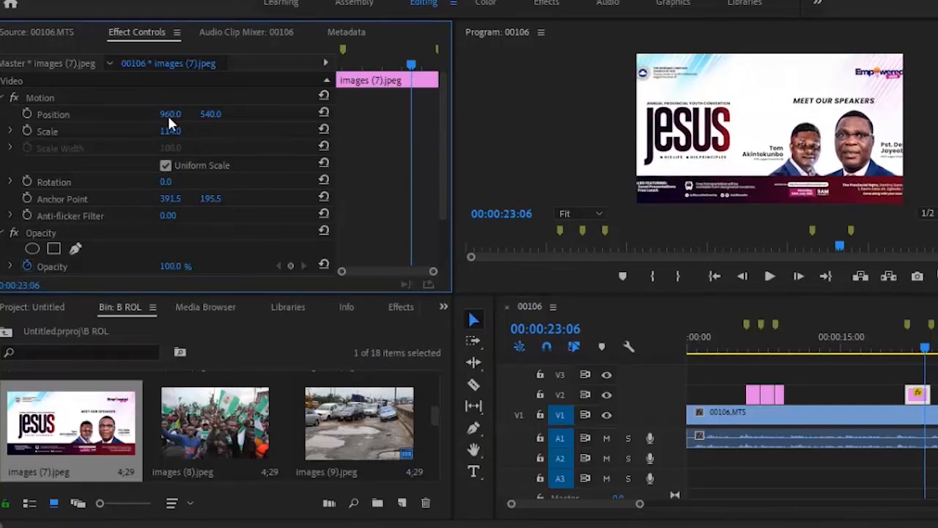
- Play the sequence past images (7).jpeg and stop at 00:00:24:08
{"action": "left_click", "coordinate": [899, 345]}
{"action": "left_click", "coordinate": [770, 277]}
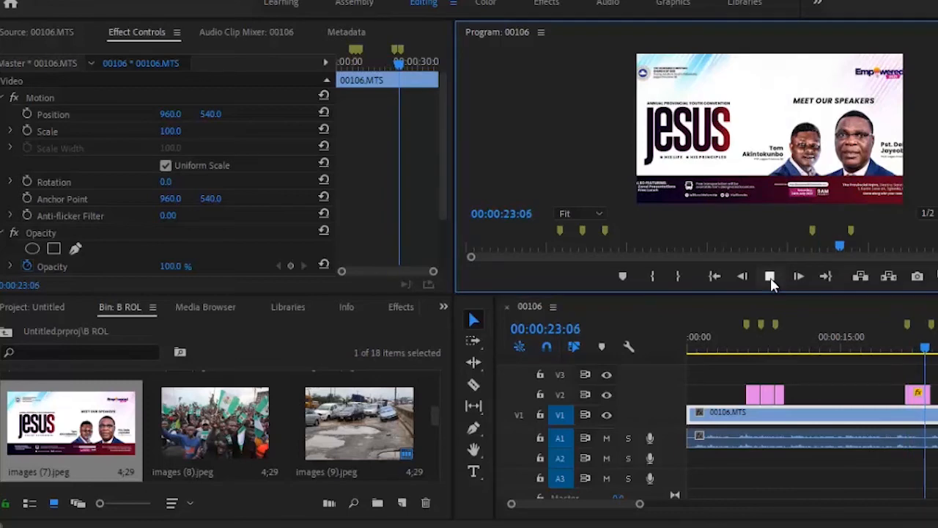
{"action": "left_click", "coordinate": [770, 277]}
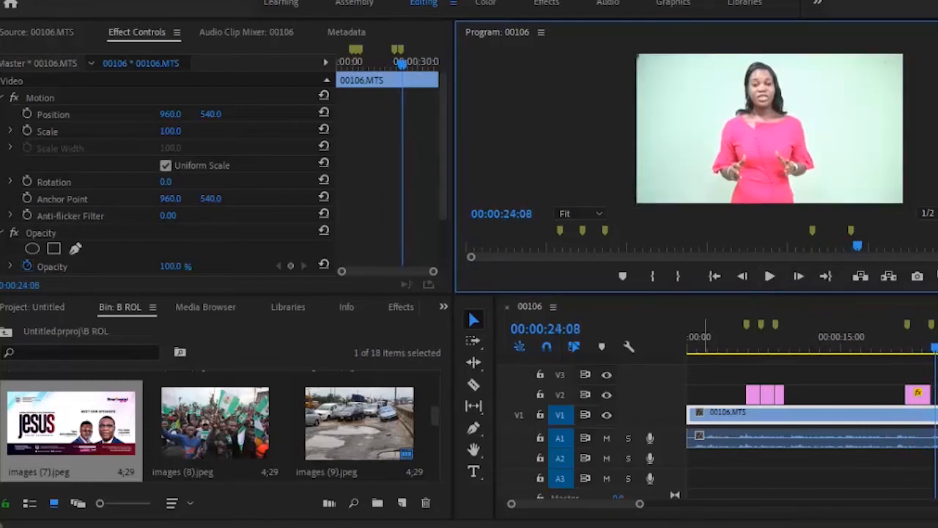
- Switch to File Explorer and add WhatsApp Image 2021-07-21 at 7.23.40 AM to V2 directly after images (7).jpeg
{"action": "left_click_drag", "start_coordinate": [431, 416], "coordinate": [437, 474]}
{"action": "left_click_drag", "start_coordinate": [437, 519], "coordinate": [419, 368]}
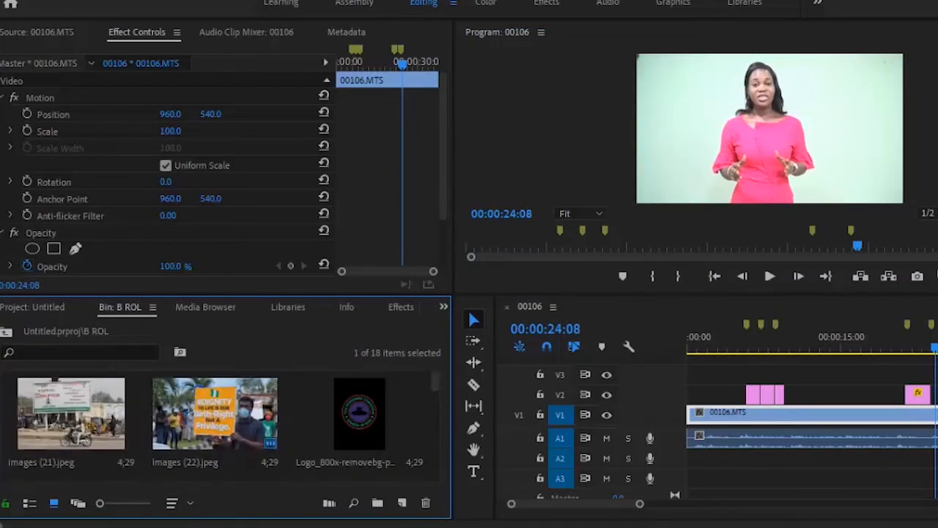
{"action": "left_click", "coordinate": [492, 504]}
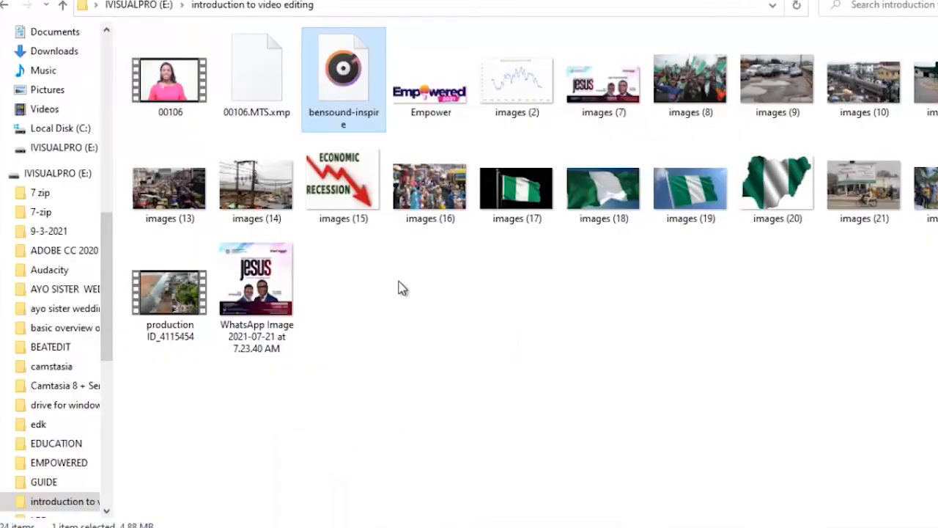
{"action": "left_click", "coordinate": [268, 295]}
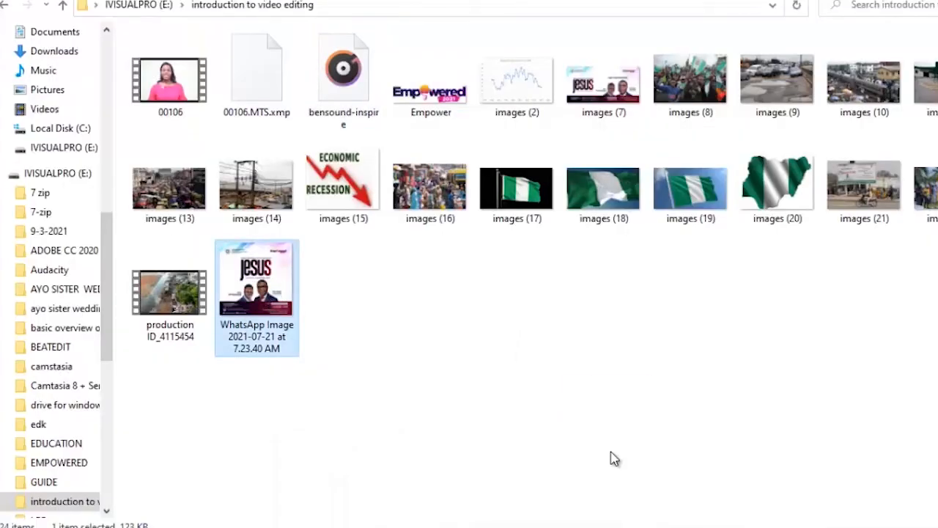
{"action": "left_click_drag", "start_coordinate": [268, 294], "coordinate": [933, 396]}
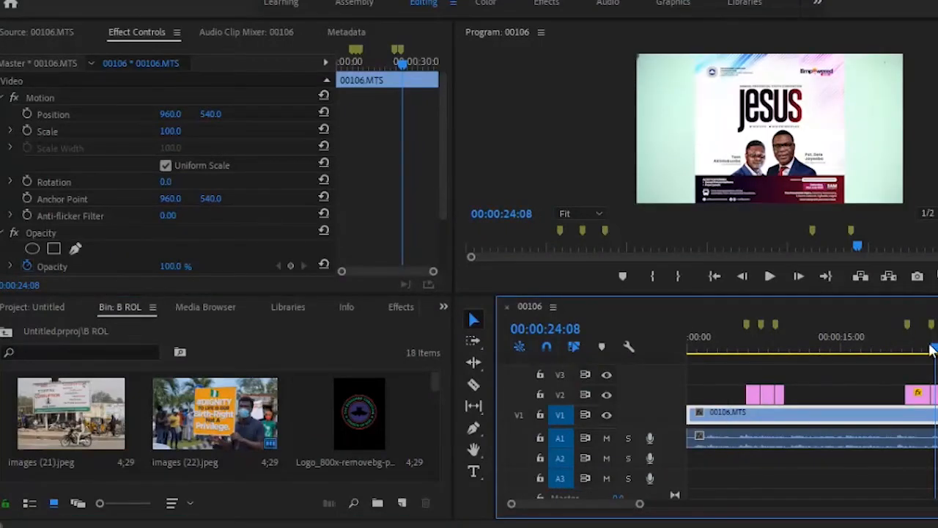
- Enlarge the WhatsApp image on V2 to Scale 307 and set its vertical position to 1052 to frame the JESUS title
{"action": "left_click", "coordinate": [935, 394]}
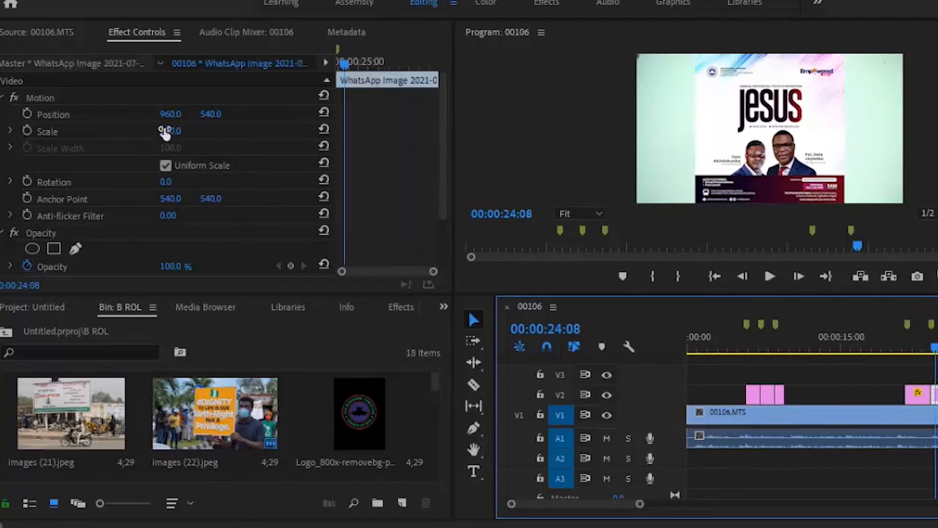
{"action": "left_click_drag", "start_coordinate": [165, 131], "coordinate": [171, 2]}
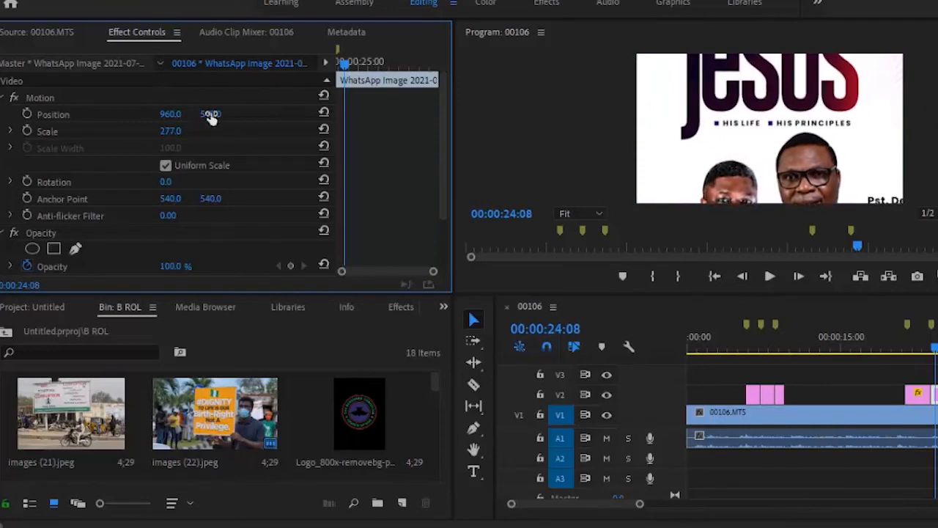
{"action": "left_click_drag", "start_coordinate": [211, 116], "coordinate": [204, 3]}
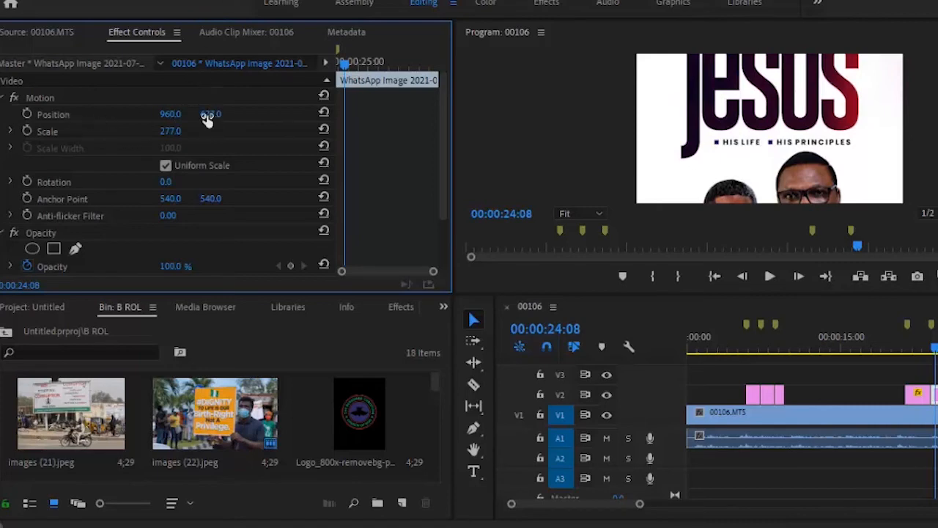
{"action": "left_click_drag", "start_coordinate": [207, 101], "coordinate": [222, 22]}
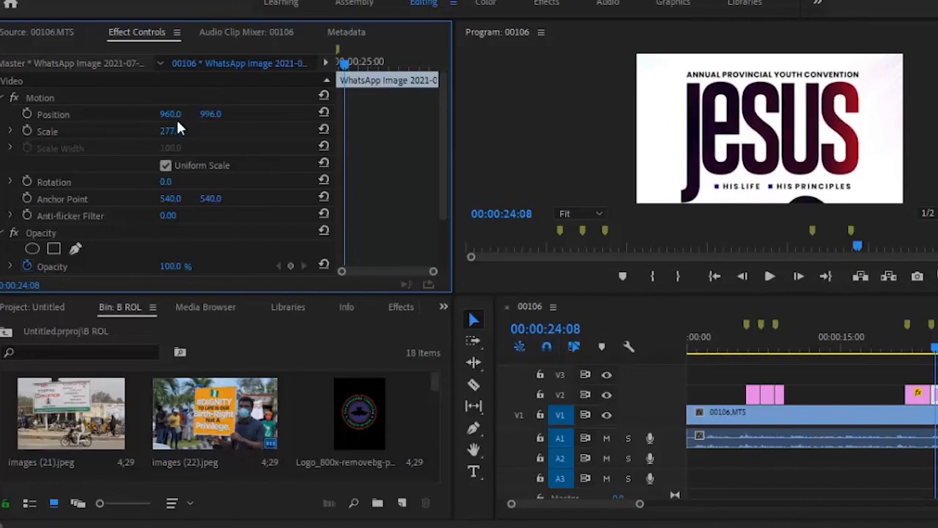
{"action": "left_click_drag", "start_coordinate": [167, 136], "coordinate": [211, 70]}
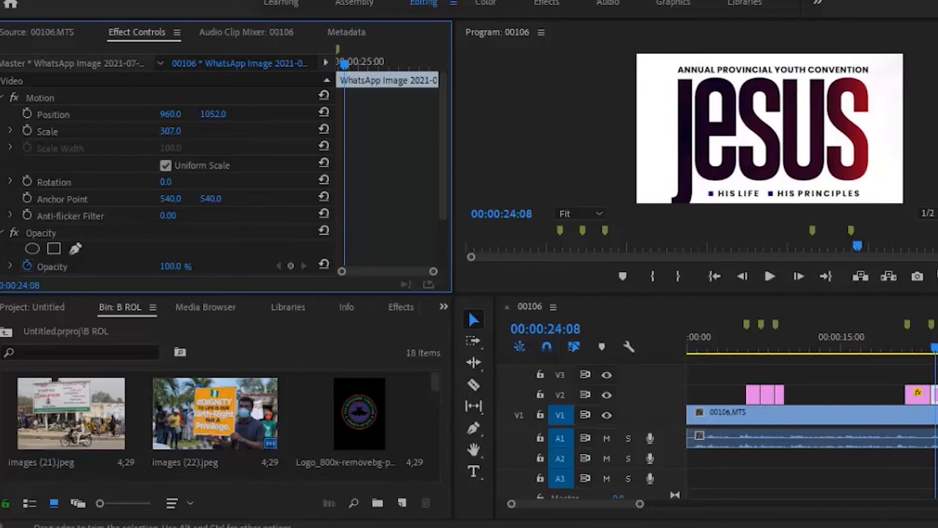
- Shorten the WhatsApp image on V2 by trimming its end, and play past it to 00:00:25:22
{"action": "left_click", "coordinate": [935, 395]}
{"action": "left_click_drag", "start_coordinate": [934, 393], "coordinate": [937, 395]}
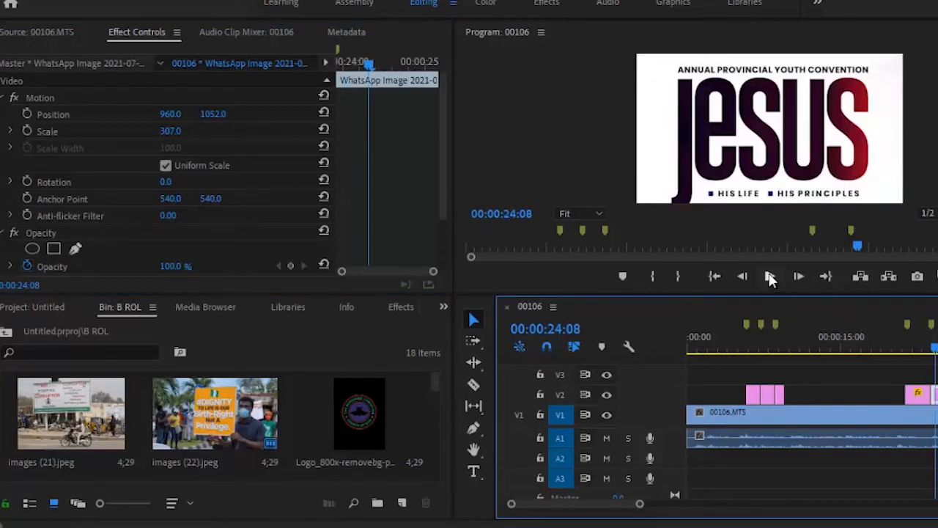
{"action": "left_click", "coordinate": [770, 277]}
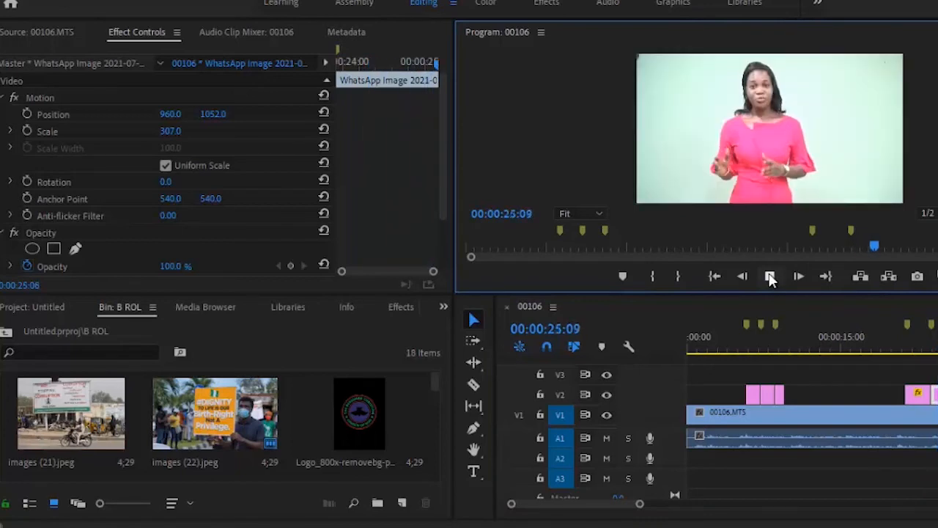
{"action": "left_click", "coordinate": [769, 280]}
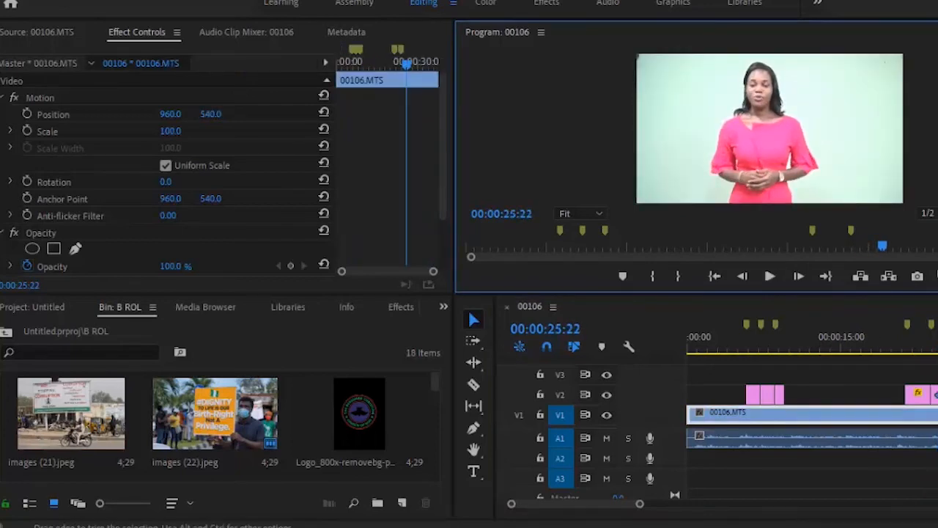
{"action": "left_click", "coordinate": [936, 394]}
{"action": "left_click_drag", "start_coordinate": [934, 394], "coordinate": [931, 394]}
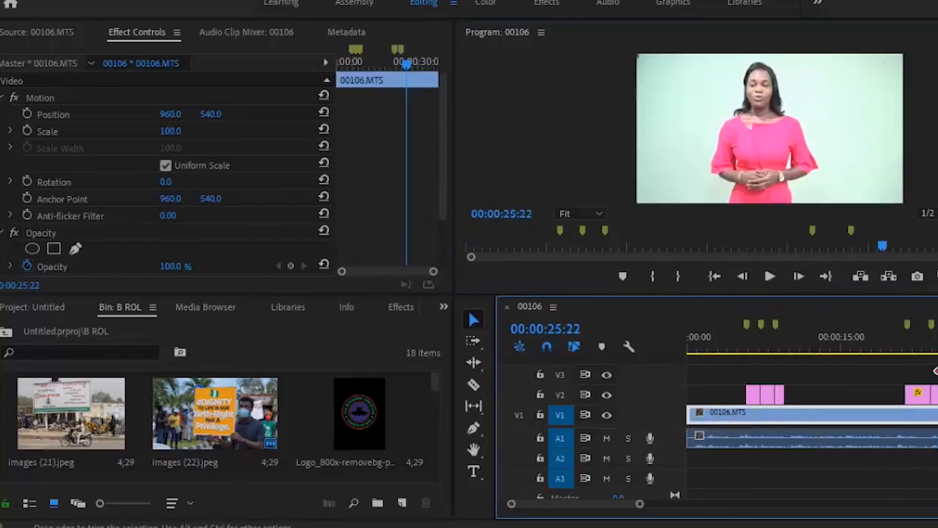
- Play the rest of the main clip, show the whole sequence in the timeline, and move the playhead to 00:00:36:12
{"action": "left_click", "coordinate": [768, 281]}
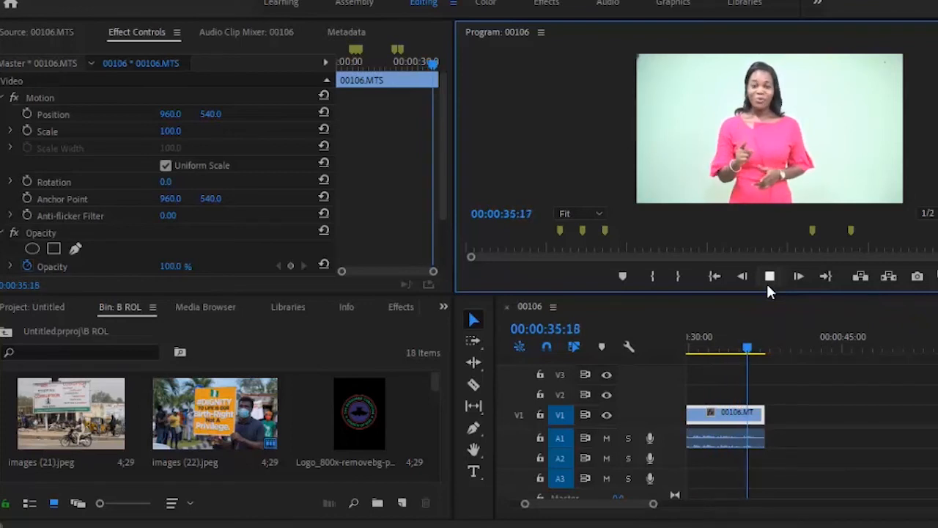
{"action": "left_click", "coordinate": [767, 284]}
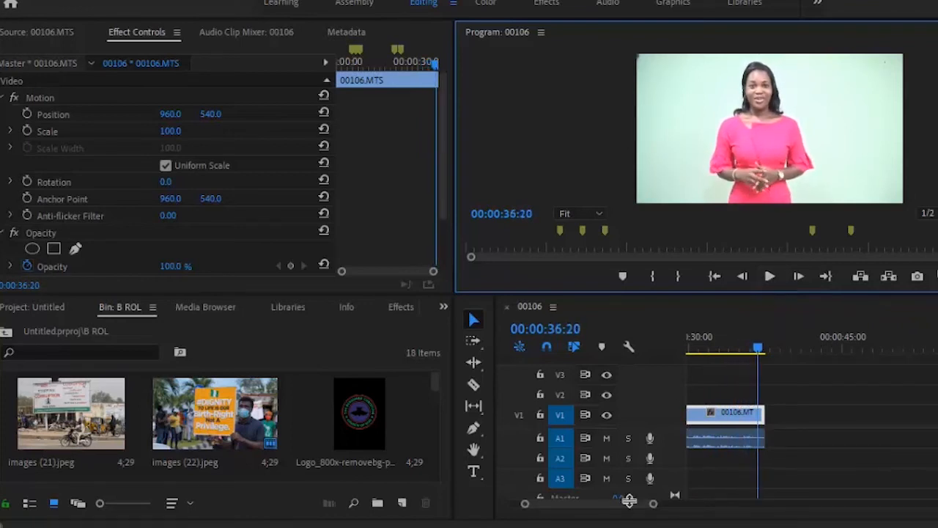
{"action": "left_click_drag", "start_coordinate": [653, 506], "coordinate": [765, 506]}
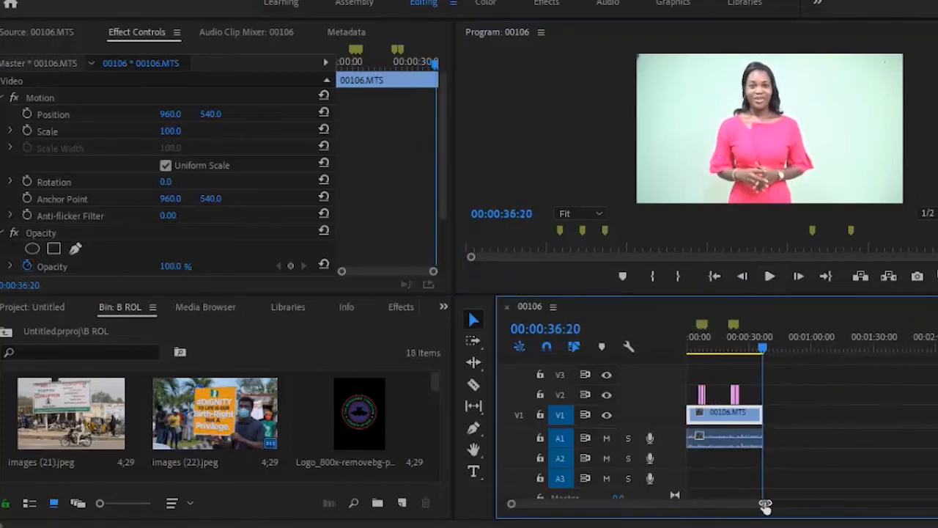
{"action": "left_click", "coordinate": [761, 348]}
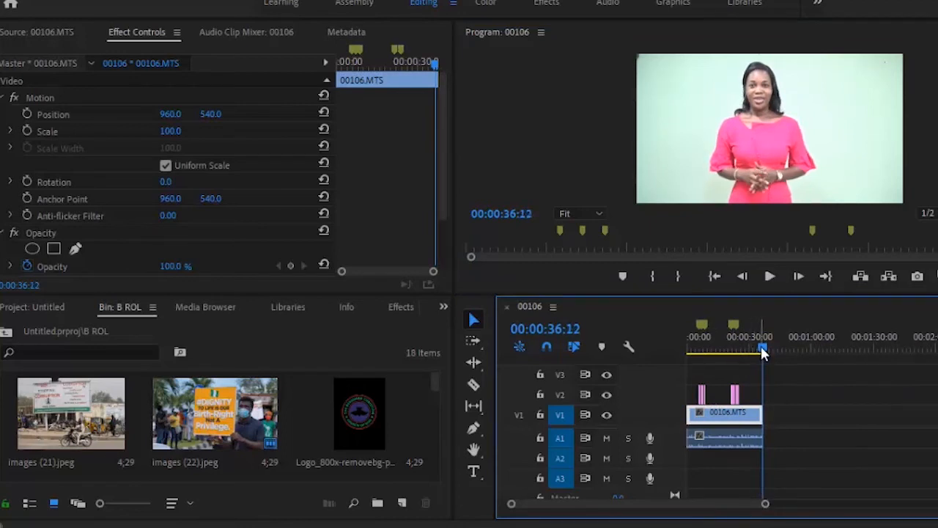
- Return the playhead to the sequence start and place Empower.png from the B ROL bin on V3 at 00:00:00:00
{"action": "left_click_drag", "start_coordinate": [761, 346], "coordinate": [668, 344]}
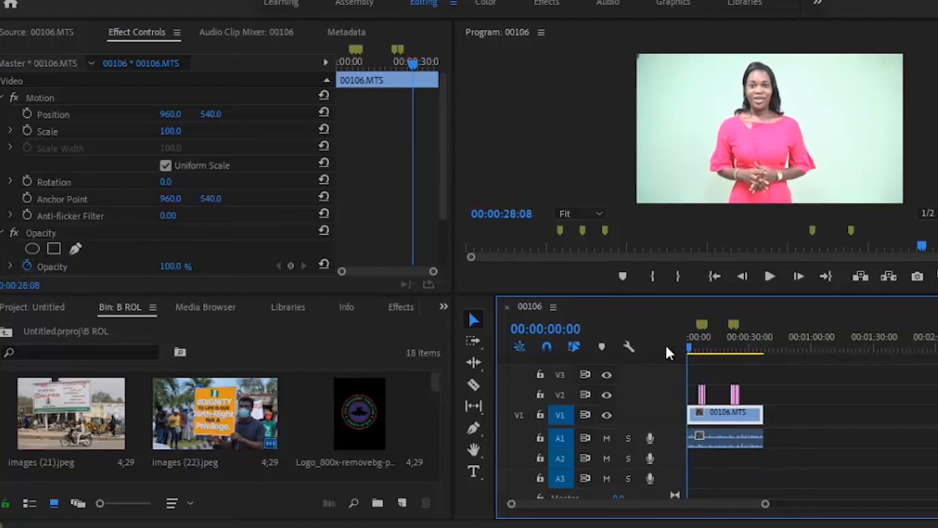
{"action": "left_click_drag", "start_coordinate": [436, 377], "coordinate": [434, 395]}
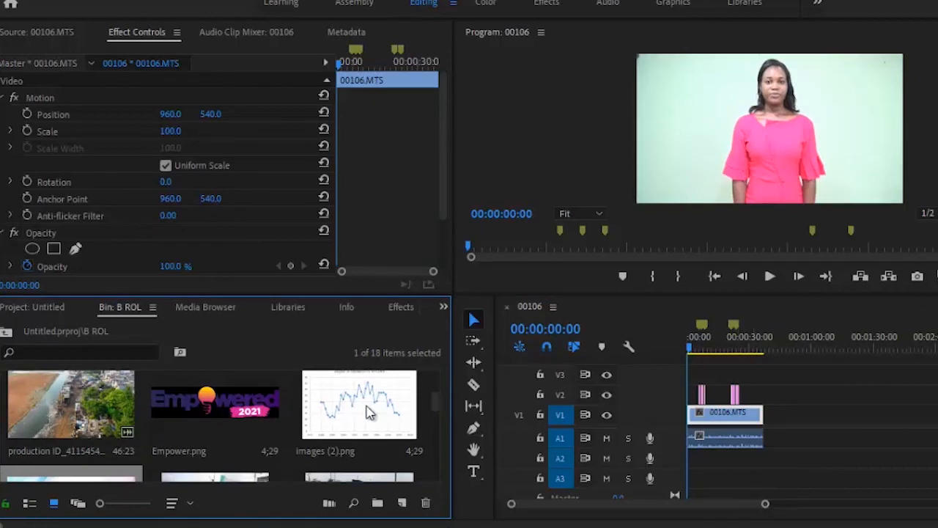
{"action": "left_click_drag", "start_coordinate": [193, 405], "coordinate": [695, 379]}
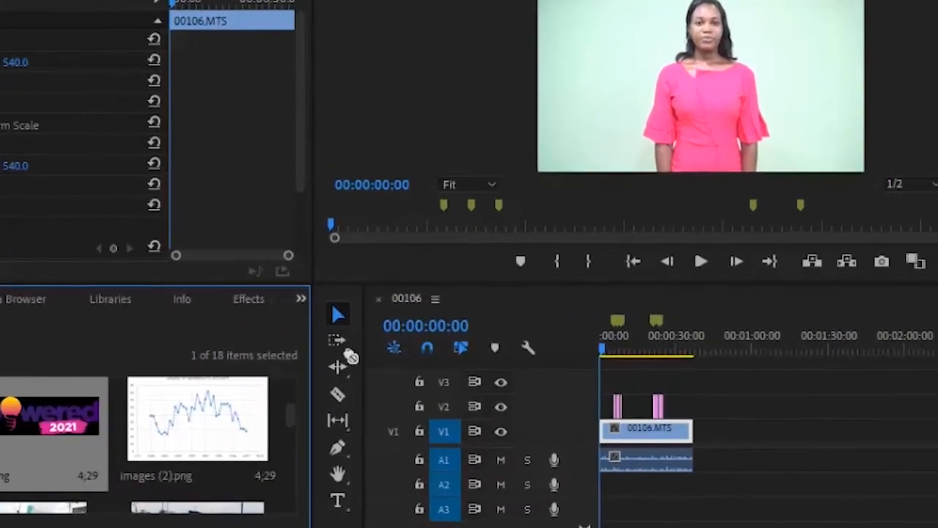
{"action": "left_click_drag", "start_coordinate": [424, 413], "coordinate": [406, 396]}
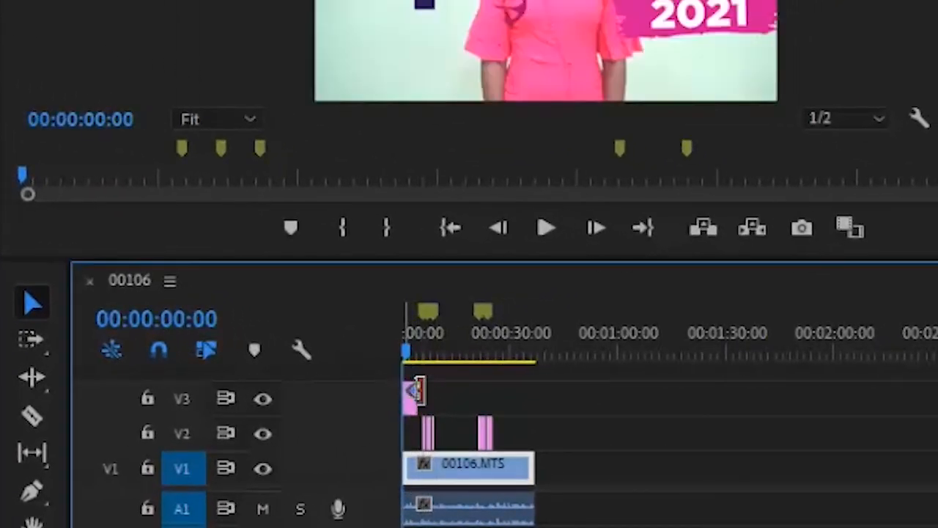
{"action": "mouse_move", "coordinate": [409, 400]}
{"action": "left_mouse_down"}
{"action": "mouse_move", "coordinate": [407, 367]}
{"action": "mouse_move", "coordinate": [409, 414]}
{"action": "mouse_move", "coordinate": [422, 426]}
{"action": "mouse_move", "coordinate": [409, 400]}
{"action": "left_mouse_up"}
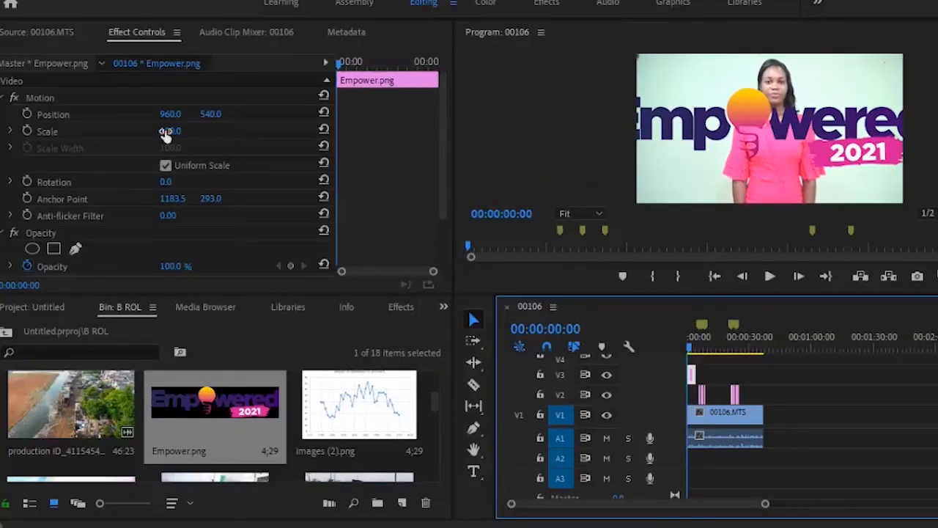
- Scale the Empower.png logo to 13 and set its position to 1710, 83 in the frame's upper-right corner
{"action": "left_click_drag", "start_coordinate": [165, 132], "coordinate": [190, 200]}
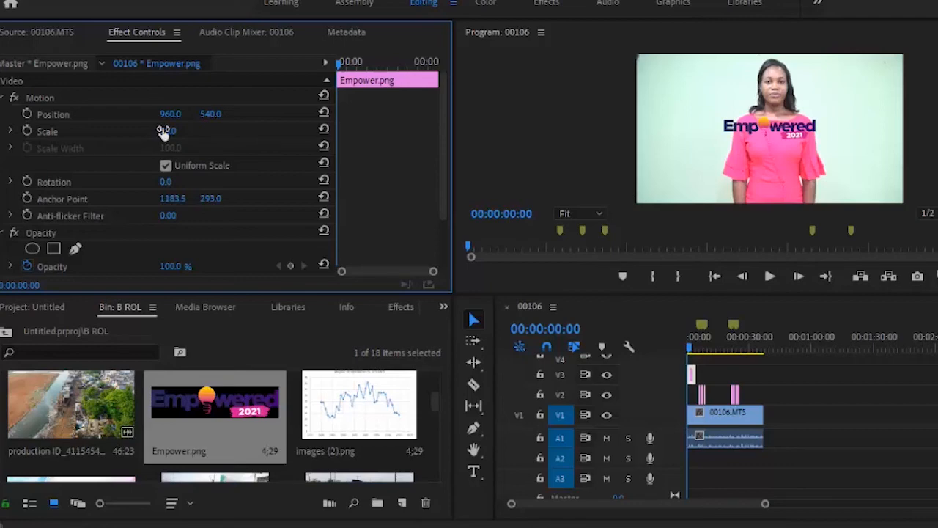
{"action": "left_click_drag", "start_coordinate": [165, 132], "coordinate": [168, 143]}
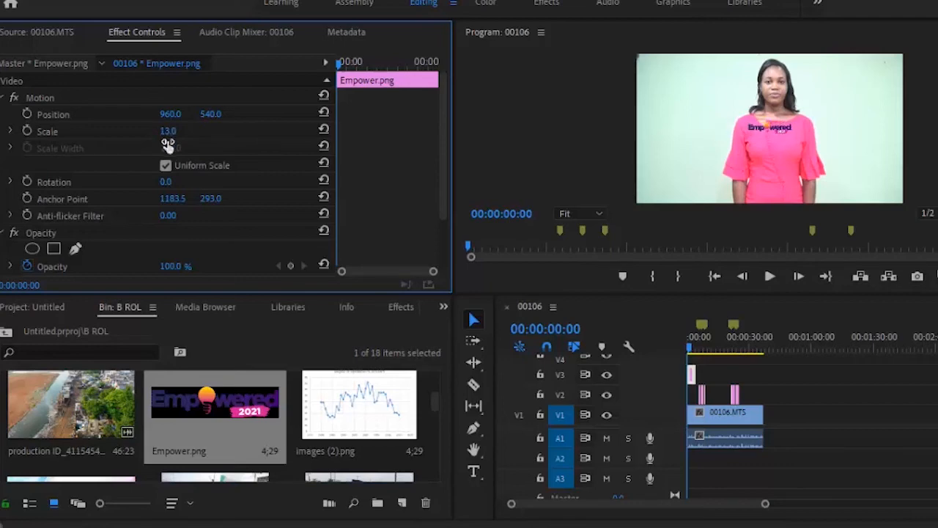
{"action": "left_click_drag", "start_coordinate": [207, 116], "coordinate": [235, 208]}
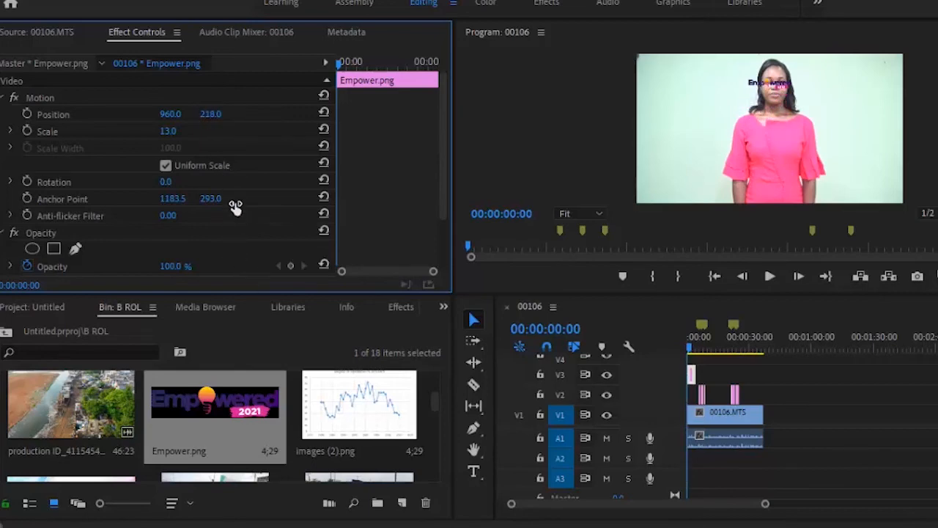
{"action": "left_click_drag", "start_coordinate": [160, 114], "coordinate": [168, 115]}
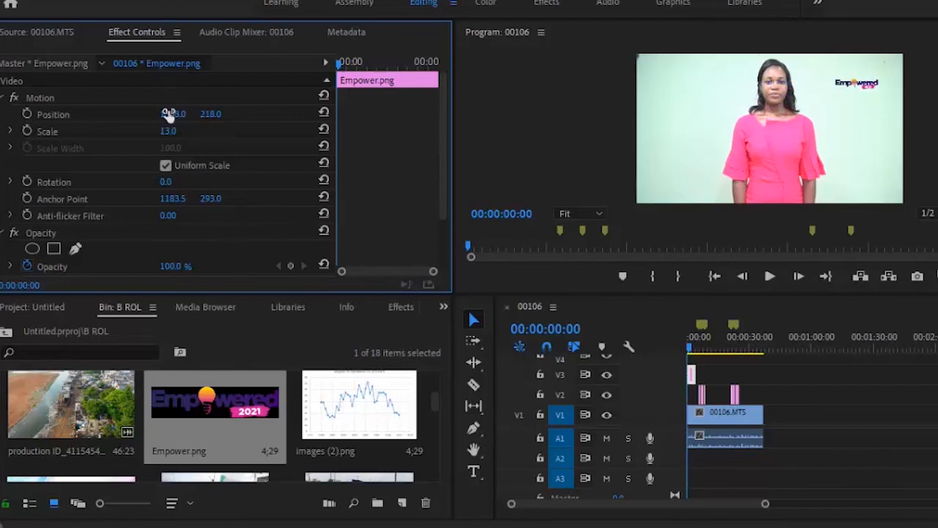
{"action": "left_click_drag", "start_coordinate": [213, 134], "coordinate": [232, 202]}
{"action": "left_click_drag", "start_coordinate": [171, 116], "coordinate": [163, 37]}
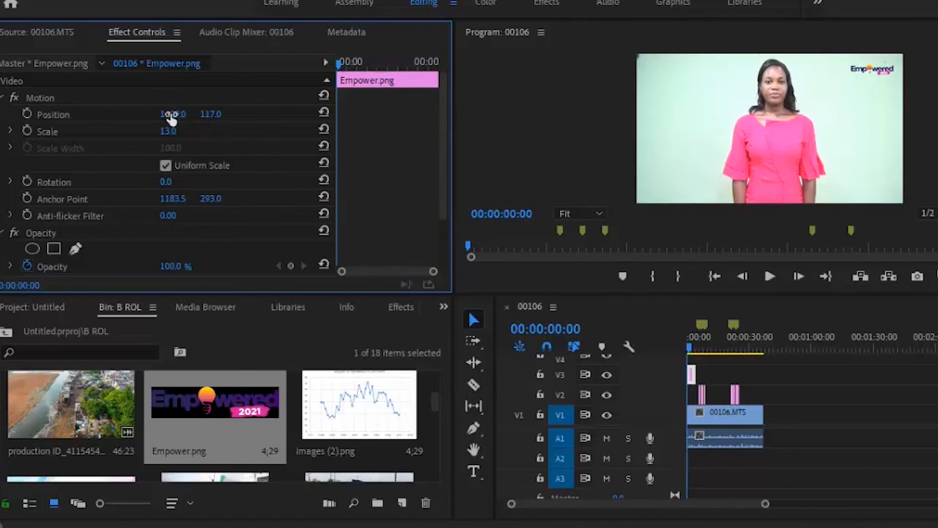
{"action": "left_click_drag", "start_coordinate": [170, 119], "coordinate": [171, 92]}
{"action": "left_click_drag", "start_coordinate": [208, 124], "coordinate": [213, 134]}
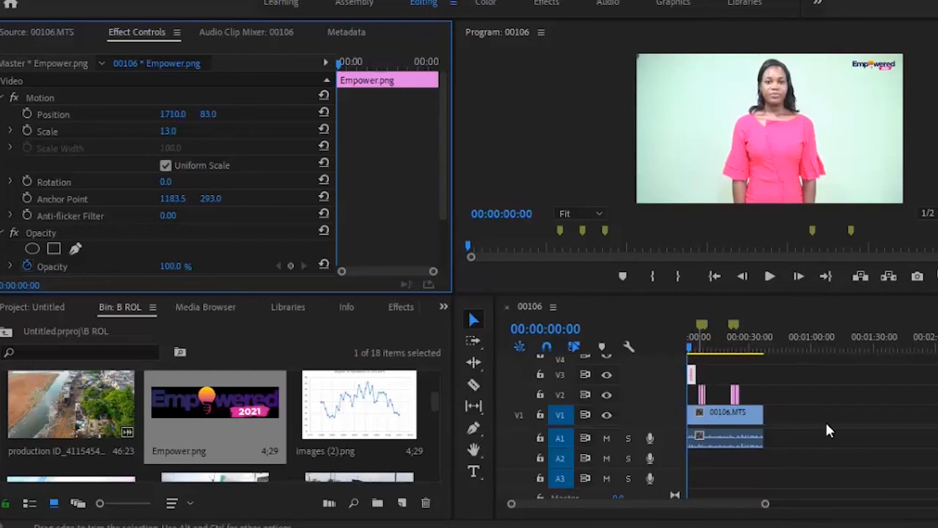
- Extend the Empower.png logo on V3 to the end of the main 00106.MTS clip
{"action": "left_click_drag", "start_coordinate": [765, 506], "coordinate": [654, 503]}
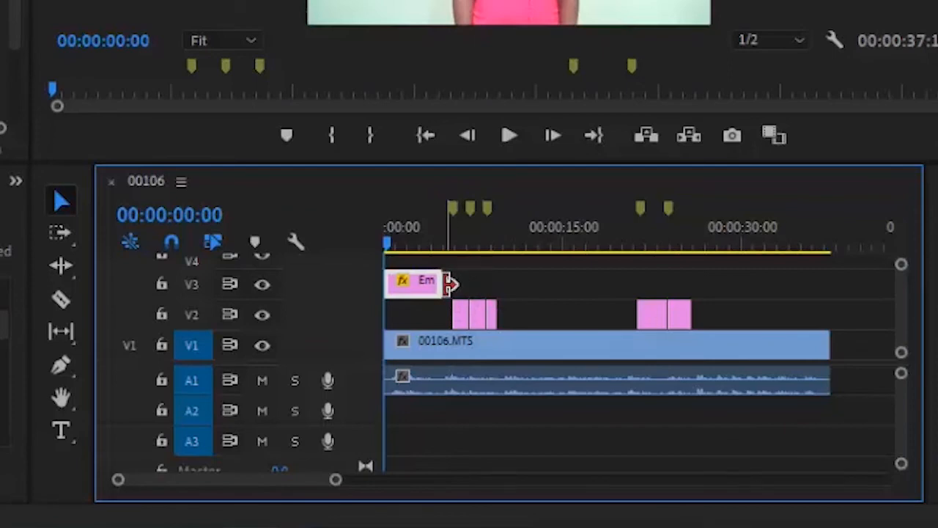
{"action": "left_click_drag", "start_coordinate": [449, 285], "coordinate": [823, 273]}
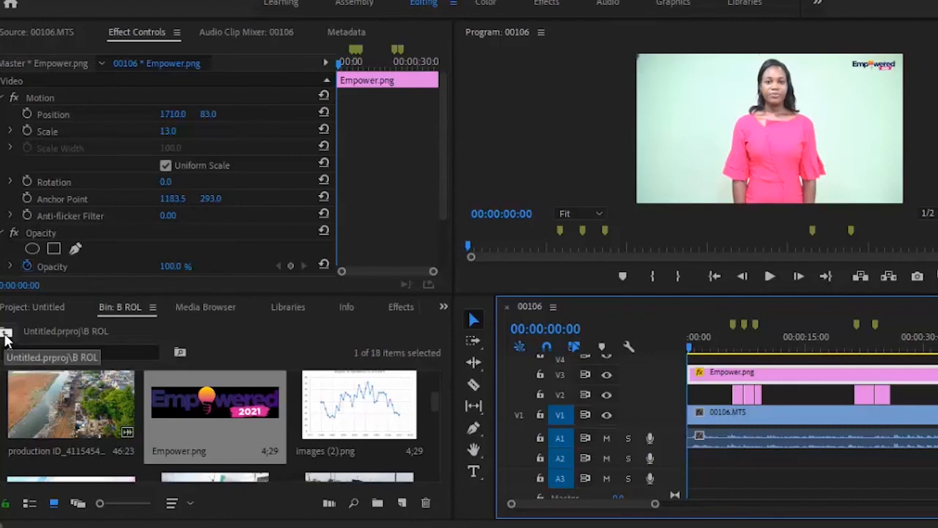
- Open the MUSIC bin and place bensound-inspire.mp3 on A2 at the start of the sequence
{"action": "left_click", "coordinate": [5, 336]}
{"action": "left_click_drag", "start_coordinate": [434, 446], "coordinate": [435, 393]}
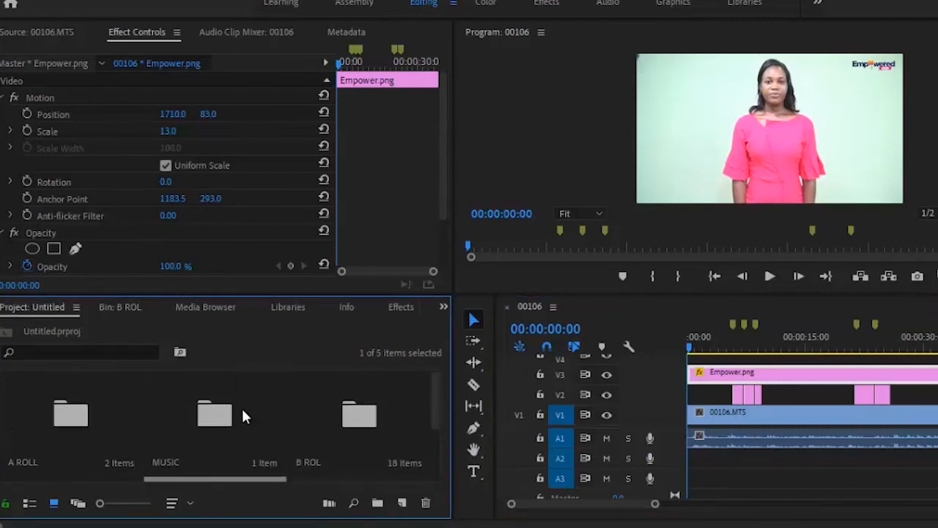
{"action": "double_click", "coordinate": [216, 415]}
{"action": "left_click_drag", "start_coordinate": [383, 343], "coordinate": [680, 462]}
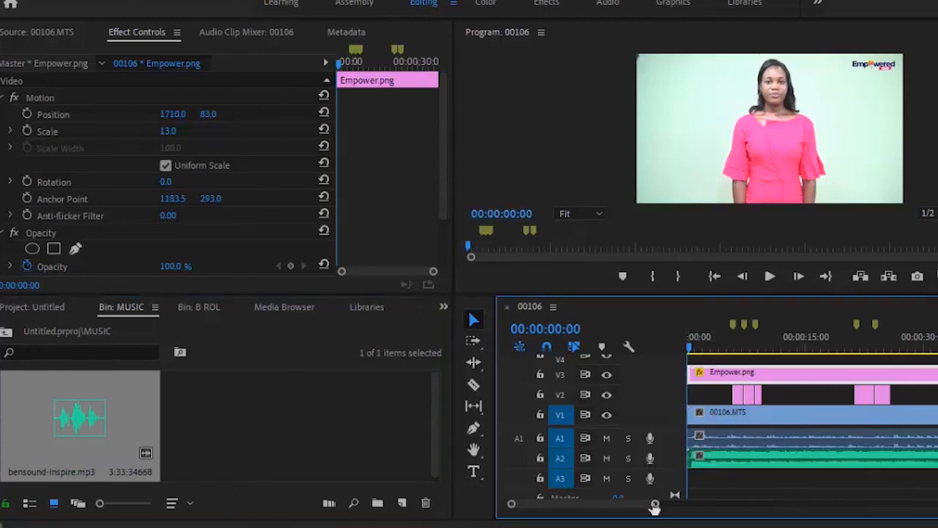
- Play the opening with the music, and lower the volume level of bensound-inspire.mp3 to -25.8 dB by 00:00:10:02
{"action": "left_click_drag", "start_coordinate": [654, 503], "coordinate": [706, 503]}
{"action": "left_click", "coordinate": [769, 275]}
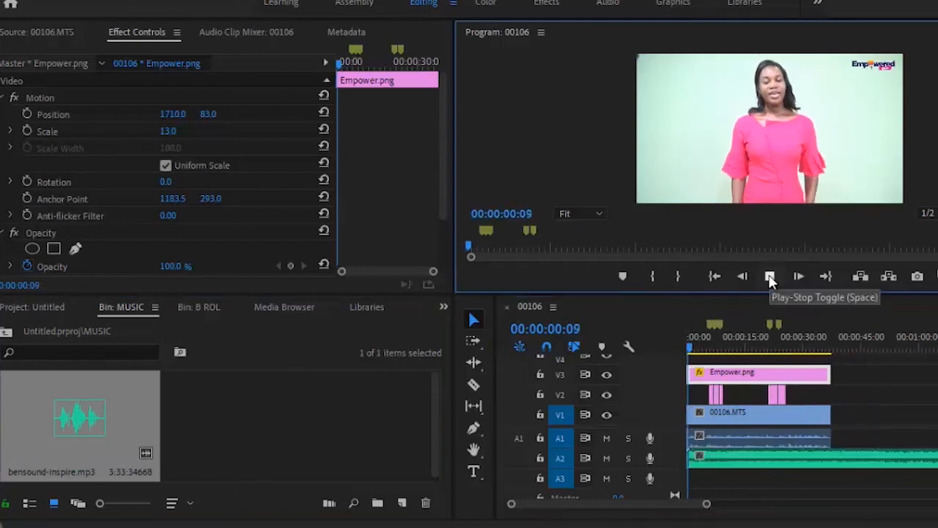
{"action": "left_click", "coordinate": [769, 277]}
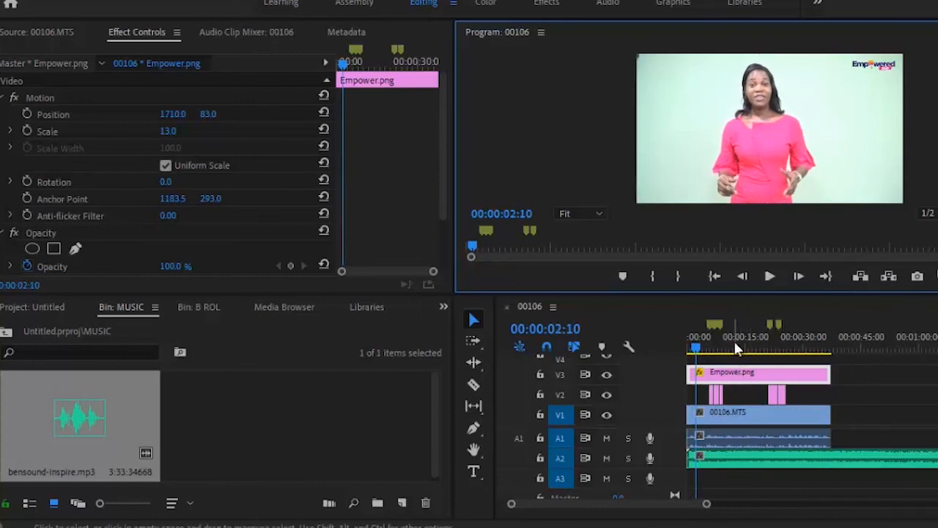
{"action": "left_click", "coordinate": [738, 466]}
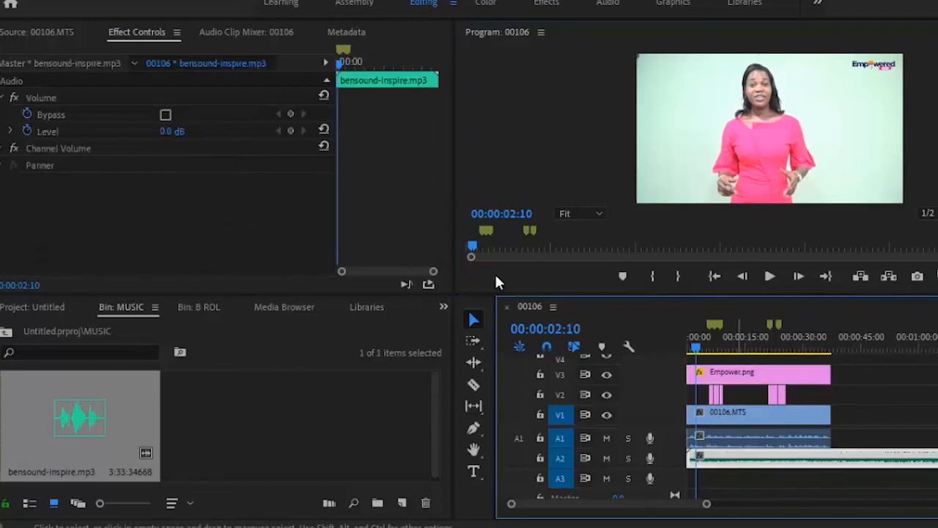
{"action": "left_click", "coordinate": [168, 131]}
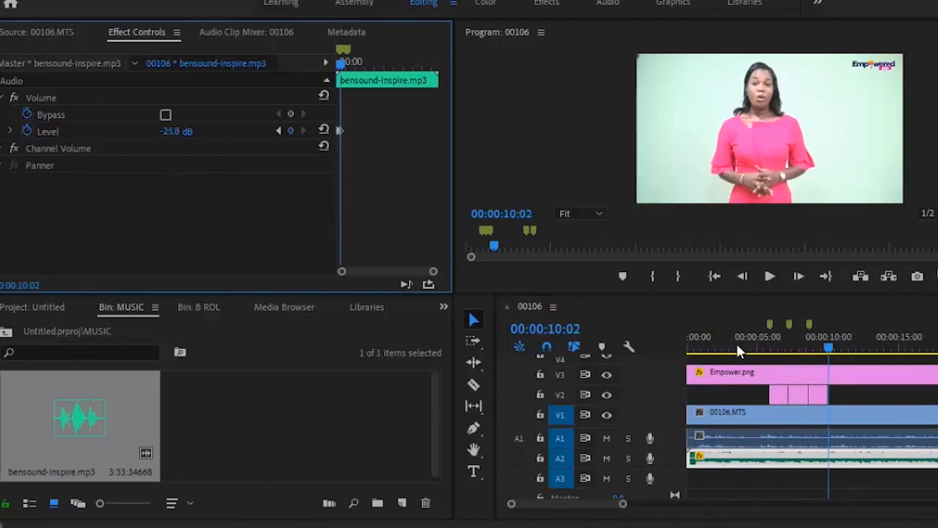
{"action": "left_click", "coordinate": [769, 276]}
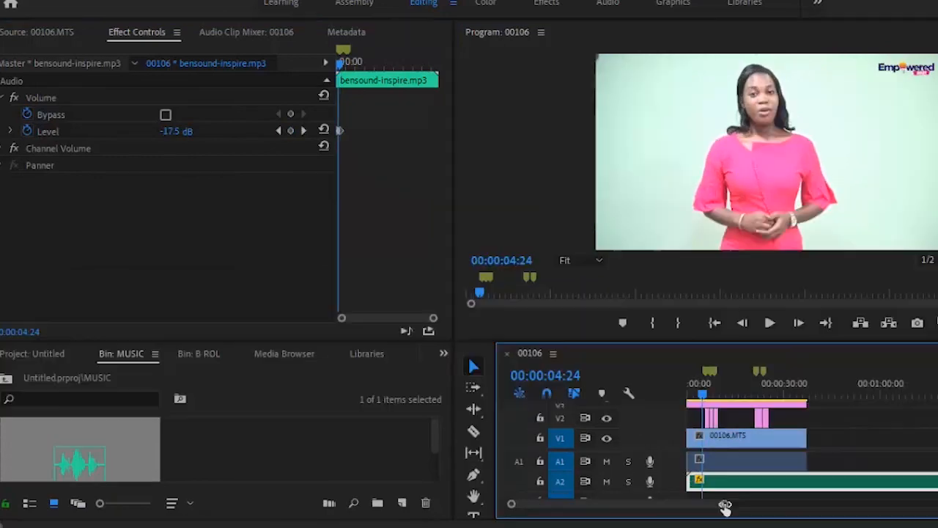
- Trim the end of bensound-inspire.mp3 on A2 to match the end of the main clip
{"action": "left_click_drag", "start_coordinate": [725, 506], "coordinate": [837, 505]}
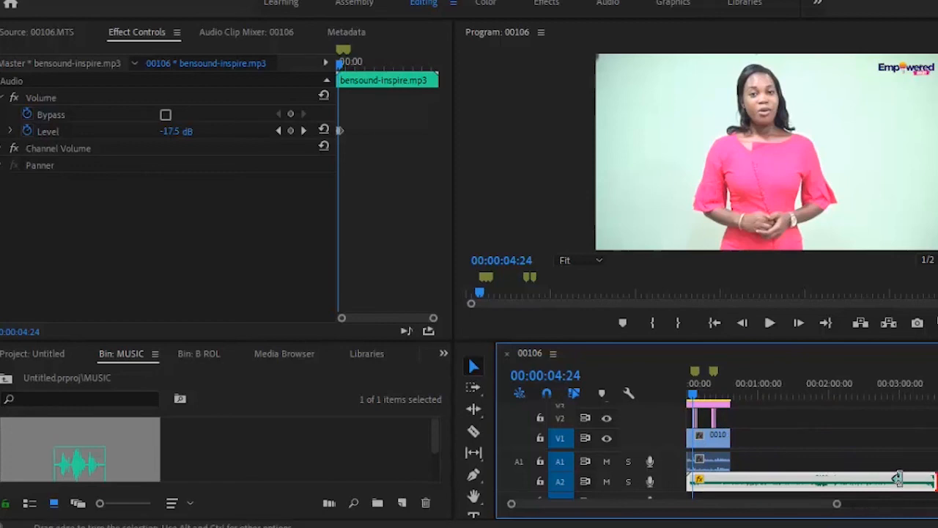
{"action": "left_click_drag", "start_coordinate": [898, 478], "coordinate": [737, 487]}
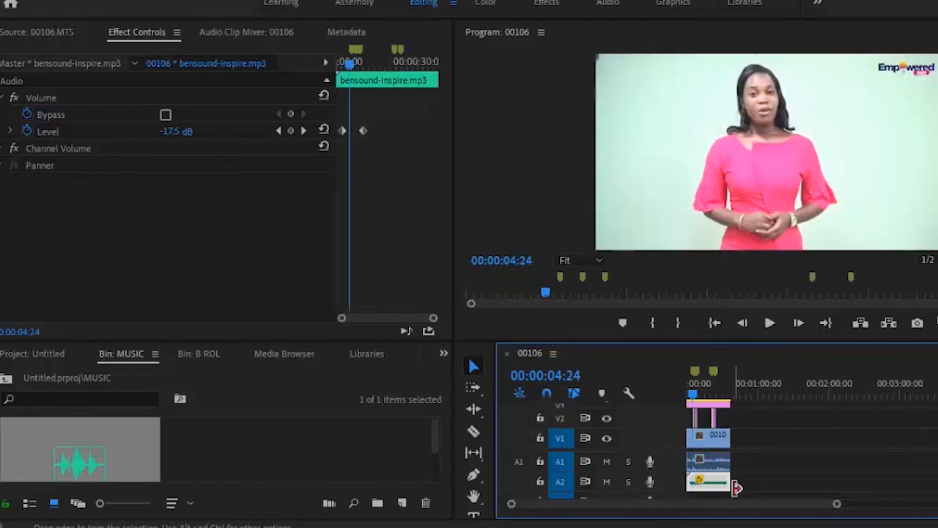
- Play the sequence from 00:00:00:00 to review the finished edit with the B-roll, logo and background music
{"action": "left_click_drag", "start_coordinate": [836, 507], "coordinate": [746, 504]}
{"action": "left_click", "coordinate": [685, 395]}
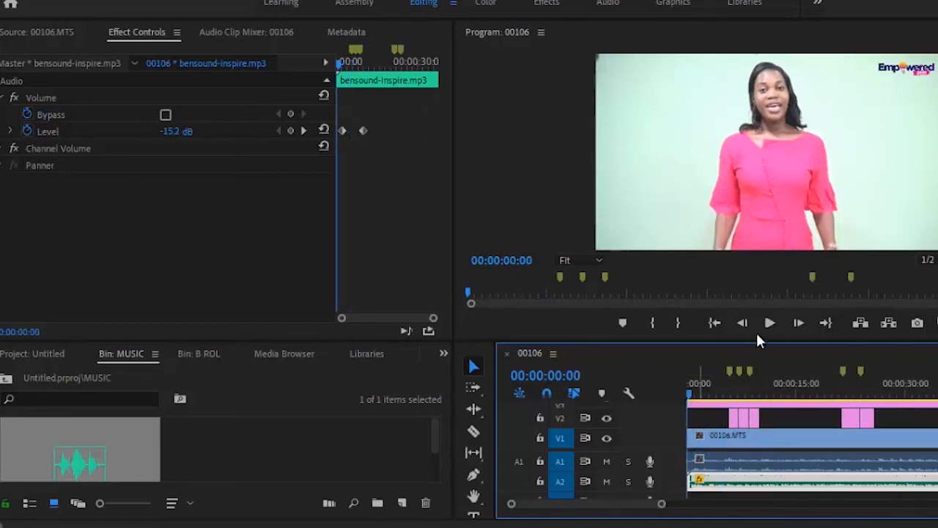
{"action": "left_click", "coordinate": [771, 322]}
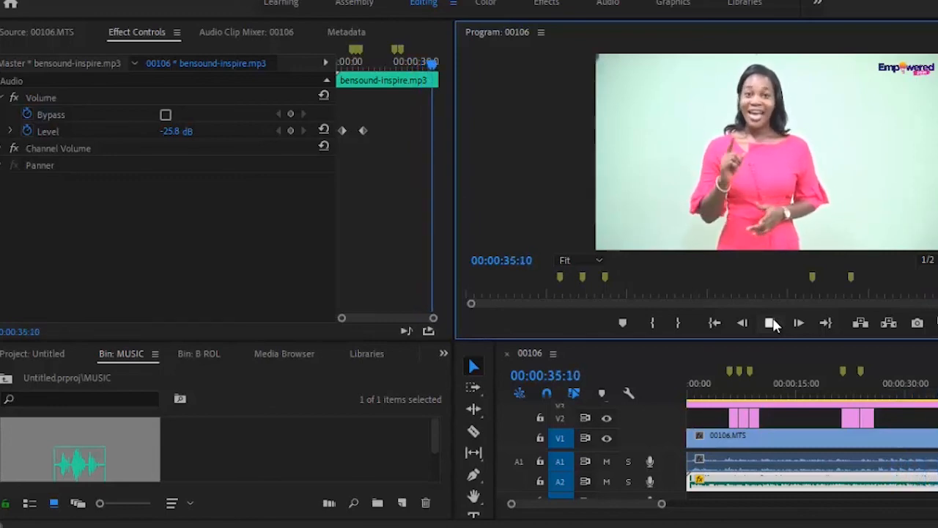
{"action": "left_click", "coordinate": [771, 322]}
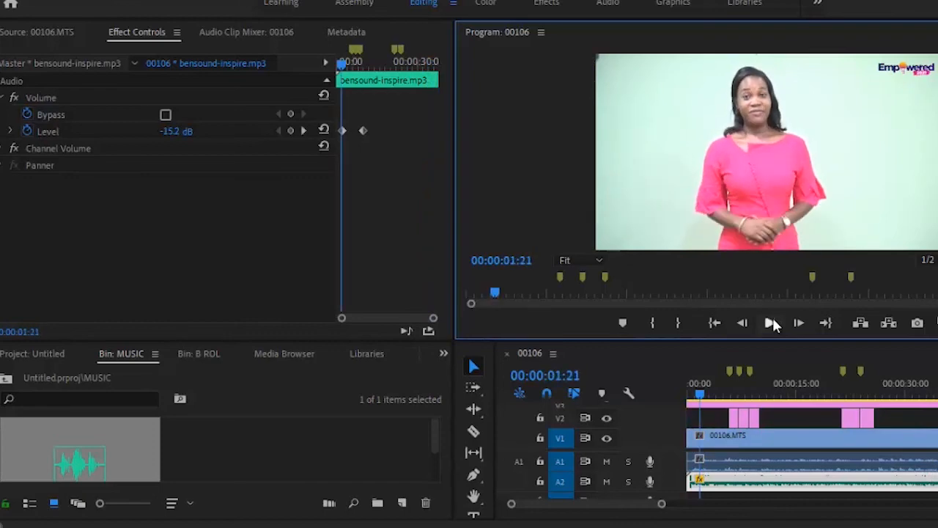